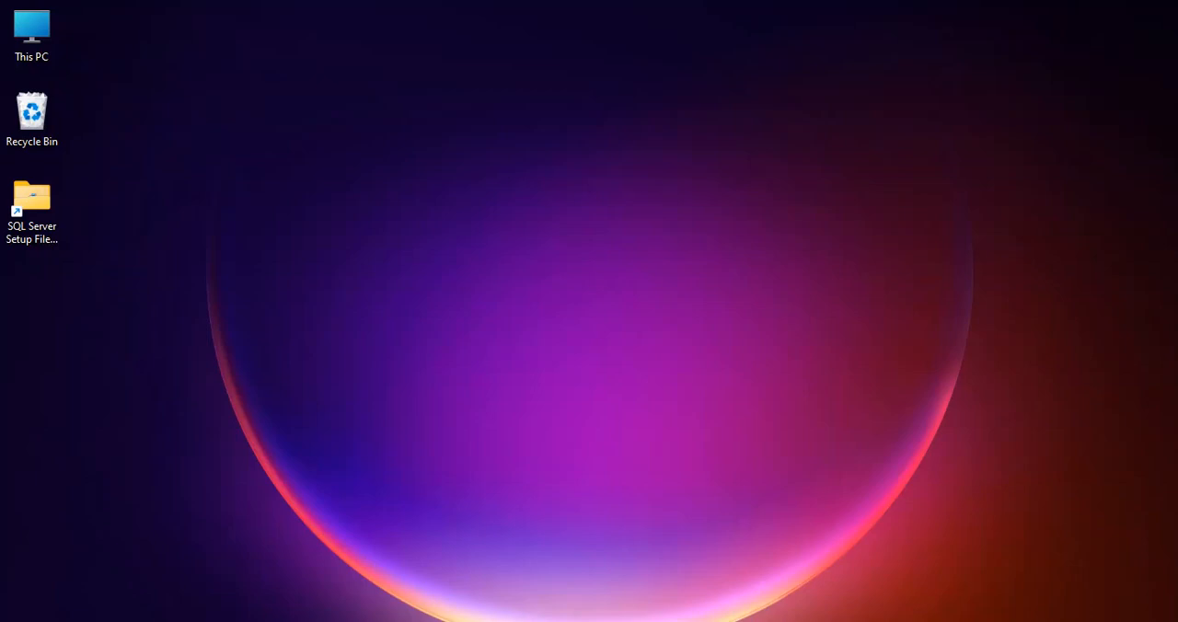
Launch SQL Server 2022 Installation Center (64-bit) from the installed apps
{"action": "key", "text": "super"}
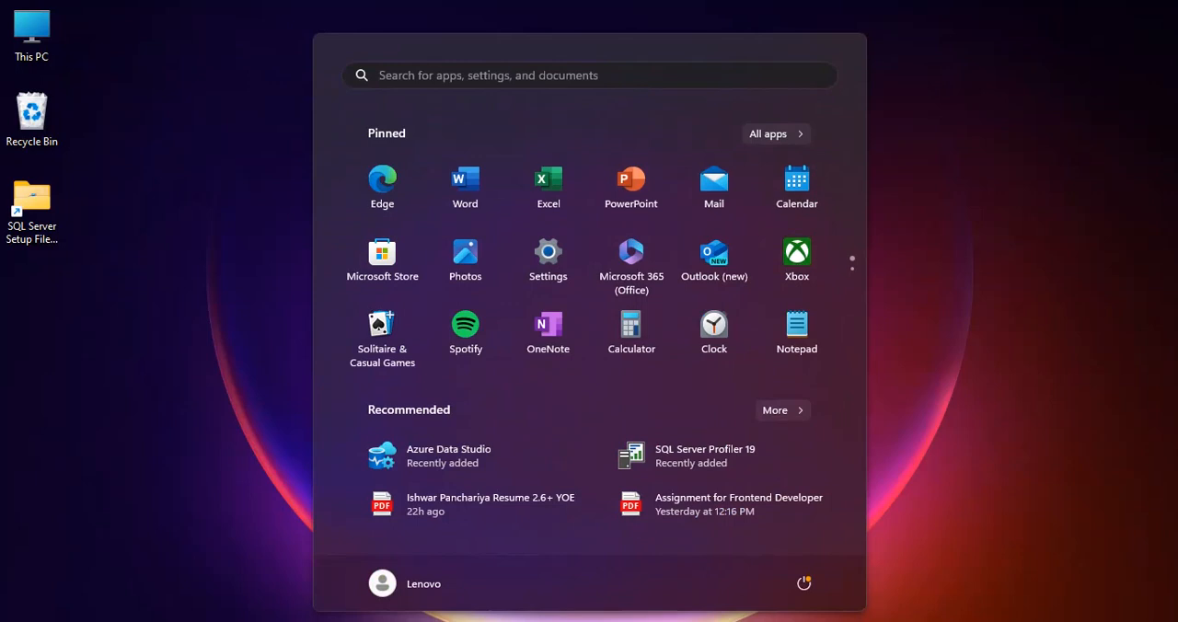
{"action": "left_click", "coordinate": [767, 133]}
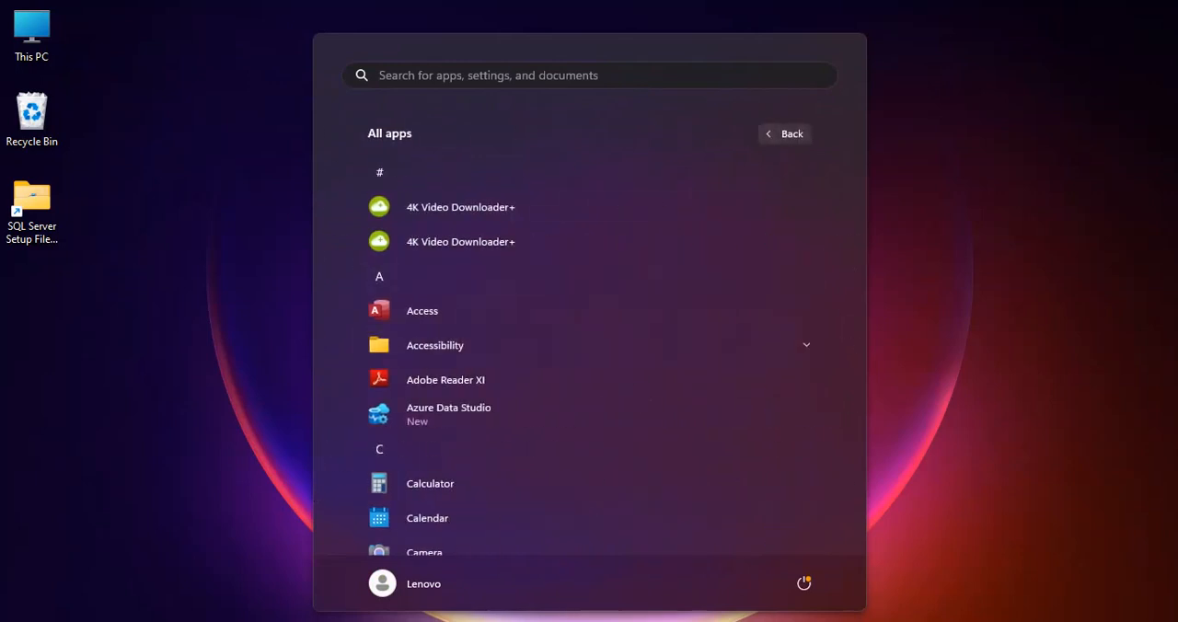
{"action": "scroll", "coordinate": [589, 359], "scroll_direction": "down", "scroll_amount": 10}
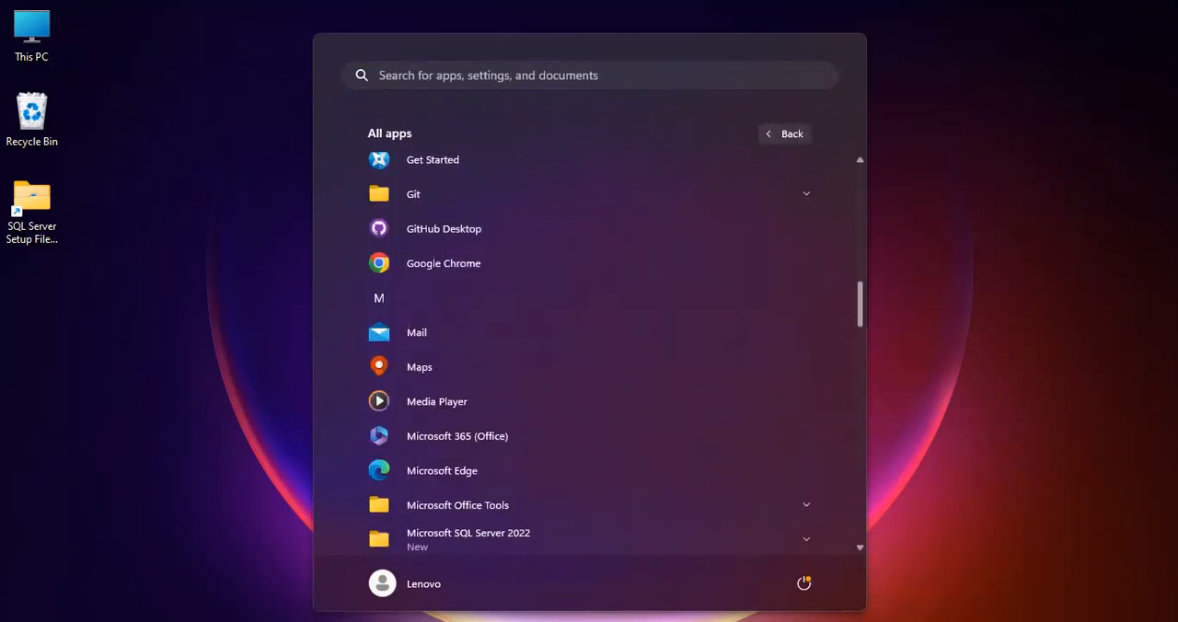
{"action": "scroll", "coordinate": [589, 358], "scroll_direction": "down", "scroll_amount": 2}
{"action": "left_click", "coordinate": [552, 260]}
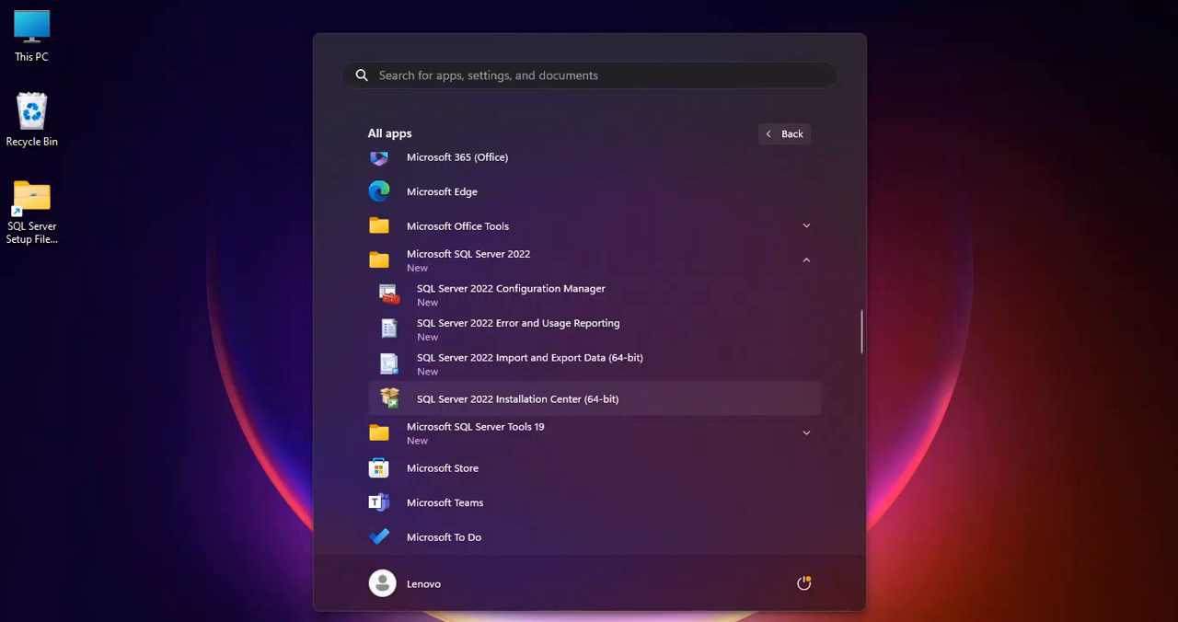
{"action": "key", "text": "super"}
{"action": "key", "text": "super"}
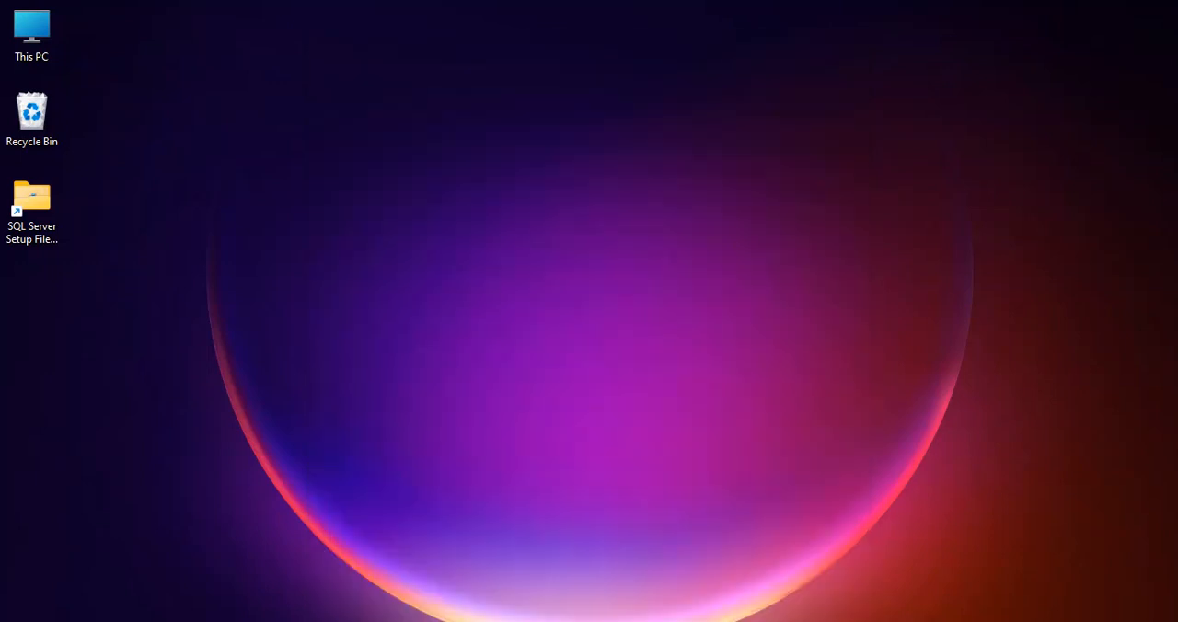
{"action": "key", "text": "super"}
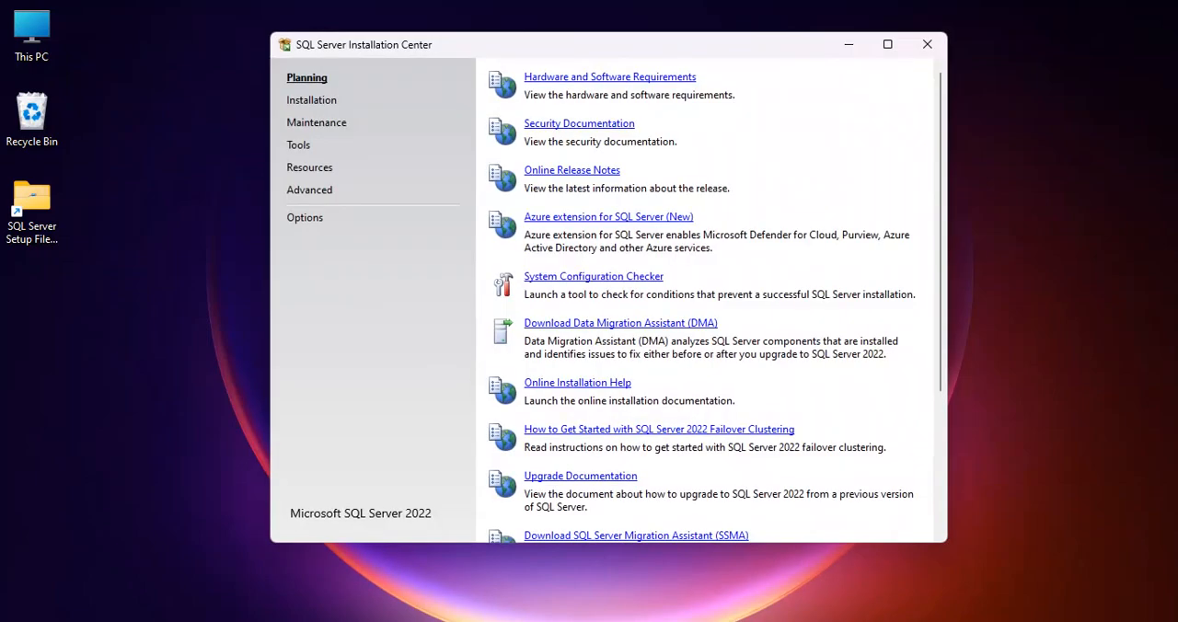
From the Installation Center's SQL Server Reporting Services install link, reach the Microsoft Download Center page for SQL Server 2022 Reporting Services
{"action": "left_click", "coordinate": [311, 100]}
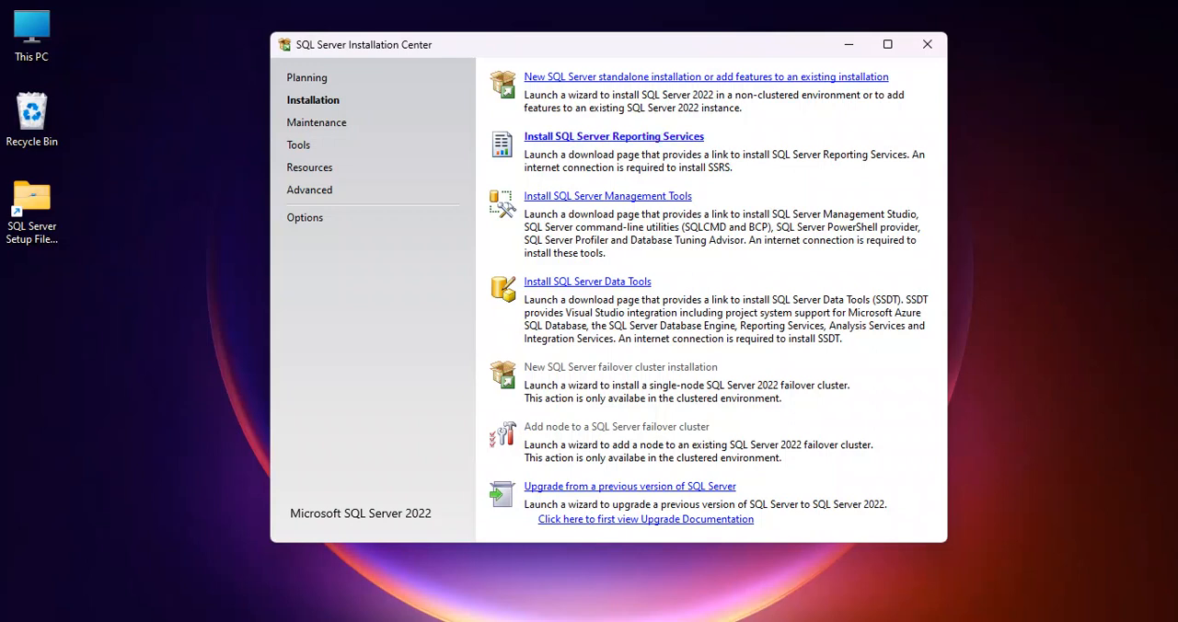
{"action": "left_click", "coordinate": [606, 137]}
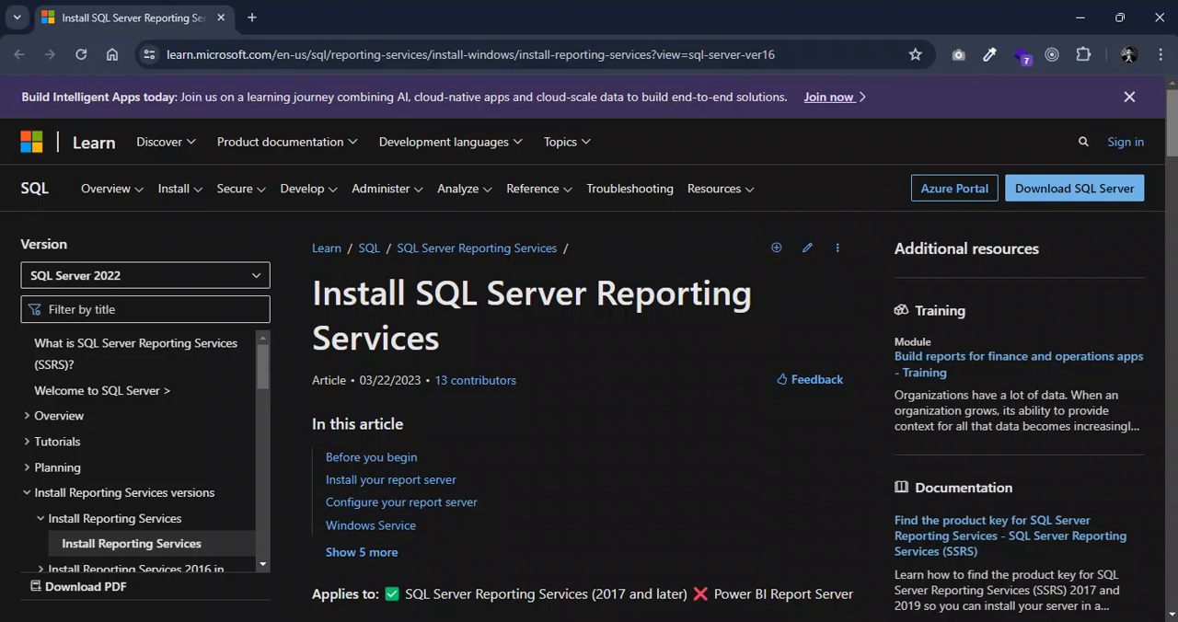
{"action": "scroll", "coordinate": [589, 368], "scroll_direction": "down", "scroll_amount": 5}
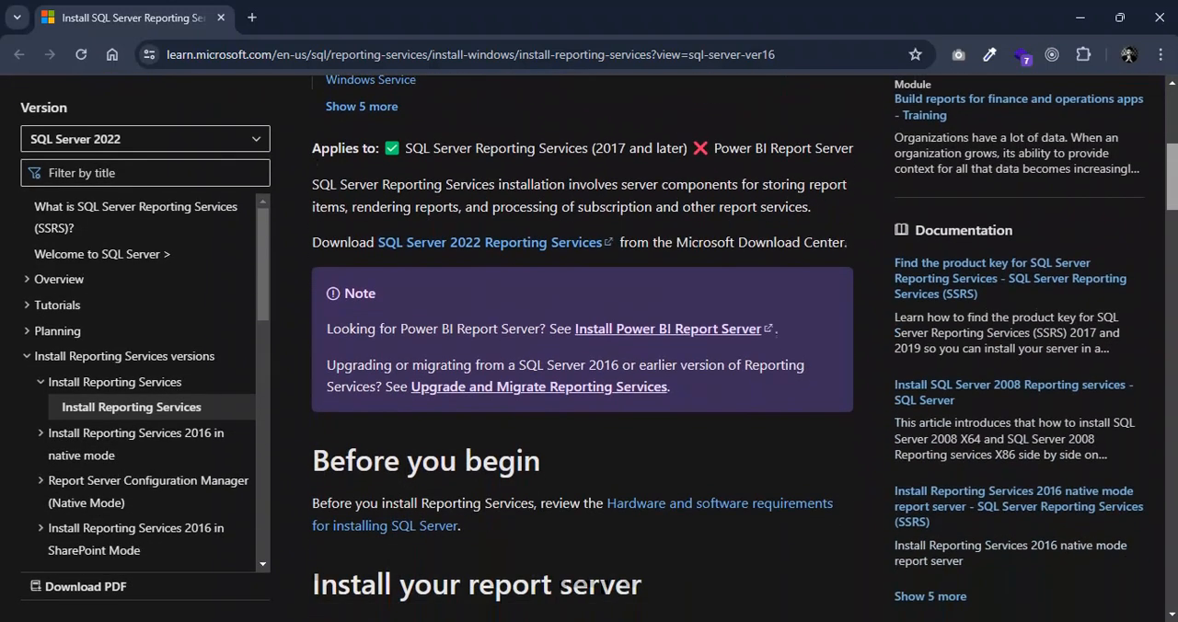
{"action": "scroll", "coordinate": [589, 368], "scroll_direction": "up", "scroll_amount": 2}
{"action": "scroll", "coordinate": [588, 368], "scroll_direction": "down", "scroll_amount": 1}
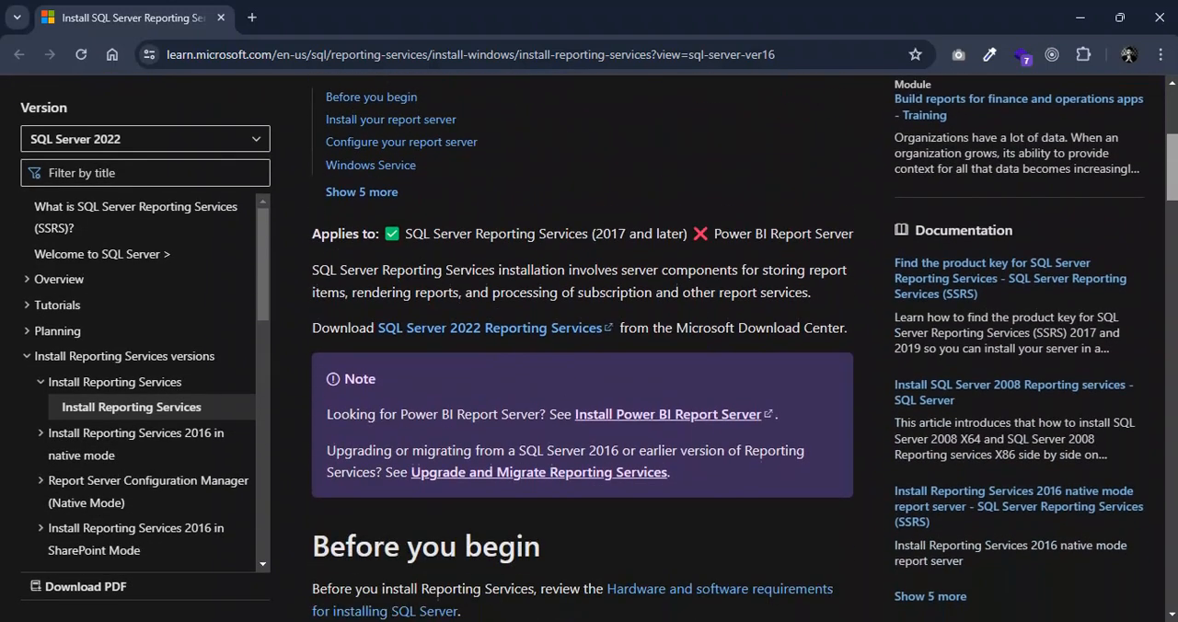
{"action": "left_click_drag", "start_coordinate": [311, 327], "coordinate": [366, 328]}
{"action": "left_click", "coordinate": [366, 328]}
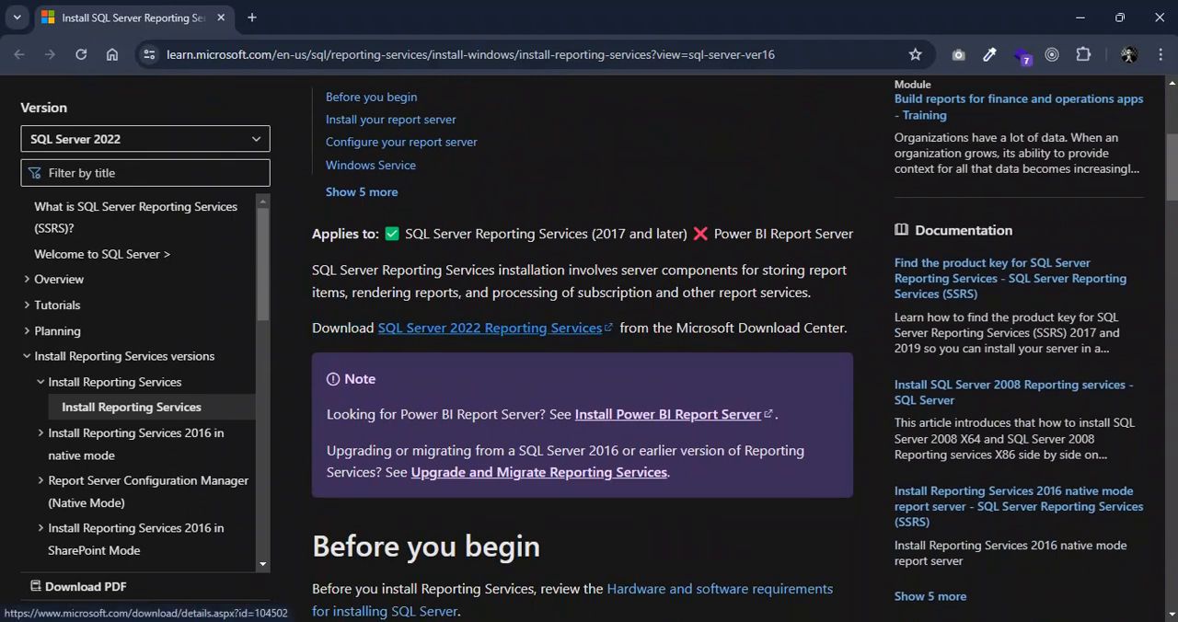
{"action": "left_click", "coordinate": [490, 328]}
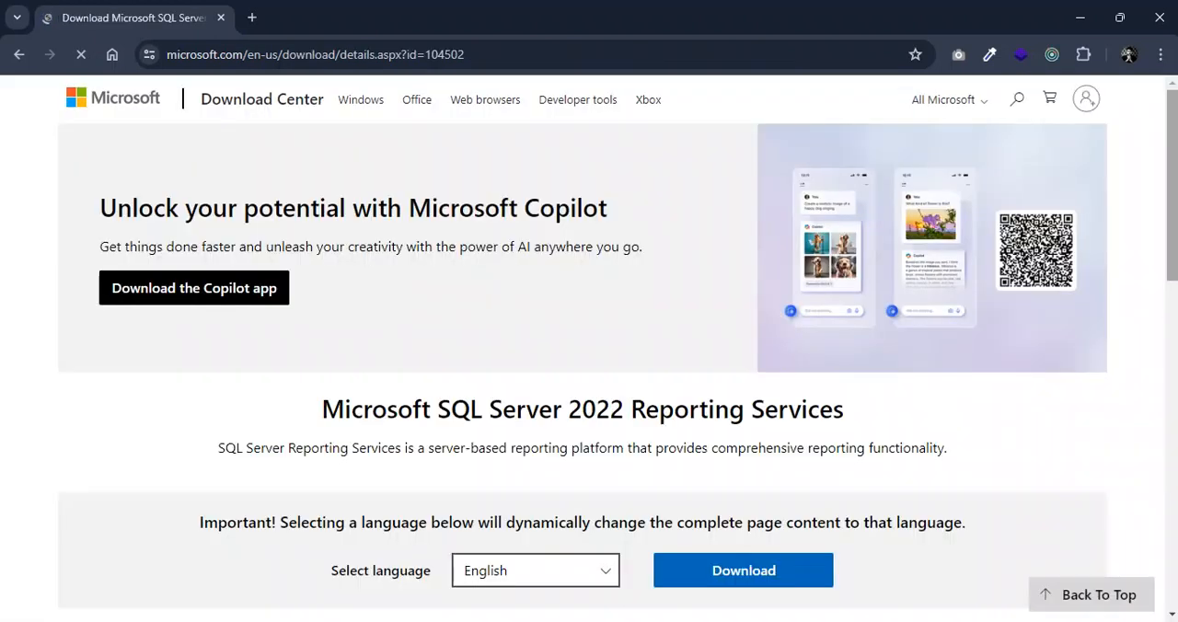
Examine the Reporting Services download page's version, file name and file size details
{"action": "scroll", "coordinate": [589, 350], "scroll_direction": "down", "scroll_amount": 3}
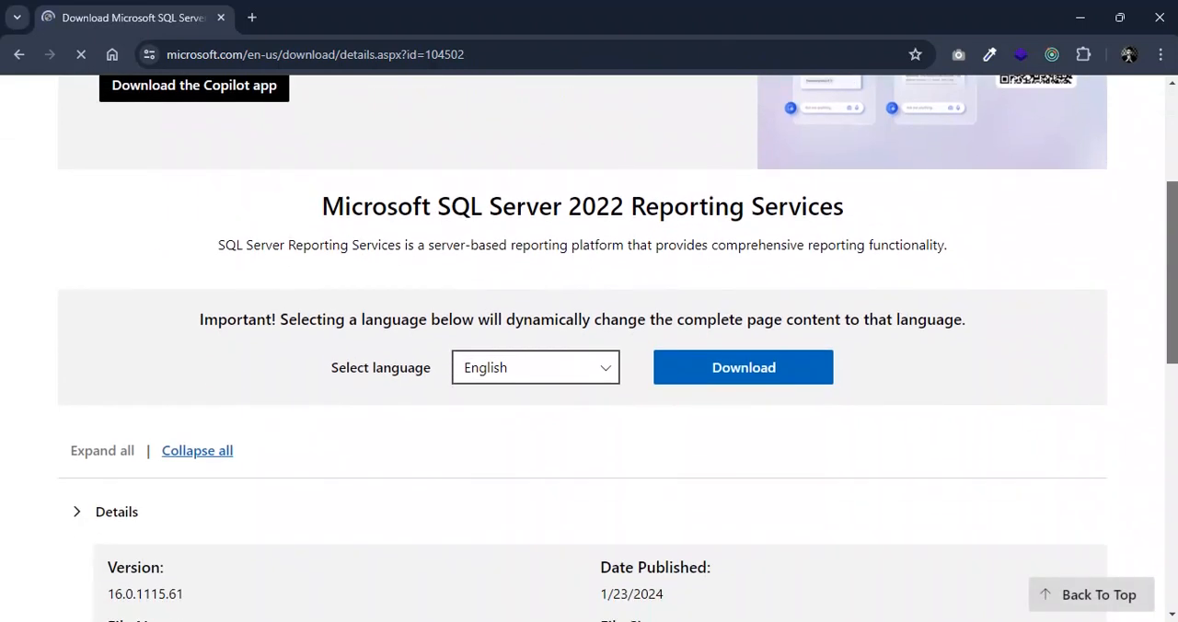
{"action": "scroll", "coordinate": [589, 349], "scroll_direction": "up", "scroll_amount": 3}
{"action": "scroll", "coordinate": [589, 349], "scroll_direction": "down", "scroll_amount": 2}
{"action": "scroll", "coordinate": [589, 350], "scroll_direction": "down", "scroll_amount": 2}
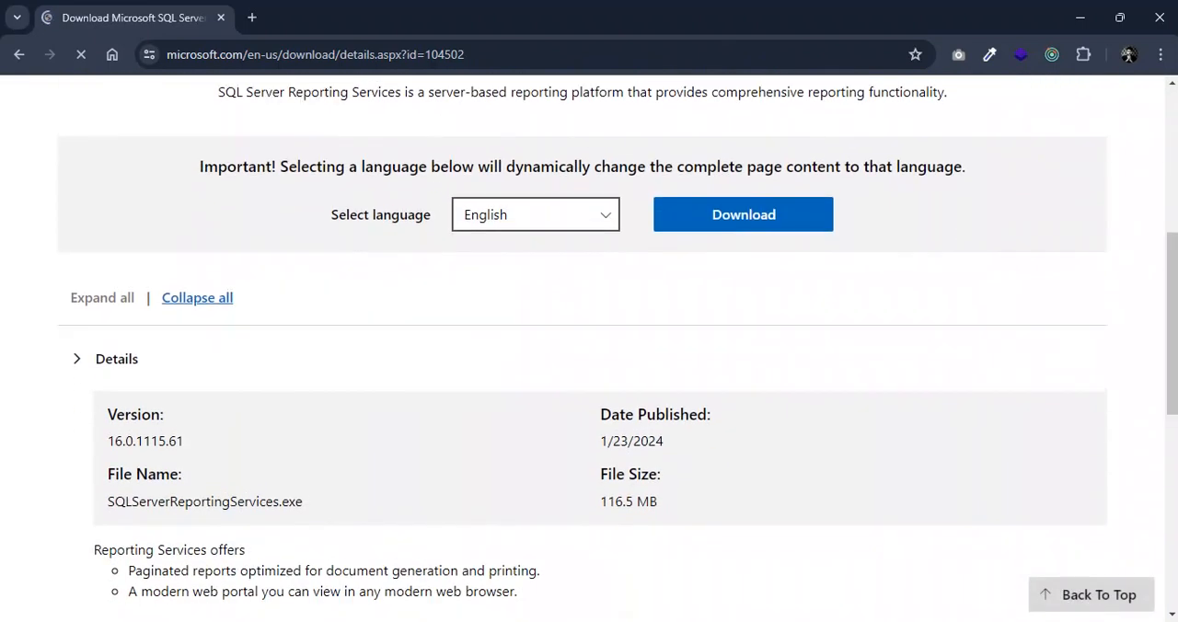
{"action": "left_click_drag", "start_coordinate": [107, 474], "coordinate": [700, 478]}
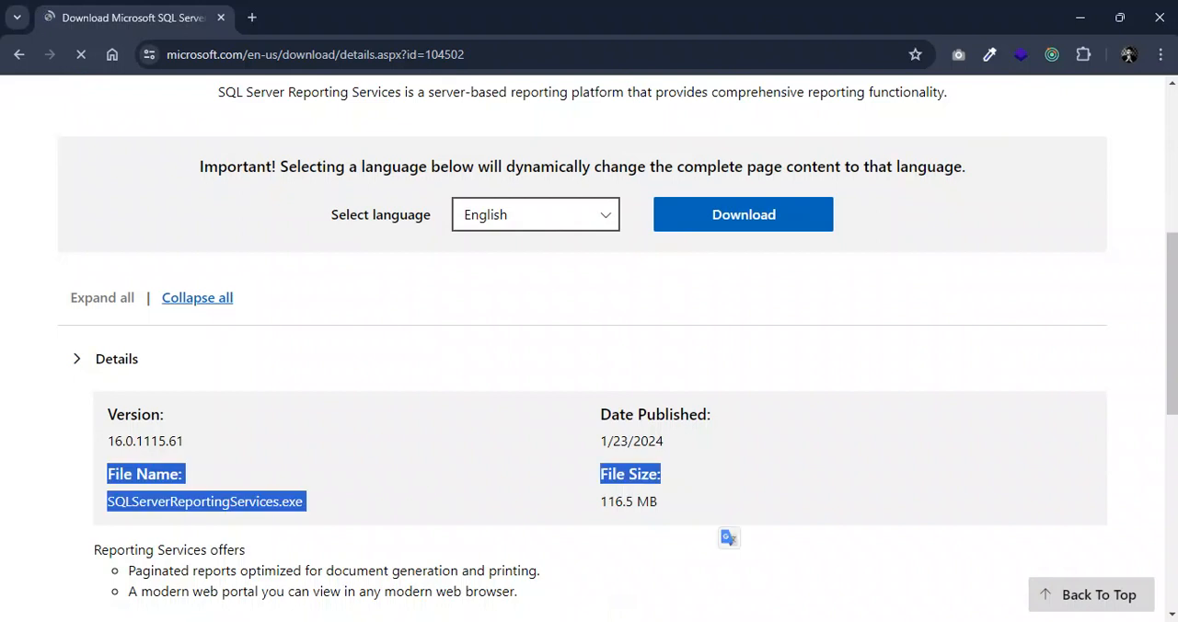
{"action": "left_click", "coordinate": [717, 516]}
{"action": "scroll", "coordinate": [589, 350], "scroll_direction": "down", "scroll_amount": 5}
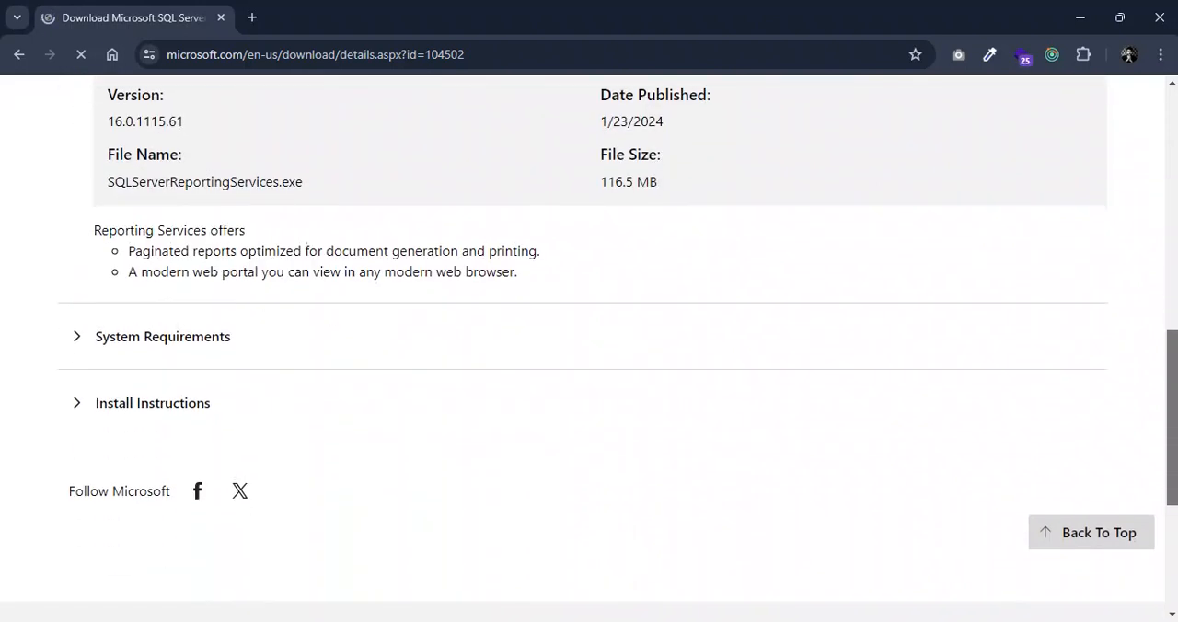
{"action": "scroll", "coordinate": [589, 350], "scroll_direction": "up", "scroll_amount": 6}
{"action": "scroll", "coordinate": [589, 350], "scroll_direction": "down", "scroll_amount": 6}
Expand the System Requirements and Install Instructions sections and review the .NET Framework prerequisite
{"action": "left_click", "coordinate": [162, 348]}
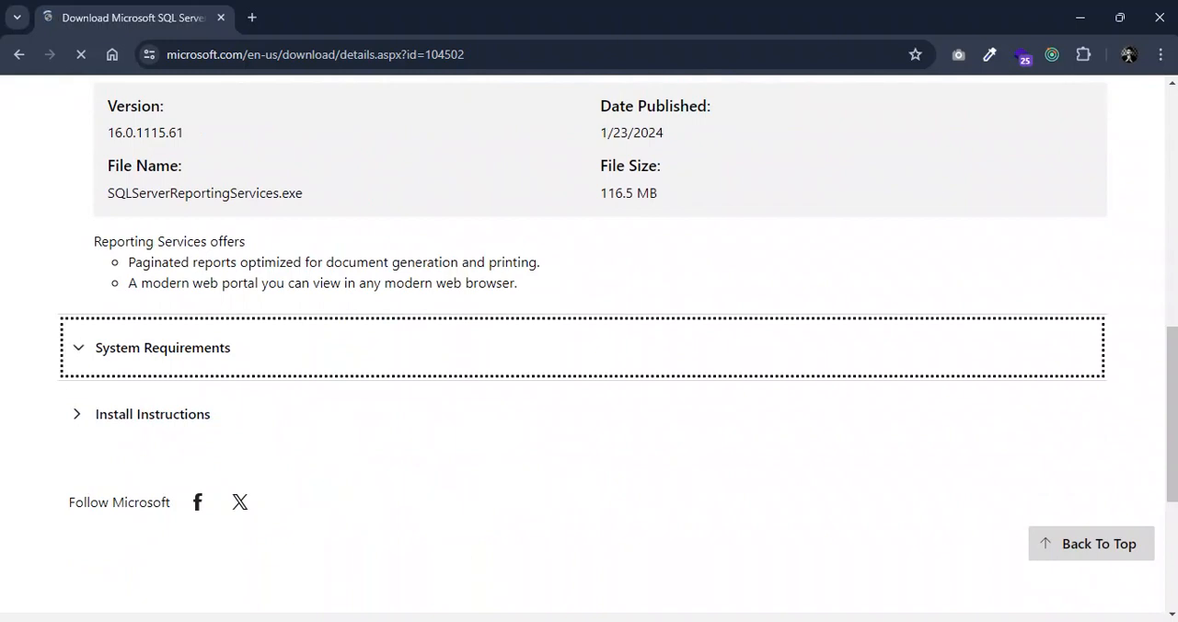
{"action": "scroll", "coordinate": [589, 349], "scroll_direction": "down", "scroll_amount": 2}
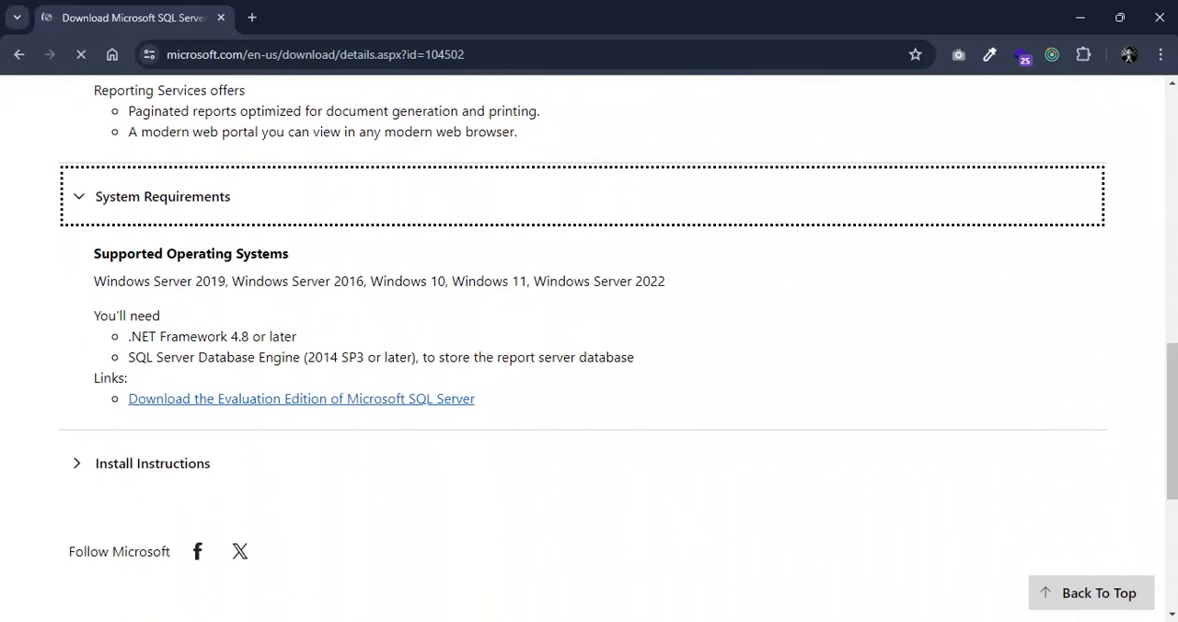
{"action": "left_click_drag", "start_coordinate": [128, 336], "coordinate": [297, 336]}
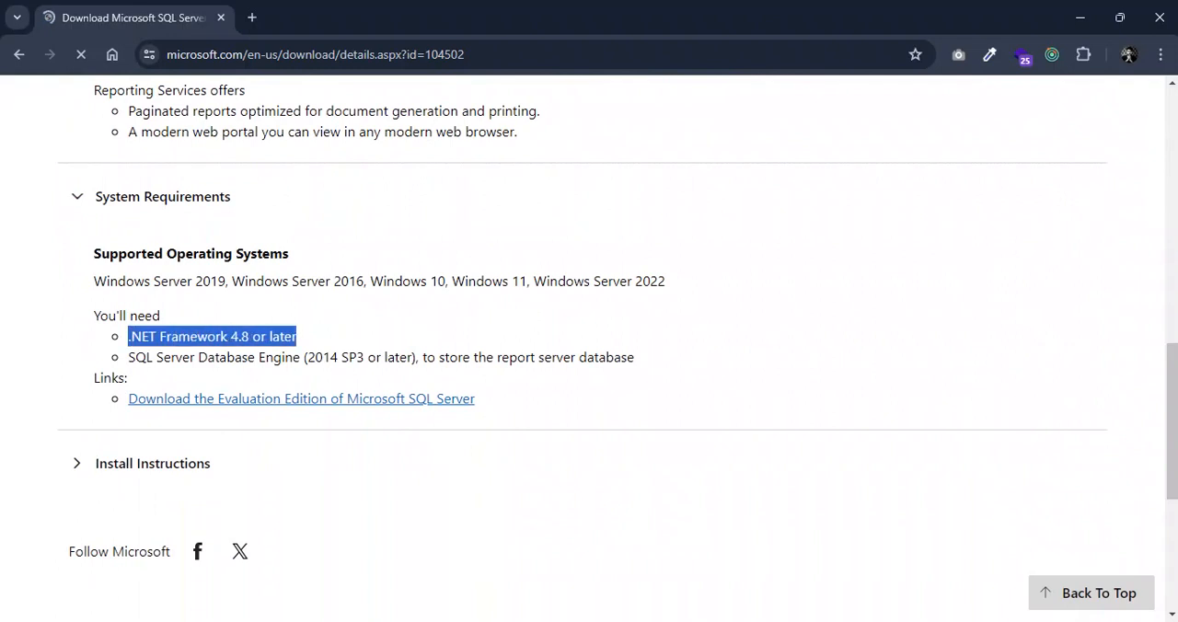
{"action": "left_click", "coordinate": [303, 341]}
{"action": "left_click", "coordinate": [153, 463]}
Try to download the English Reporting Services installer as SQLServerReportingServices into the SQL Server Setup Files folder, declining to replace the existing file
{"action": "left_click_drag", "start_coordinate": [1172, 408], "coordinate": [1172, 236]}
{"action": "left_click", "coordinate": [536, 387]}
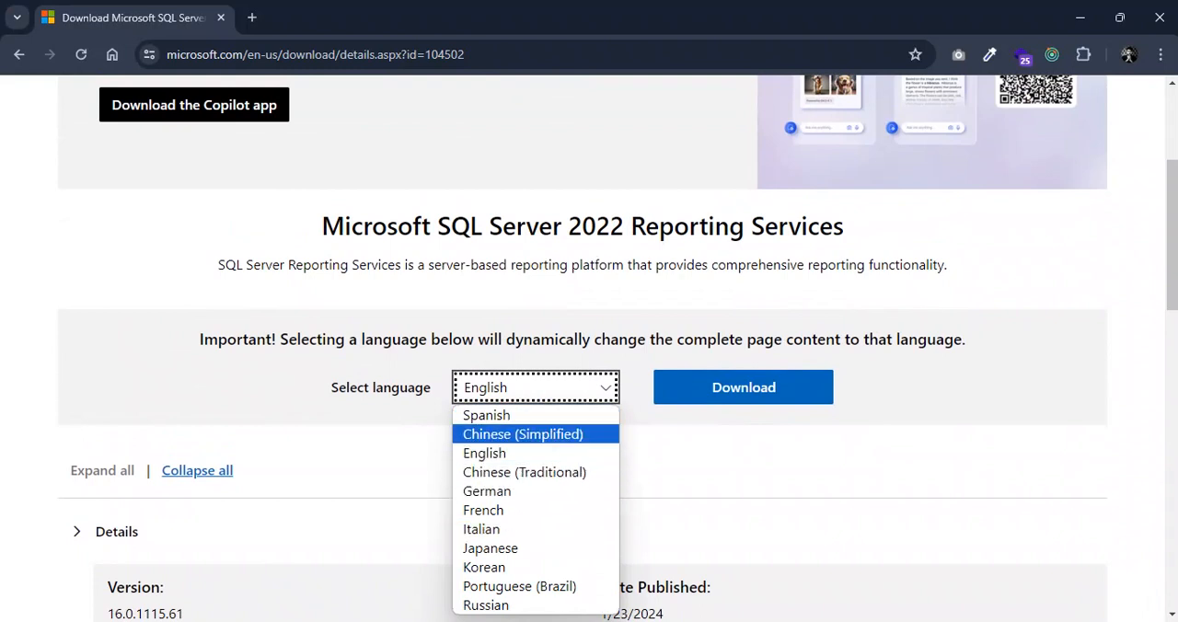
{"action": "left_click", "coordinate": [699, 453]}
{"action": "left_click", "coordinate": [744, 387]}
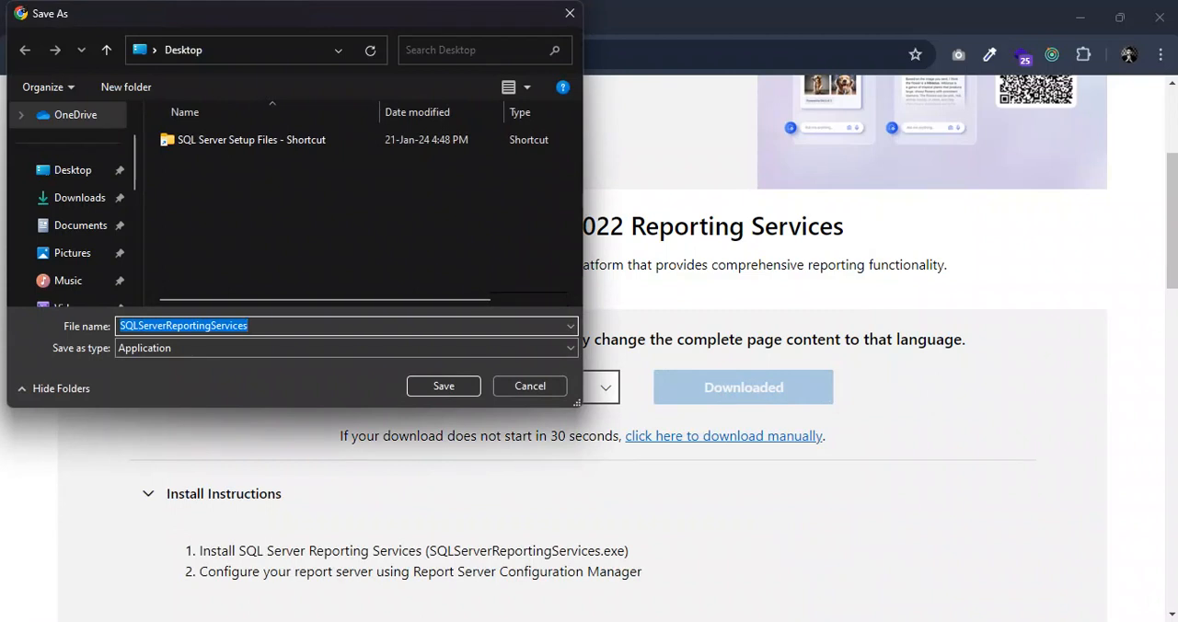
{"action": "left_click", "coordinate": [73, 170]}
{"action": "left_click", "coordinate": [251, 140]}
{"action": "double_click", "coordinate": [251, 140]}
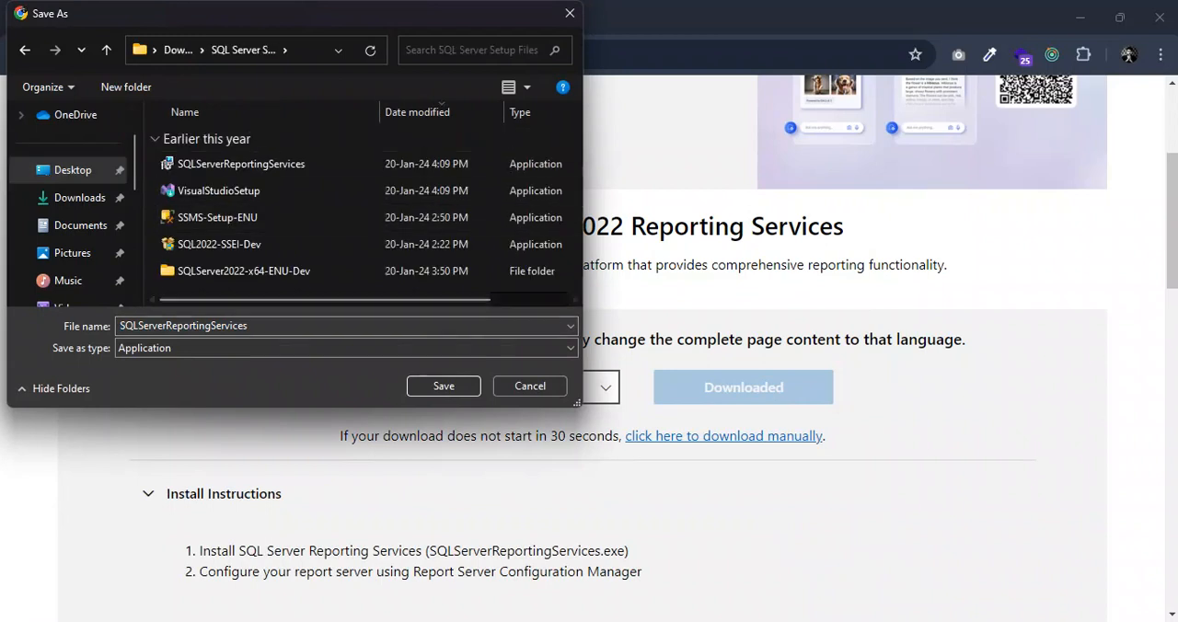
{"action": "left_click", "coordinate": [443, 385]}
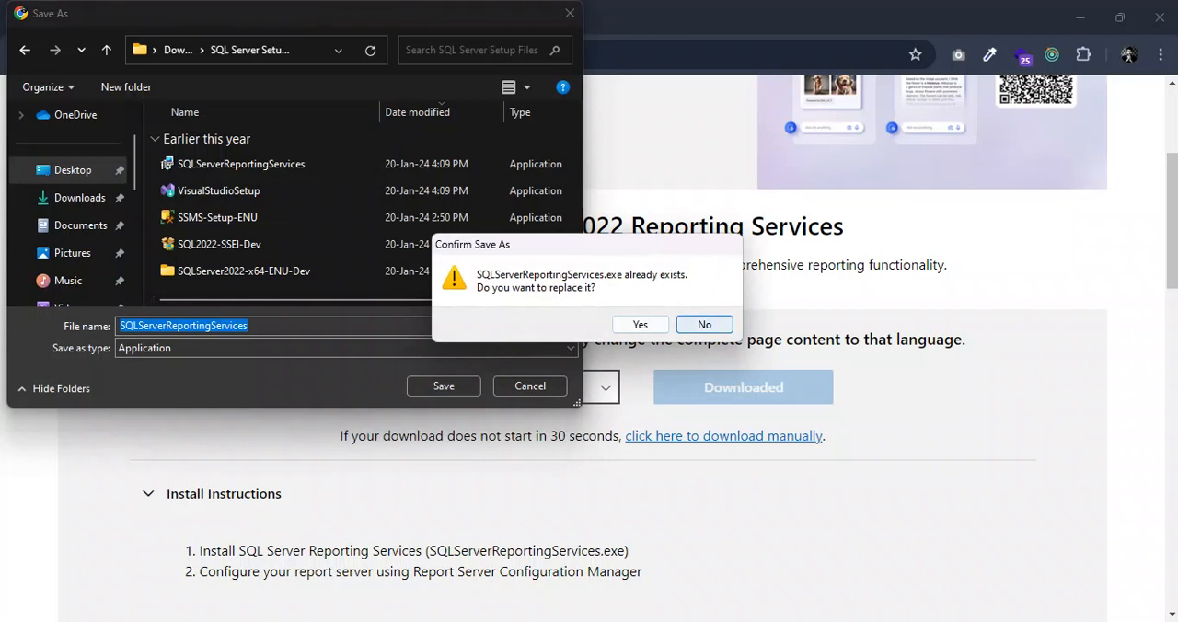
{"action": "left_click", "coordinate": [704, 324]}
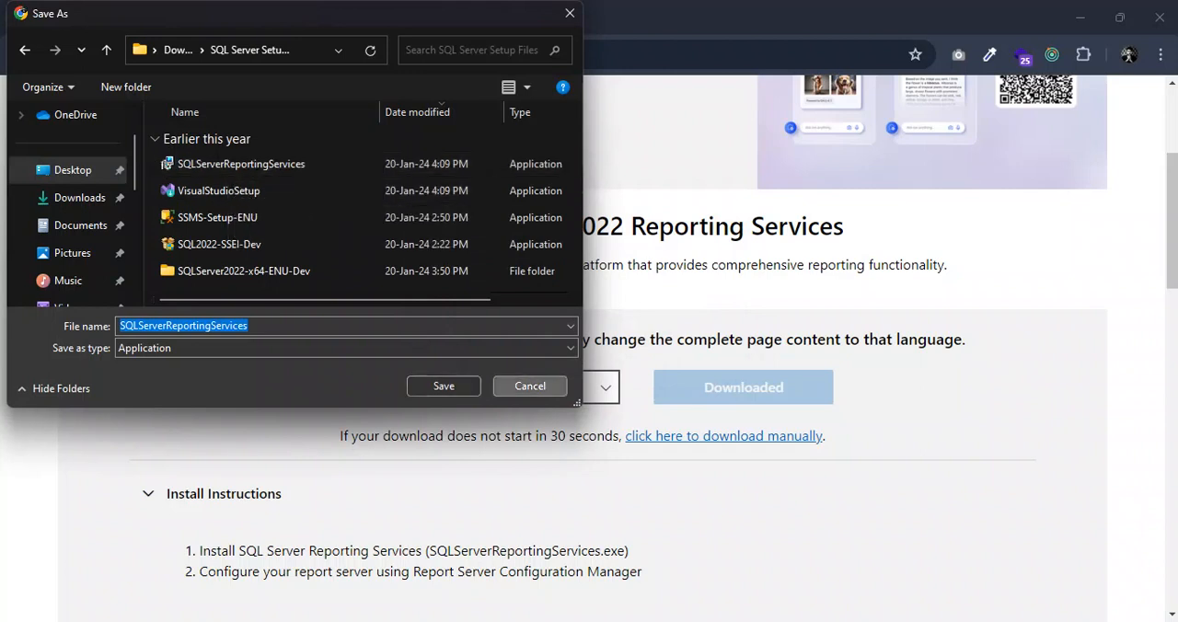
{"action": "left_click", "coordinate": [444, 386]}
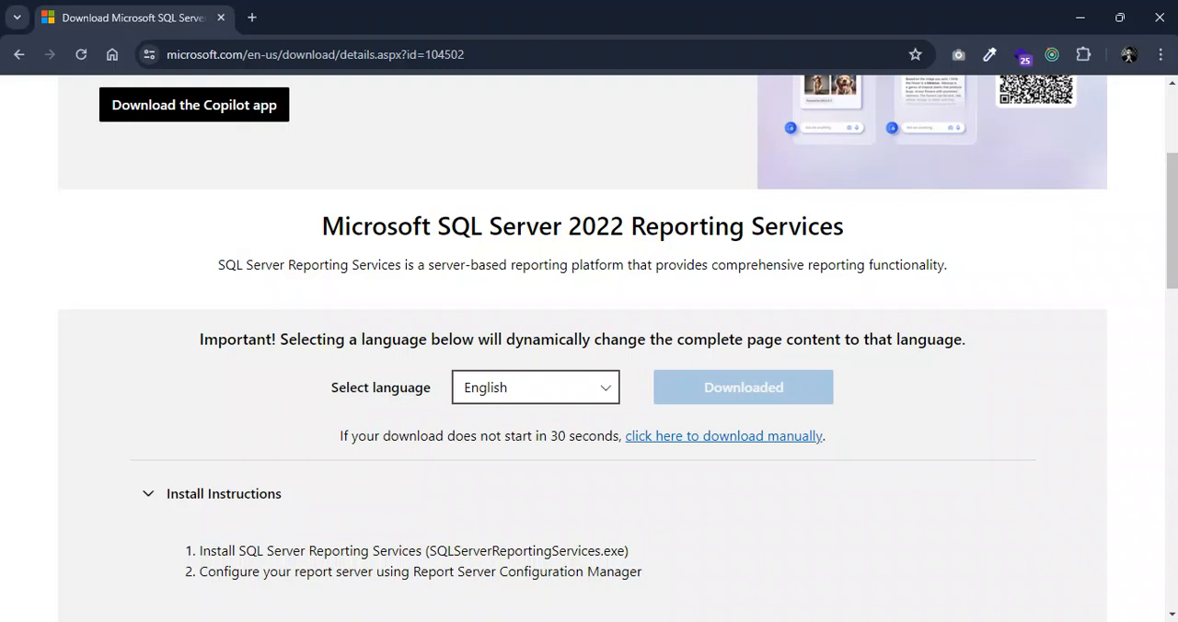
Run the SQLServerReportingServices installer from the SQL Server Setup Files desktop shortcut folder as administrator, clearing other windows out of the way
{"action": "left_click", "coordinate": [1080, 16]}
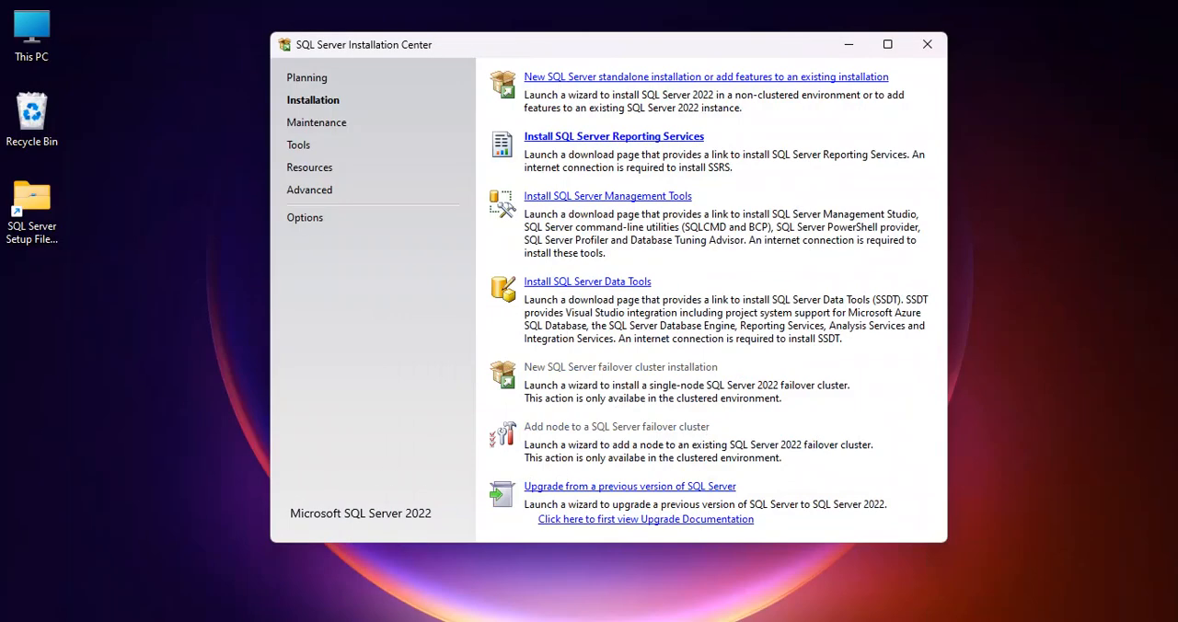
{"action": "double_click", "coordinate": [32, 210]}
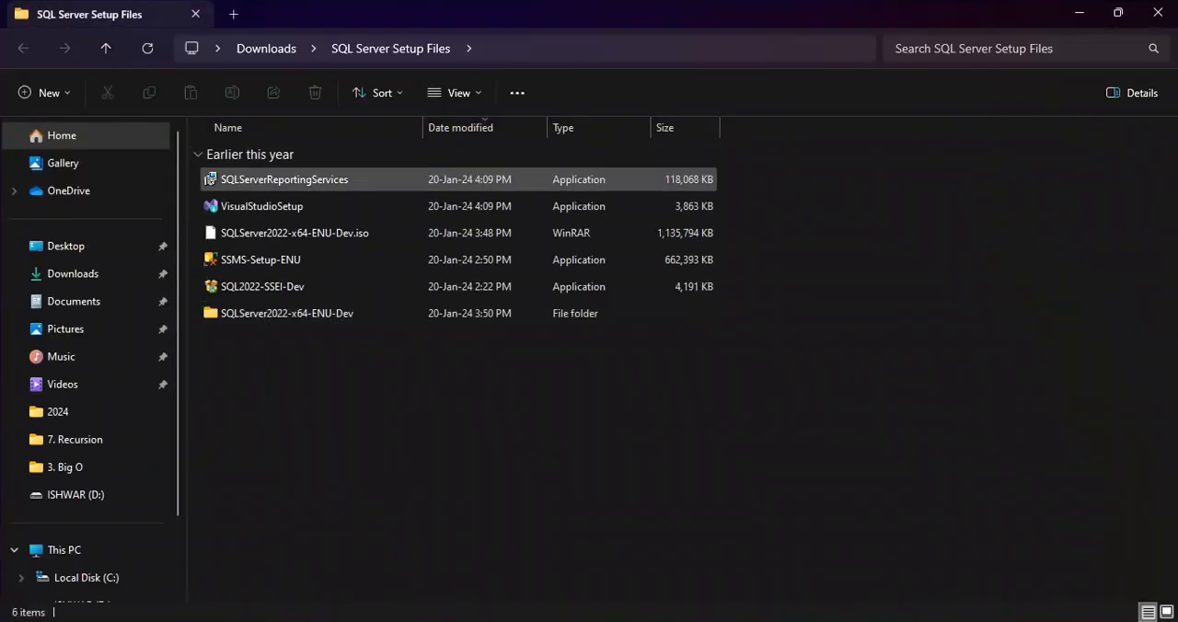
{"action": "right_click", "coordinate": [316, 182]}
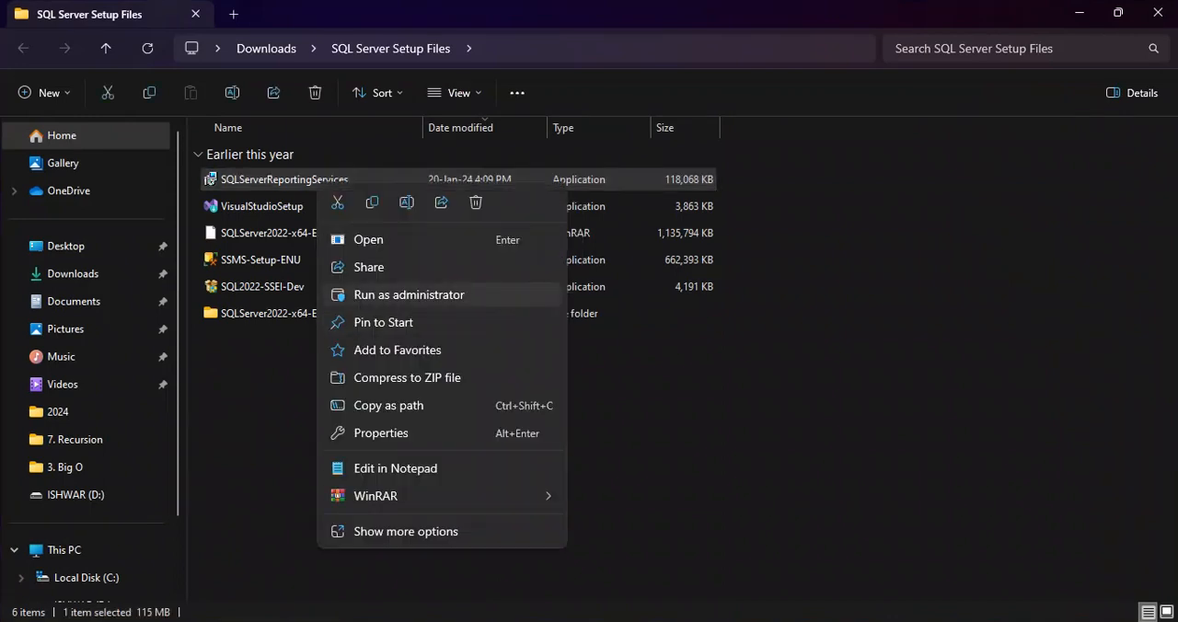
{"action": "left_click", "coordinate": [409, 294]}
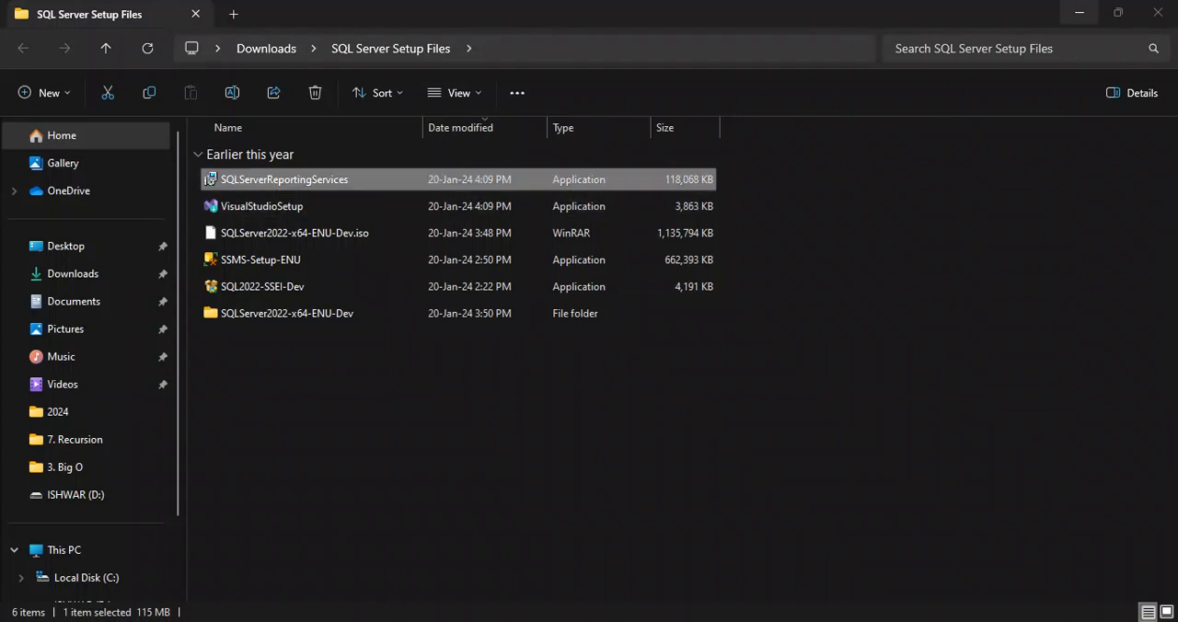
{"action": "left_click", "coordinate": [1078, 13]}
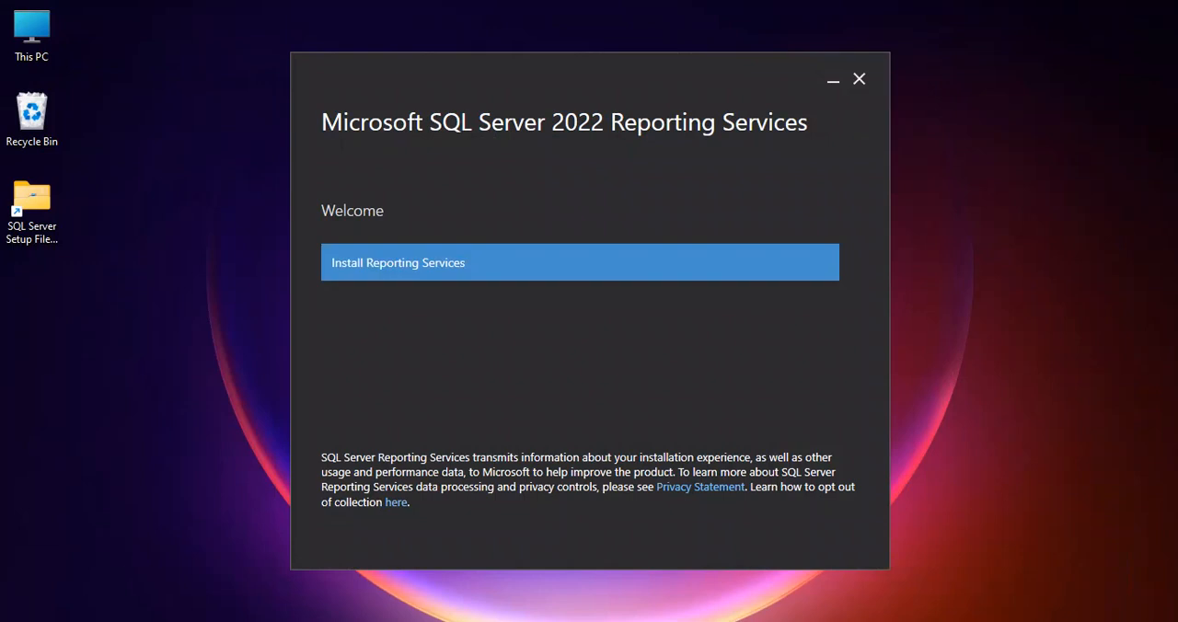
Start the Reporting Services installation and choose the free Developer edition
{"action": "left_click", "coordinate": [580, 262]}
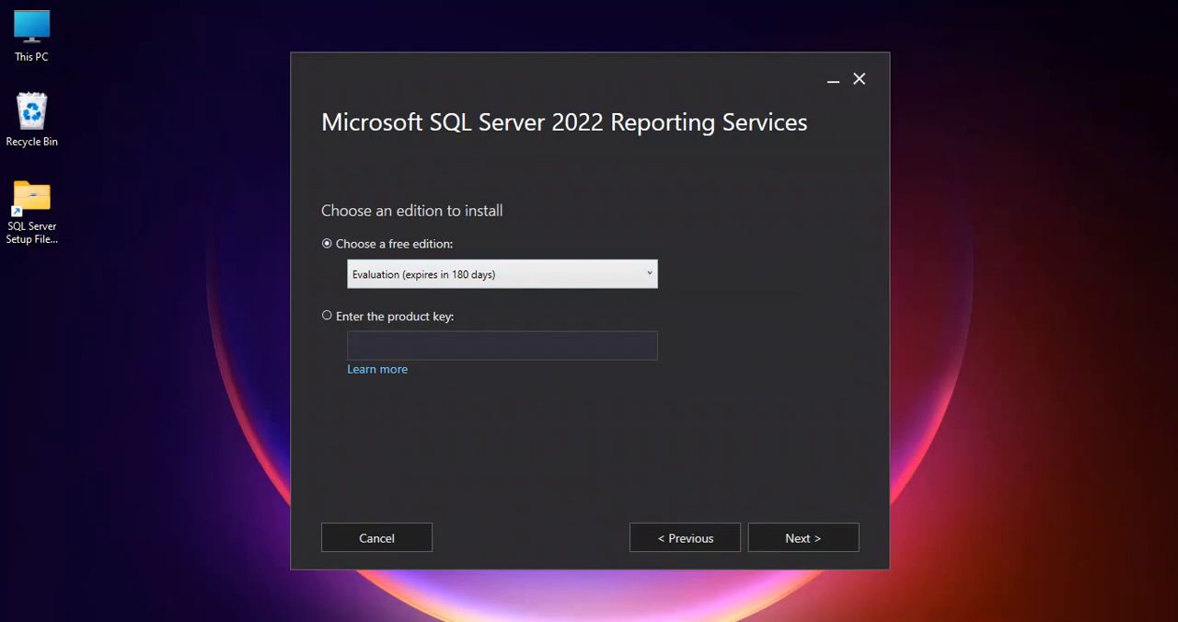
{"action": "left_click", "coordinate": [327, 316]}
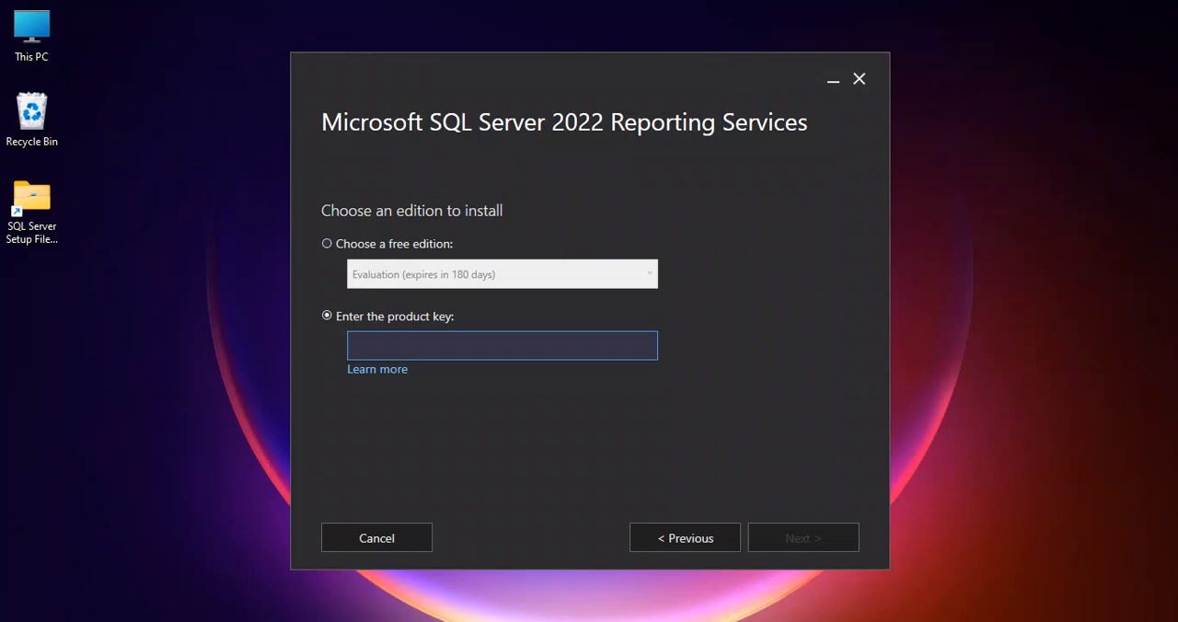
{"action": "left_click", "coordinate": [327, 244]}
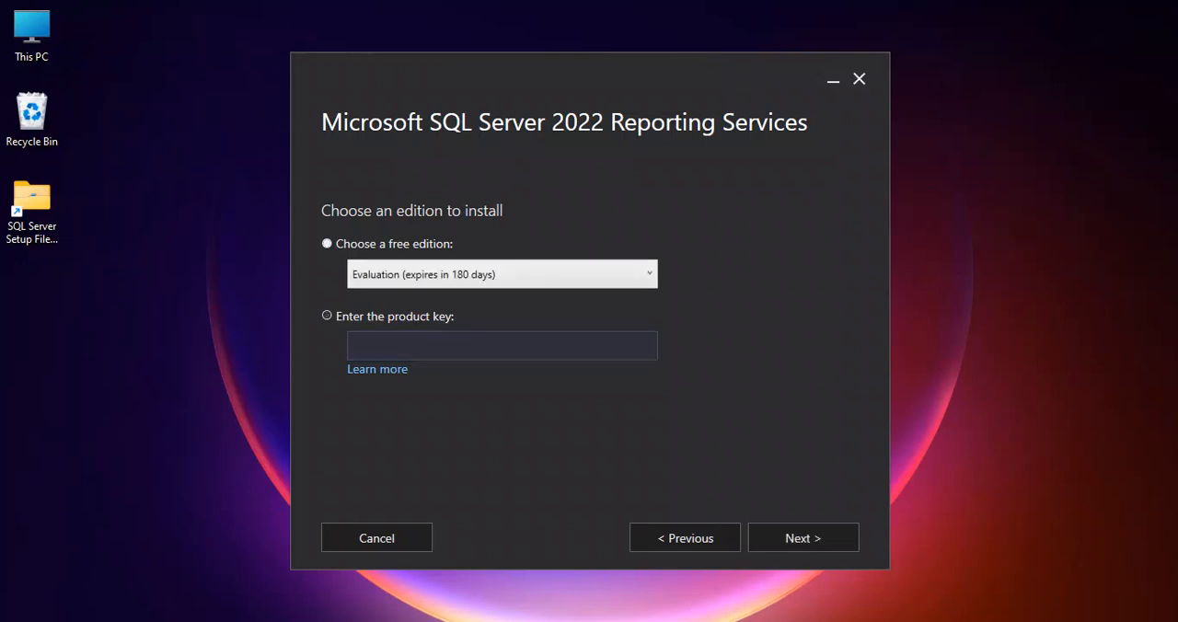
{"action": "left_click", "coordinate": [502, 274]}
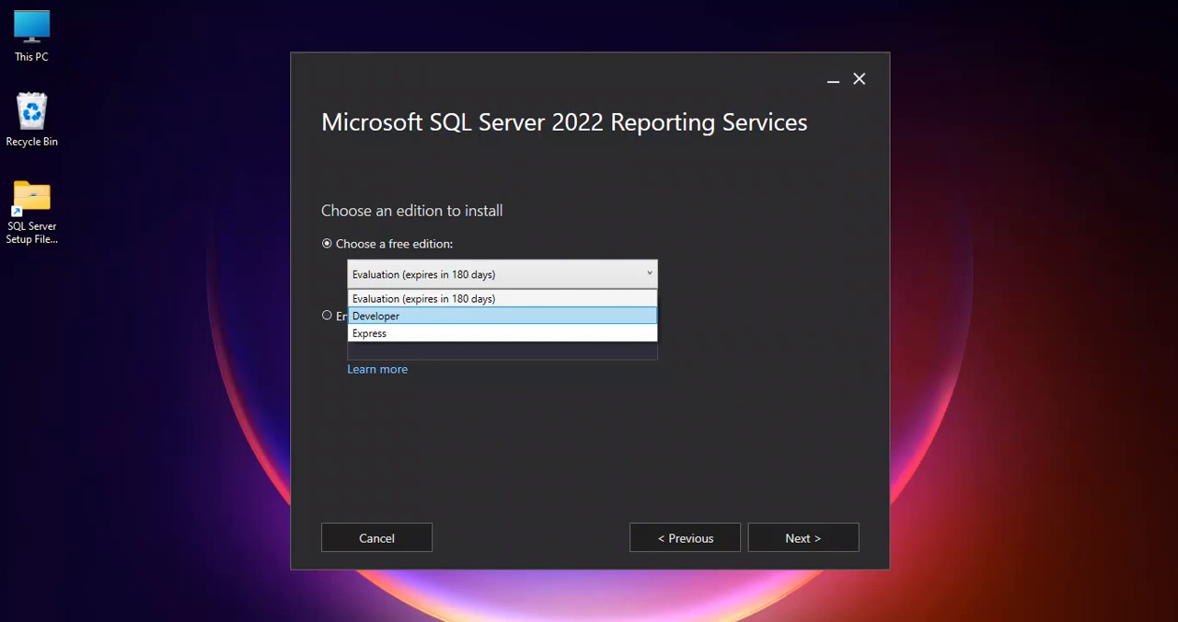
{"action": "key", "text": "Return"}
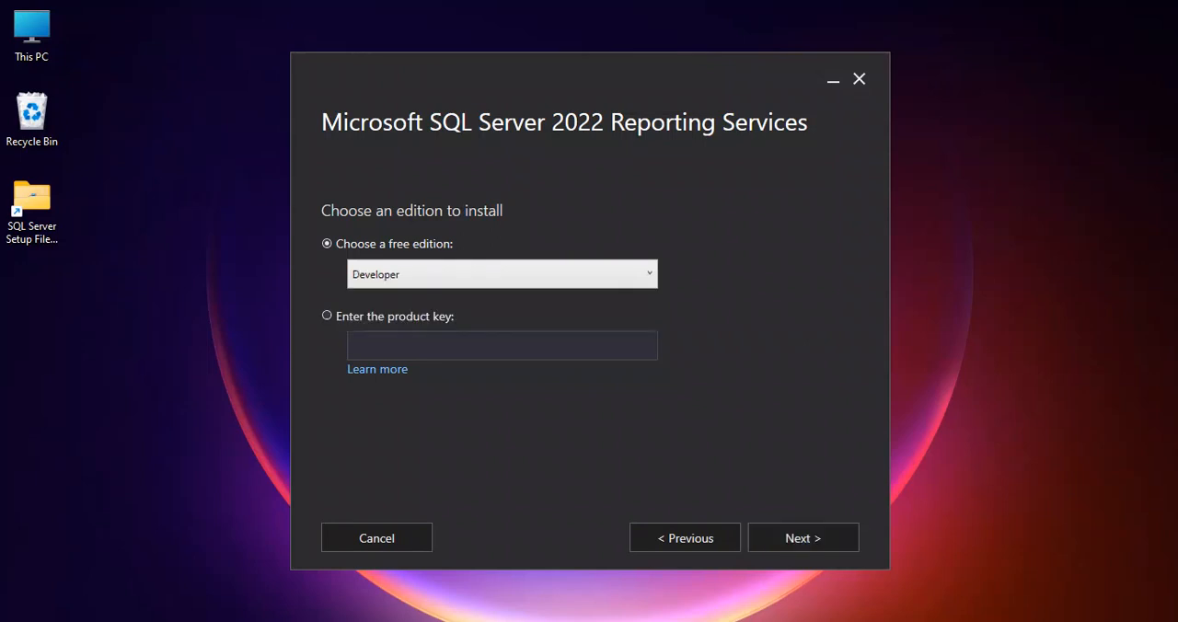
Confirm the Developer edition, look through the SQL Server 2022 Developer license terms and accept them
{"action": "key", "text": "Return"}
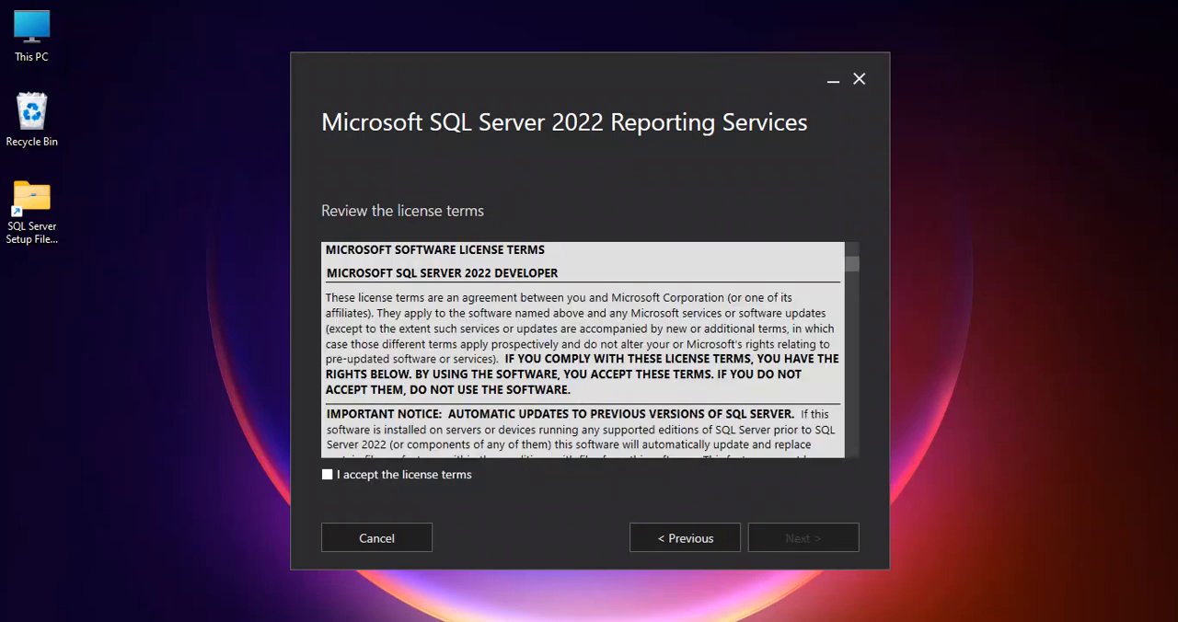
{"action": "scroll", "coordinate": [583, 350], "scroll_direction": "down", "scroll_amount": 10}
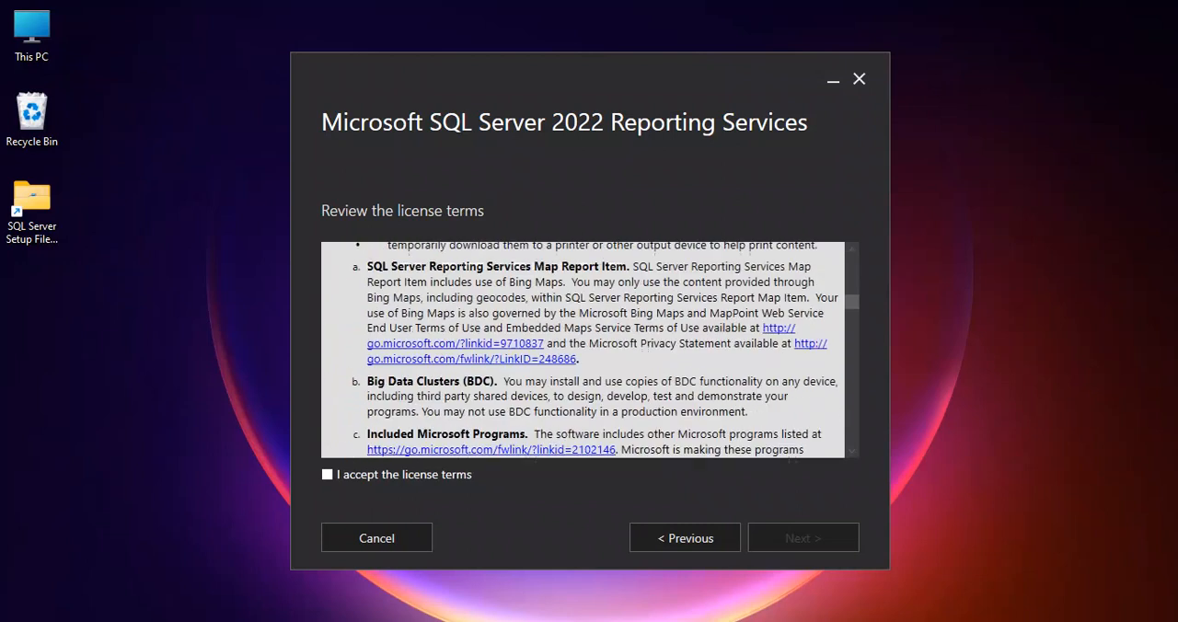
{"action": "scroll", "coordinate": [582, 350], "scroll_direction": "down", "scroll_amount": 15}
{"action": "scroll", "coordinate": [583, 350], "scroll_direction": "up", "scroll_amount": 20}
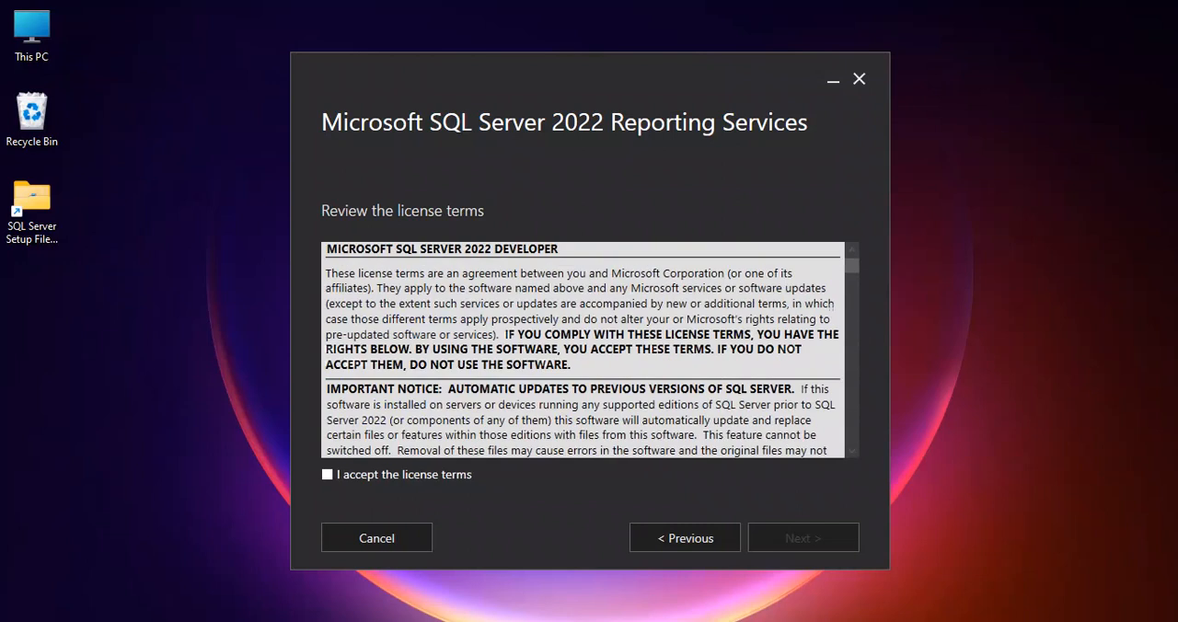
{"action": "left_click", "coordinate": [328, 475]}
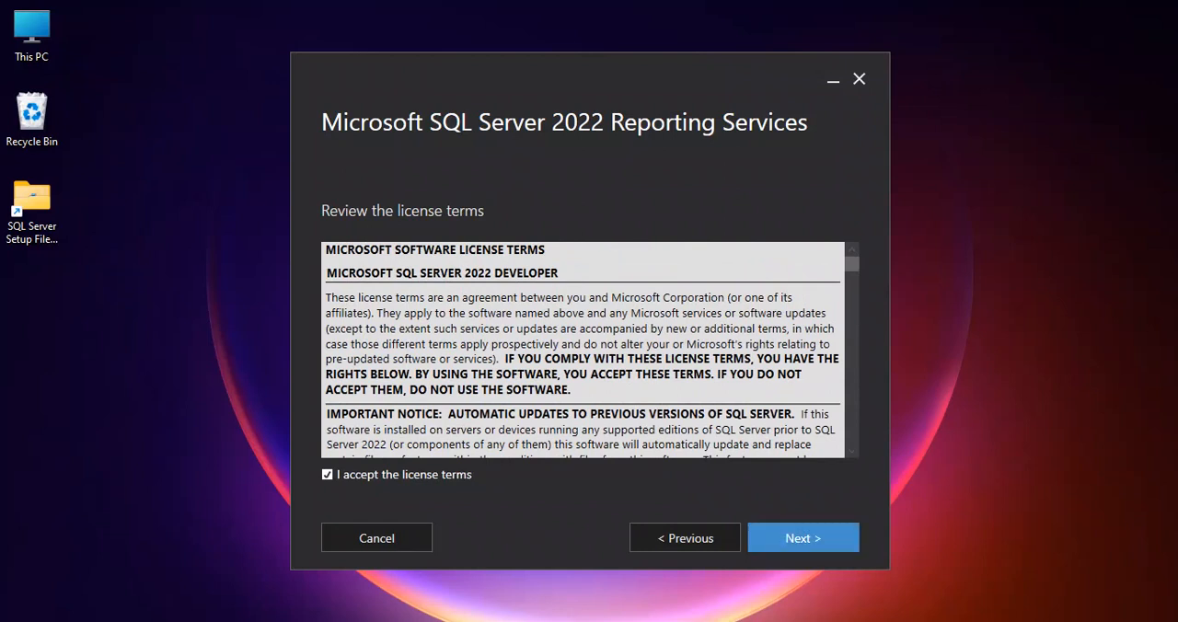
{"action": "left_click", "coordinate": [802, 538]}
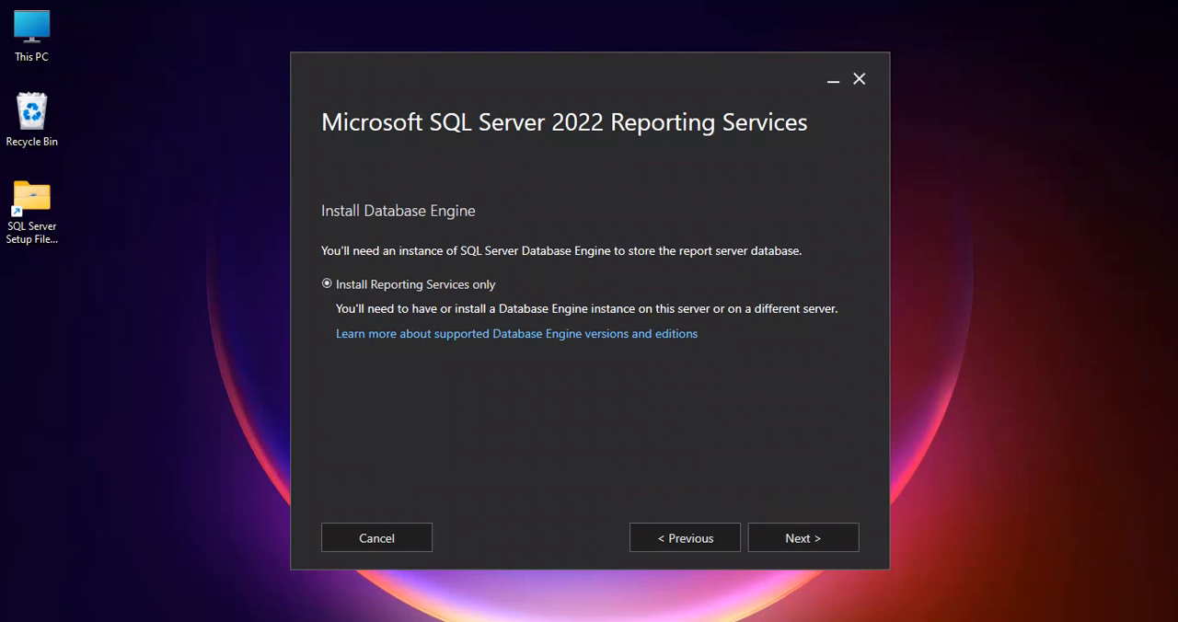
Choose to install Reporting Services only and proceed to the install location
{"action": "left_click_drag", "start_coordinate": [588, 81], "coordinate": [529, 55]}
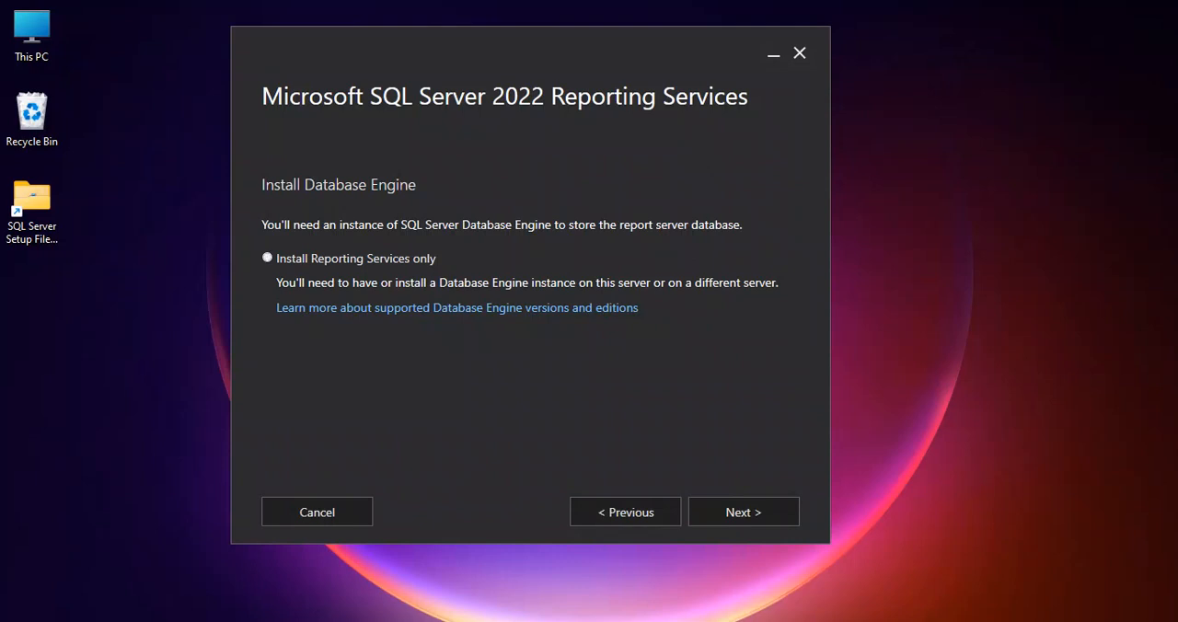
{"action": "left_click", "coordinate": [267, 257]}
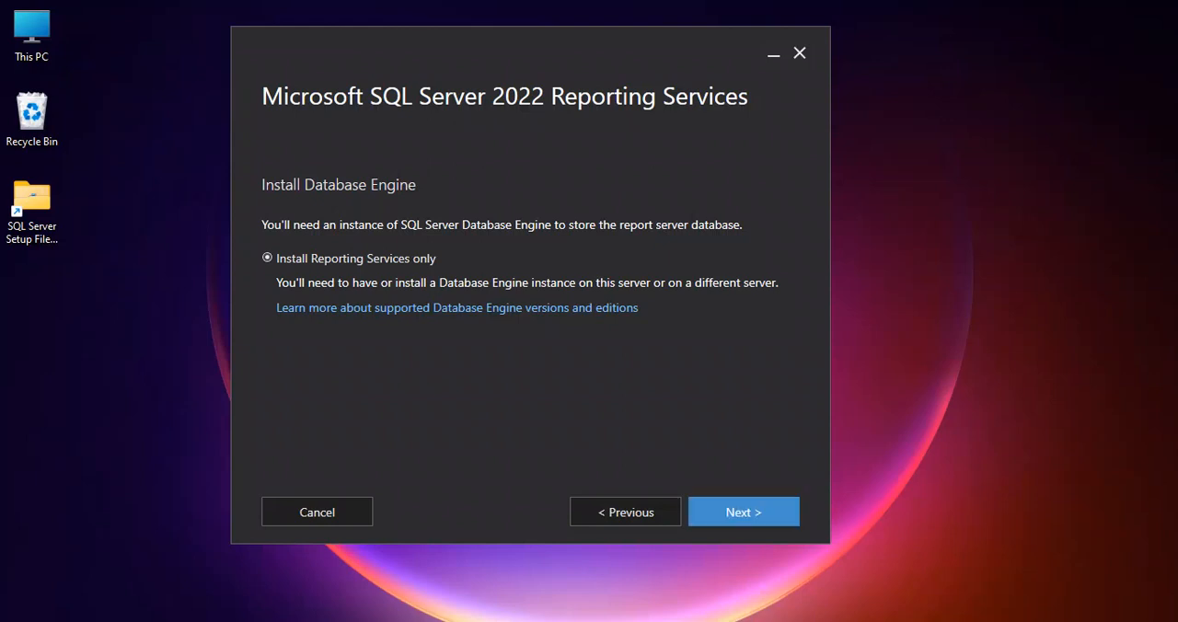
{"action": "left_click", "coordinate": [744, 511]}
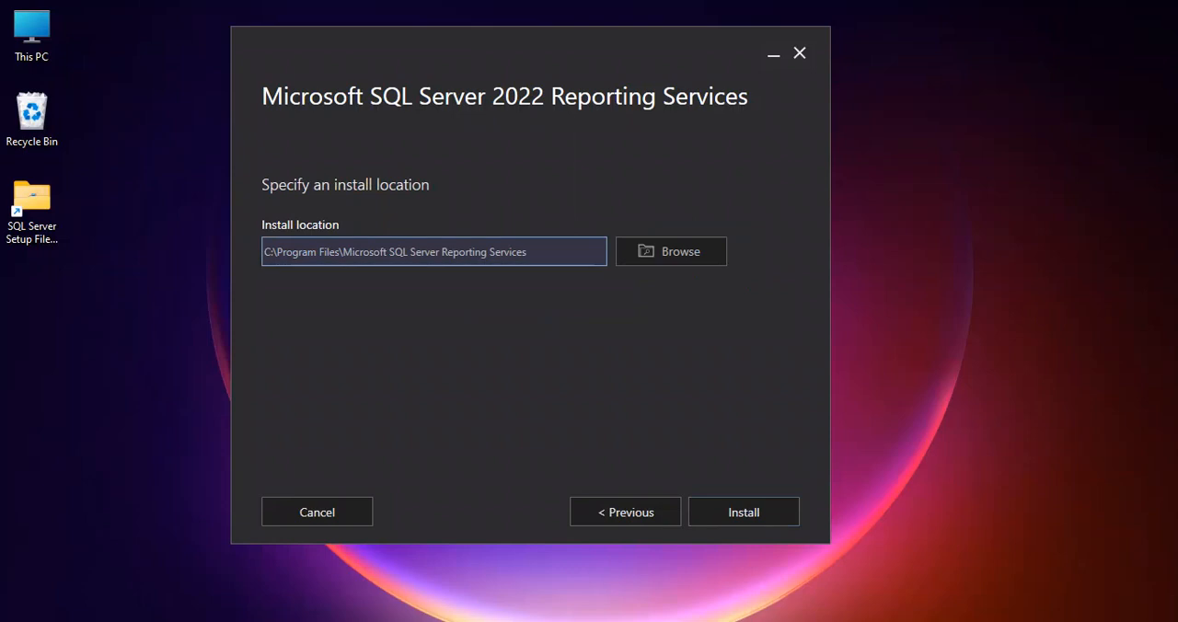
Set the install location to the root of Local Disk (C:) and install Reporting Services
{"action": "left_click_drag", "start_coordinate": [265, 251], "coordinate": [528, 251]}
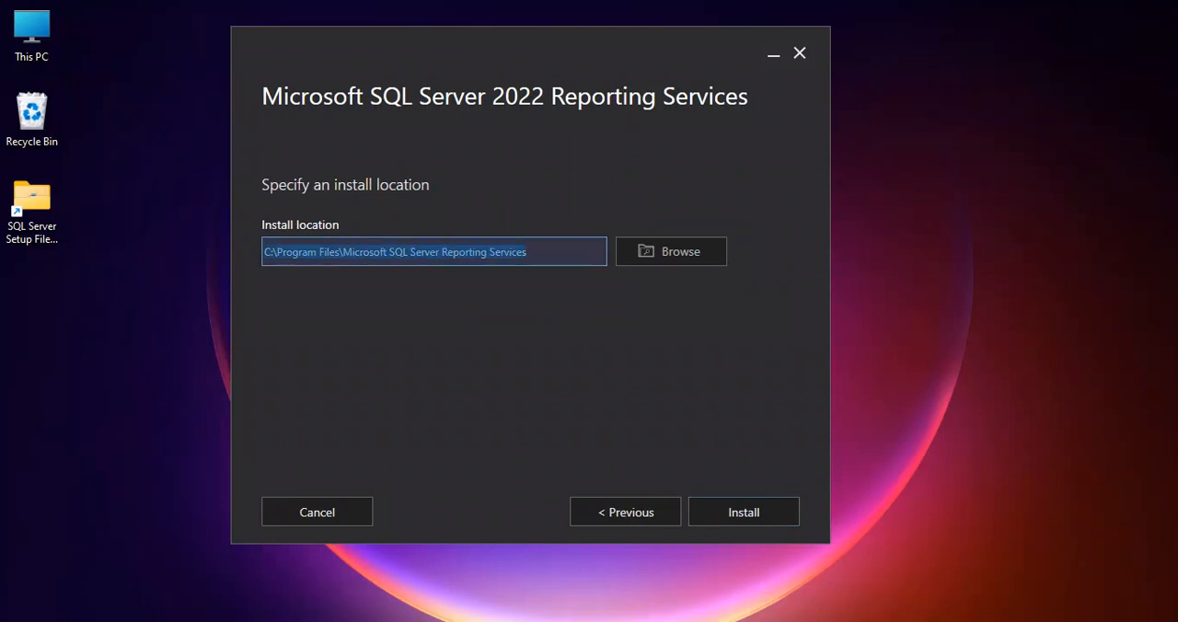
{"action": "left_click", "coordinate": [533, 251]}
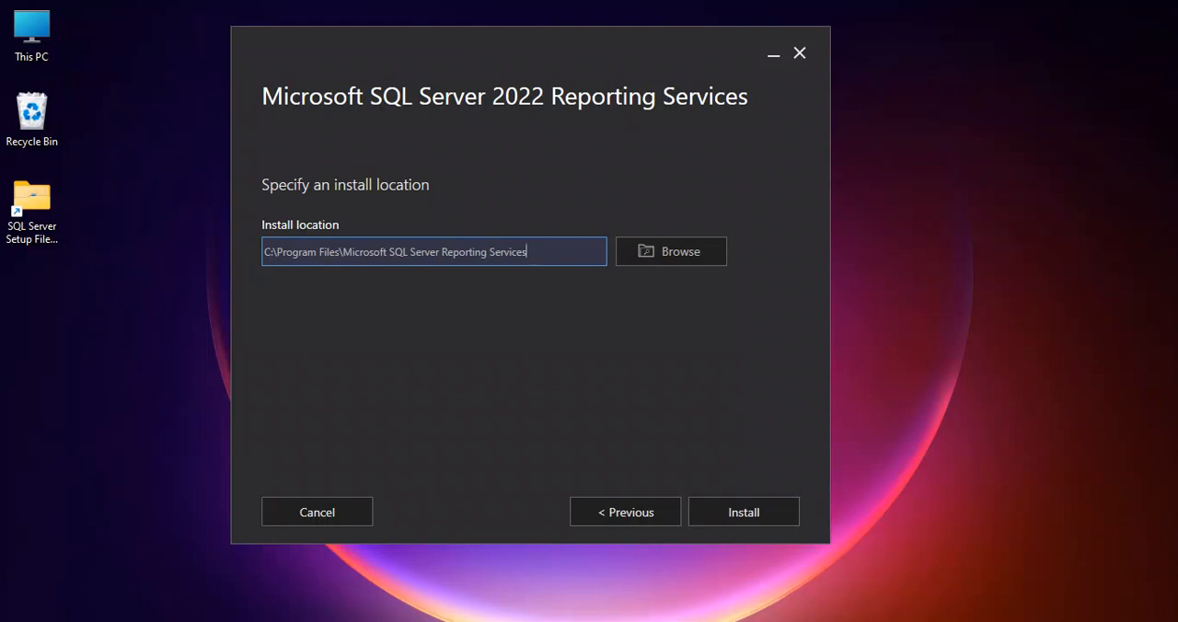
{"action": "left_click", "coordinate": [671, 251]}
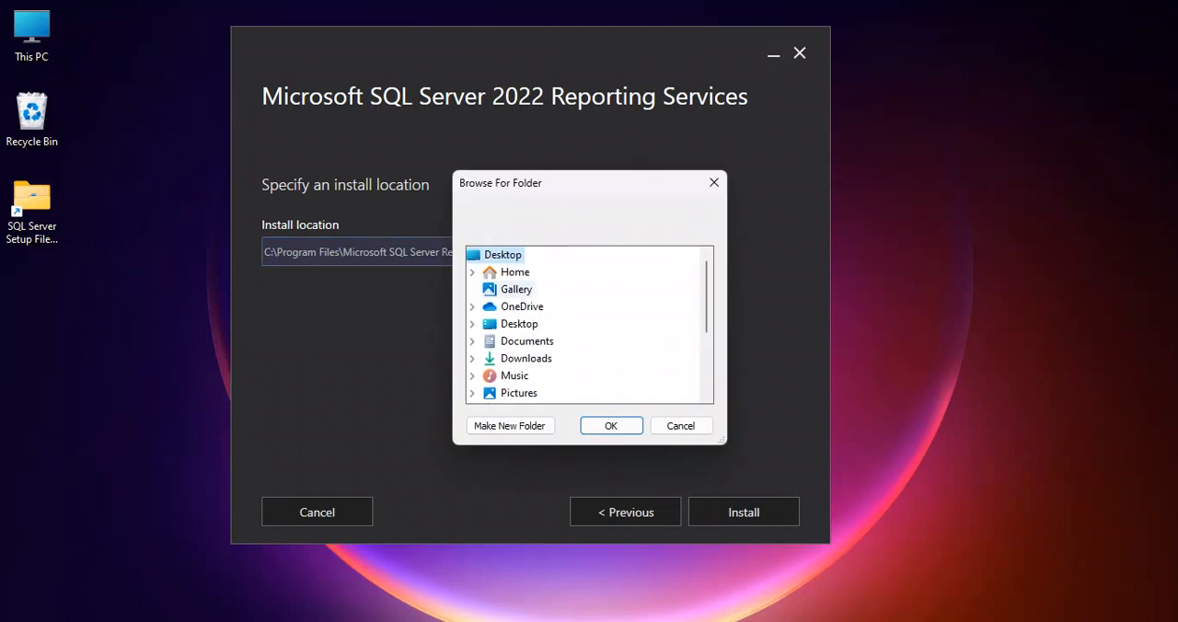
{"action": "scroll", "coordinate": [552, 313], "scroll_direction": "down", "scroll_amount": 3}
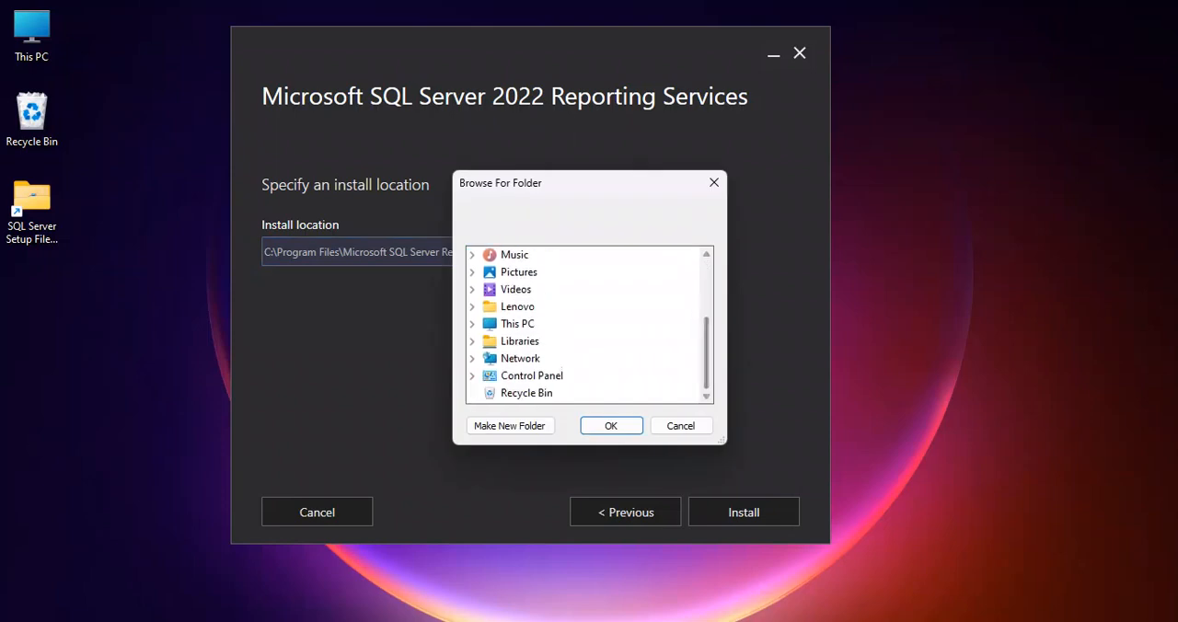
{"action": "left_click", "coordinate": [517, 324]}
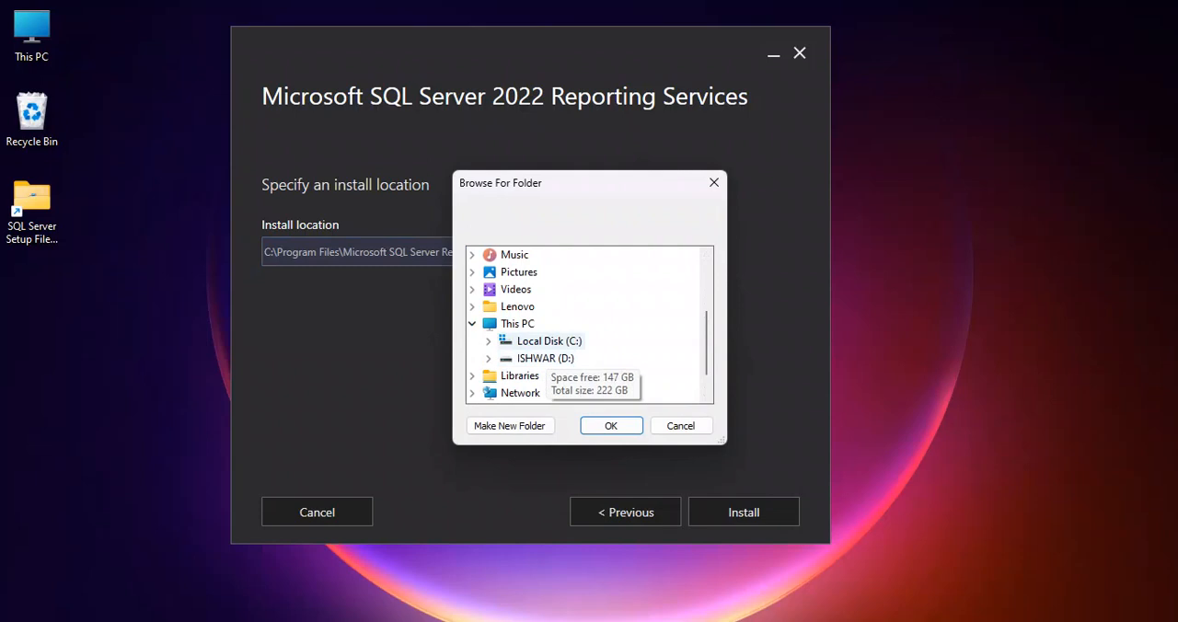
{"action": "left_click", "coordinate": [550, 342]}
{"action": "scroll", "coordinate": [588, 322], "scroll_direction": "down", "scroll_amount": 2}
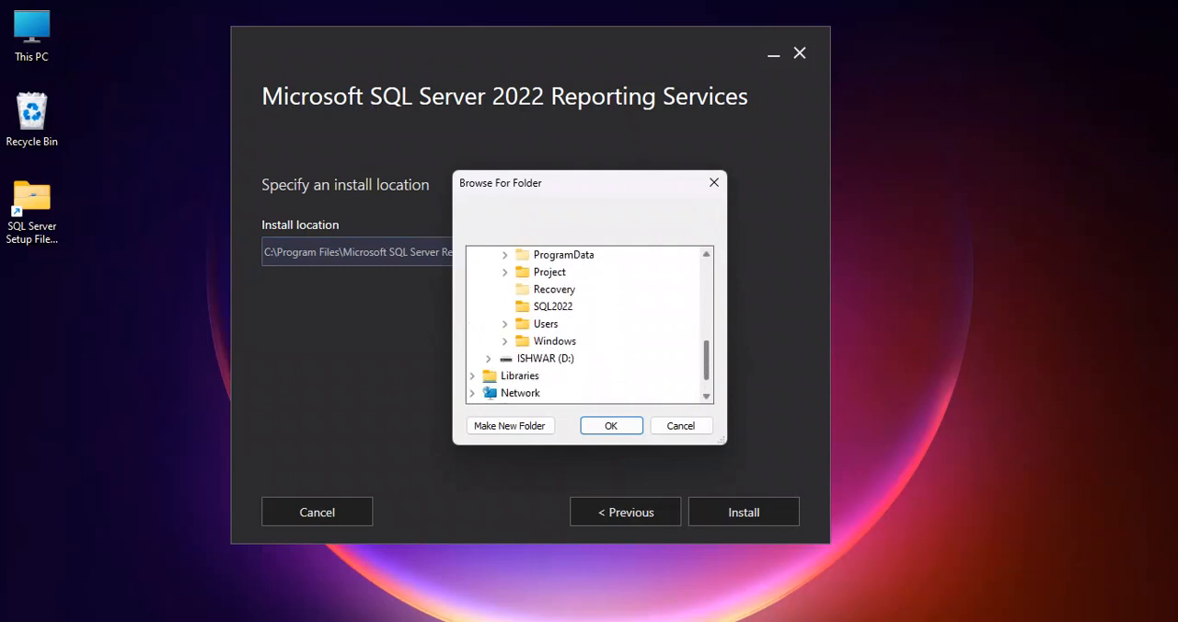
{"action": "scroll", "coordinate": [589, 321], "scroll_direction": "up", "scroll_amount": 3}
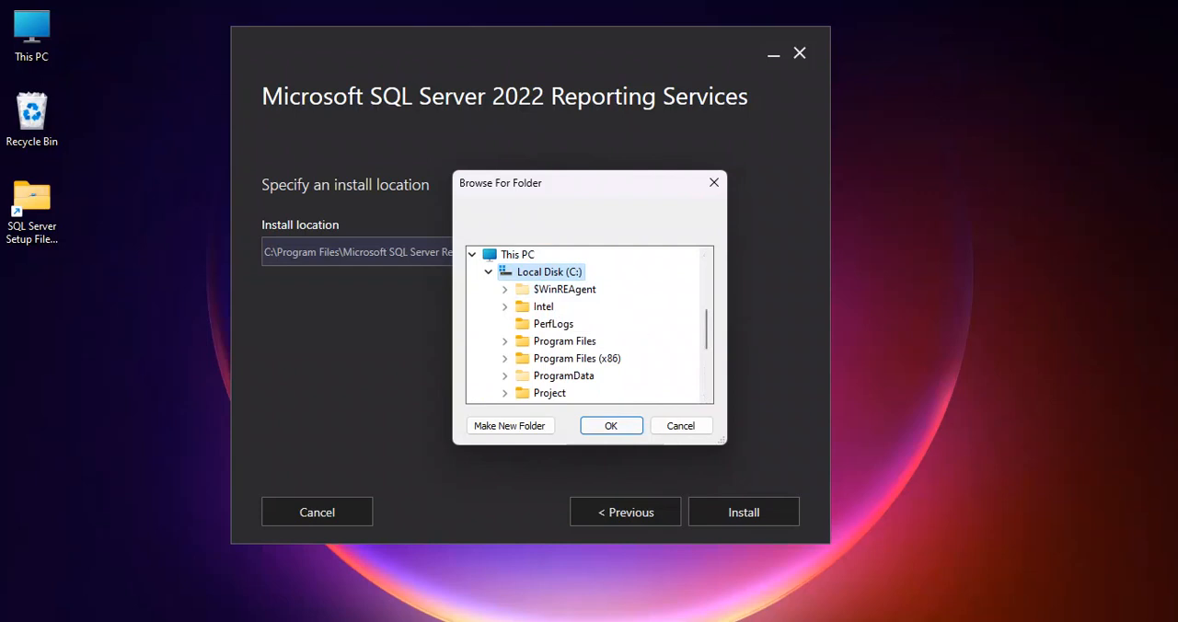
{"action": "left_click", "coordinate": [610, 426]}
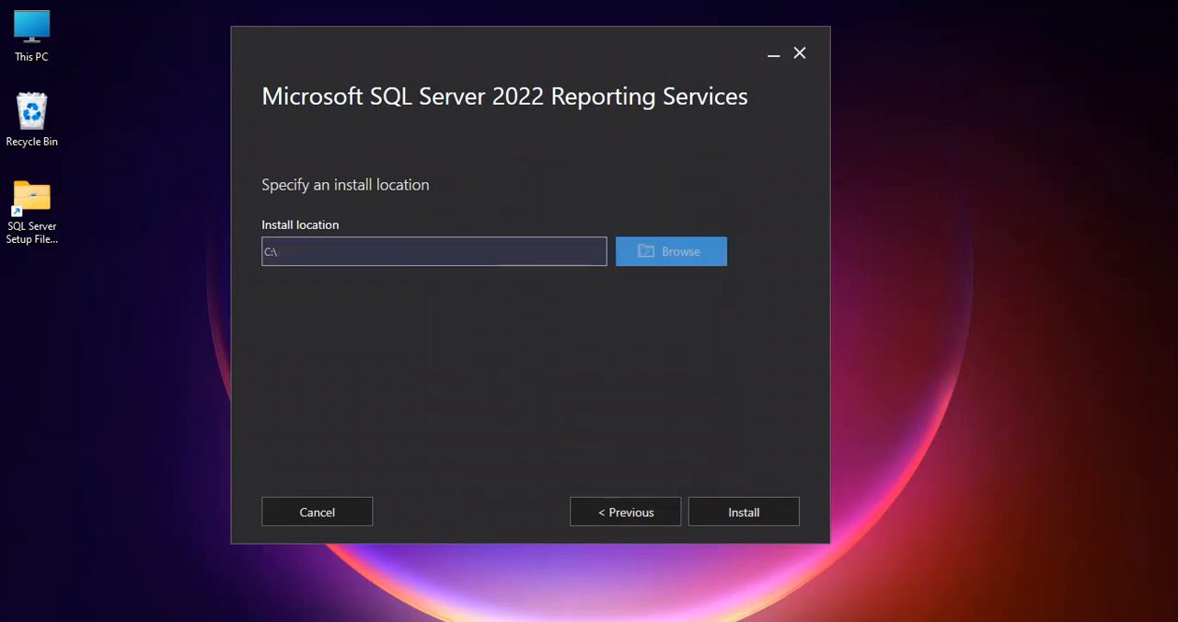
{"action": "left_click", "coordinate": [280, 251]}
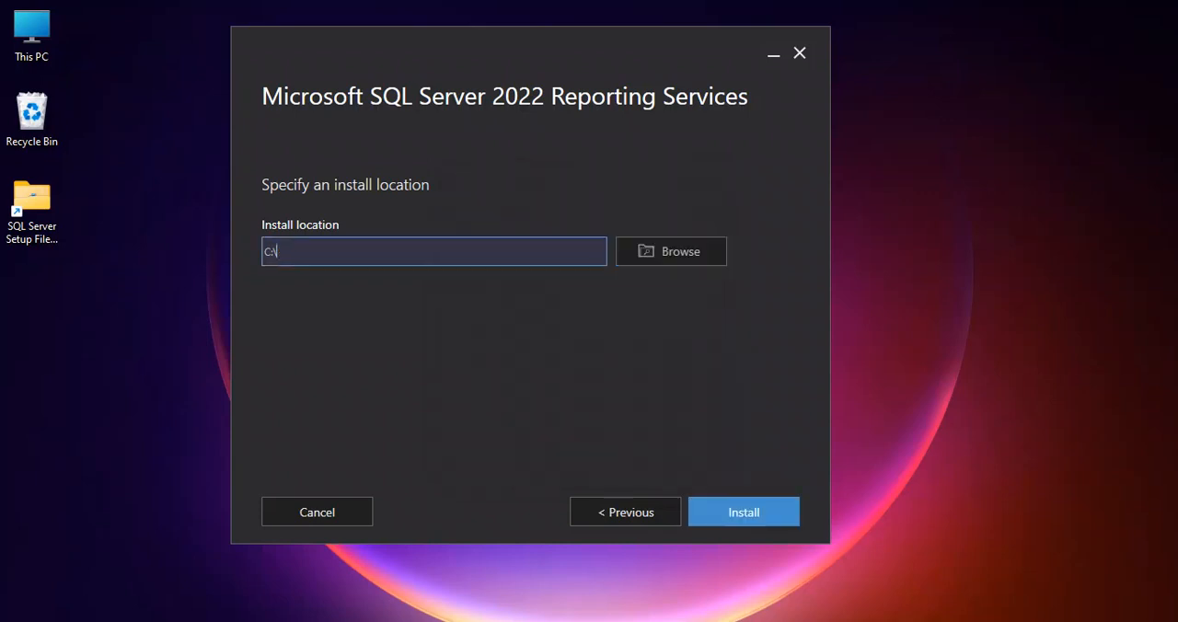
{"action": "left_click", "coordinate": [744, 512]}
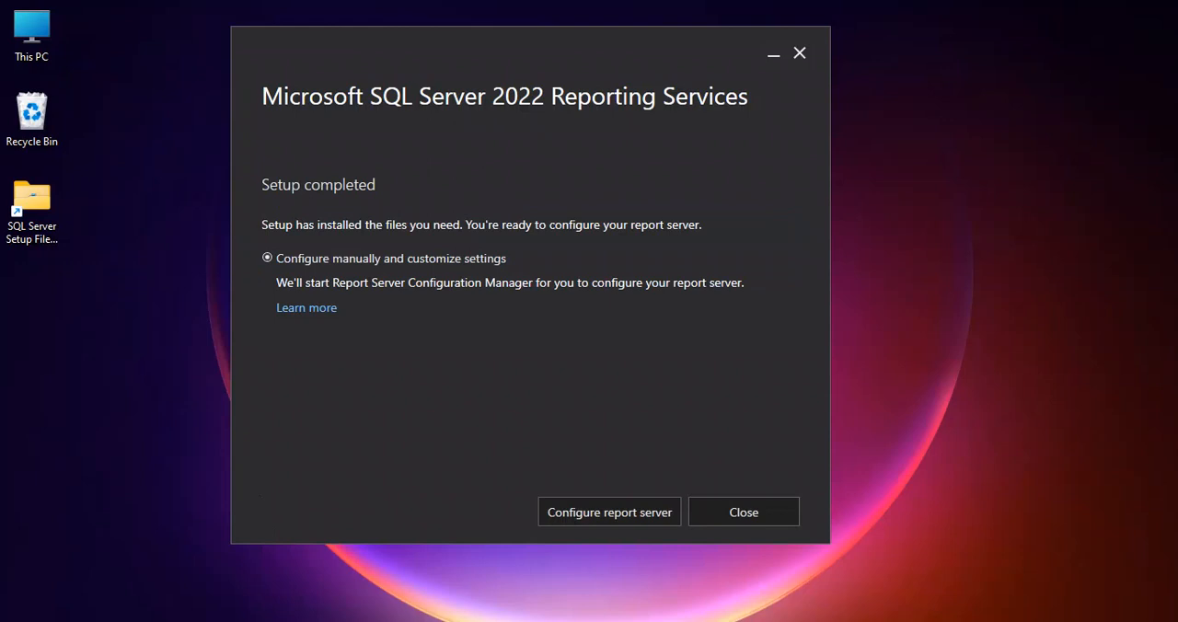
Examine the installed apps list, checking the contents of the Microsoft SQL Server 2022, Microsoft SQL Server Tools 19 and Microsoft Office Tools folders
{"action": "mouse_move", "coordinate": [515, 51]}
{"action": "left_mouse_down"}
{"action": "mouse_move", "coordinate": [616, 61]}
{"action": "mouse_move", "coordinate": [527, 38]}
{"action": "left_mouse_up"}
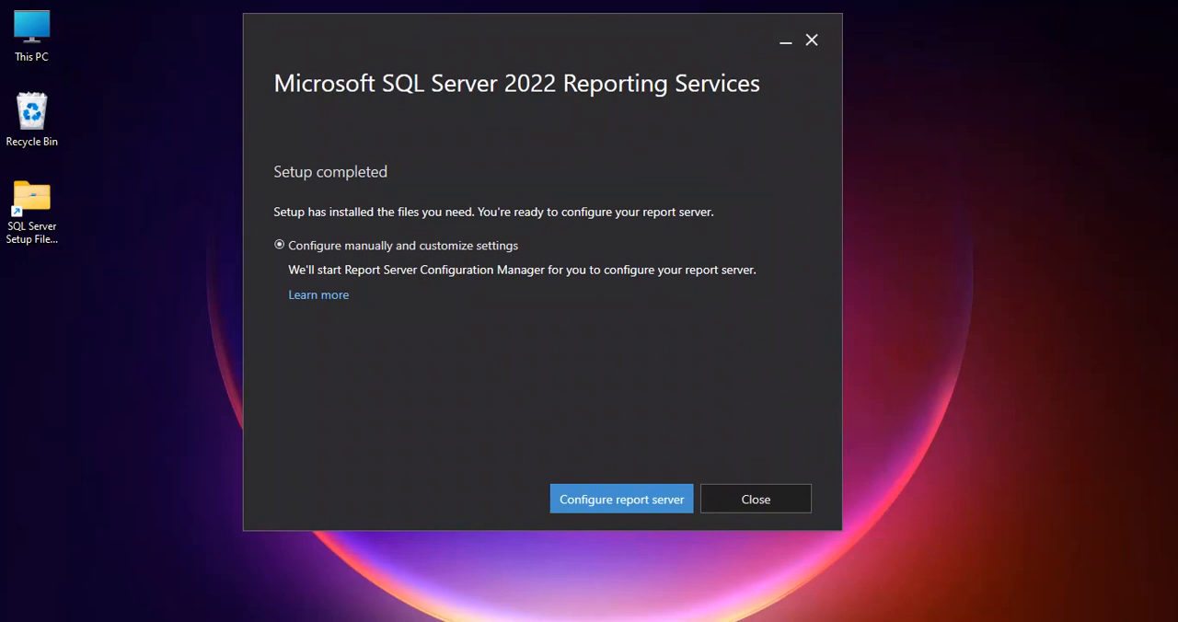
{"action": "key", "text": "super"}
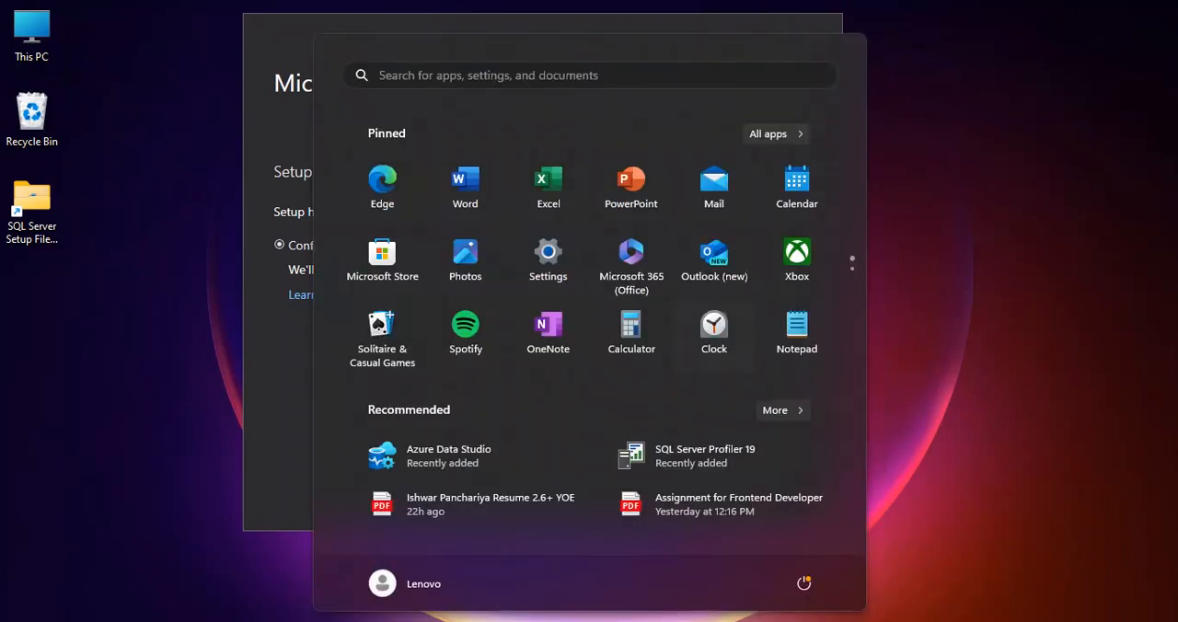
{"action": "left_click", "coordinate": [778, 134]}
{"action": "scroll", "coordinate": [589, 359], "scroll_direction": "down", "scroll_amount": 10}
{"action": "scroll", "coordinate": [588, 304], "scroll_direction": "down", "scroll_amount": 1}
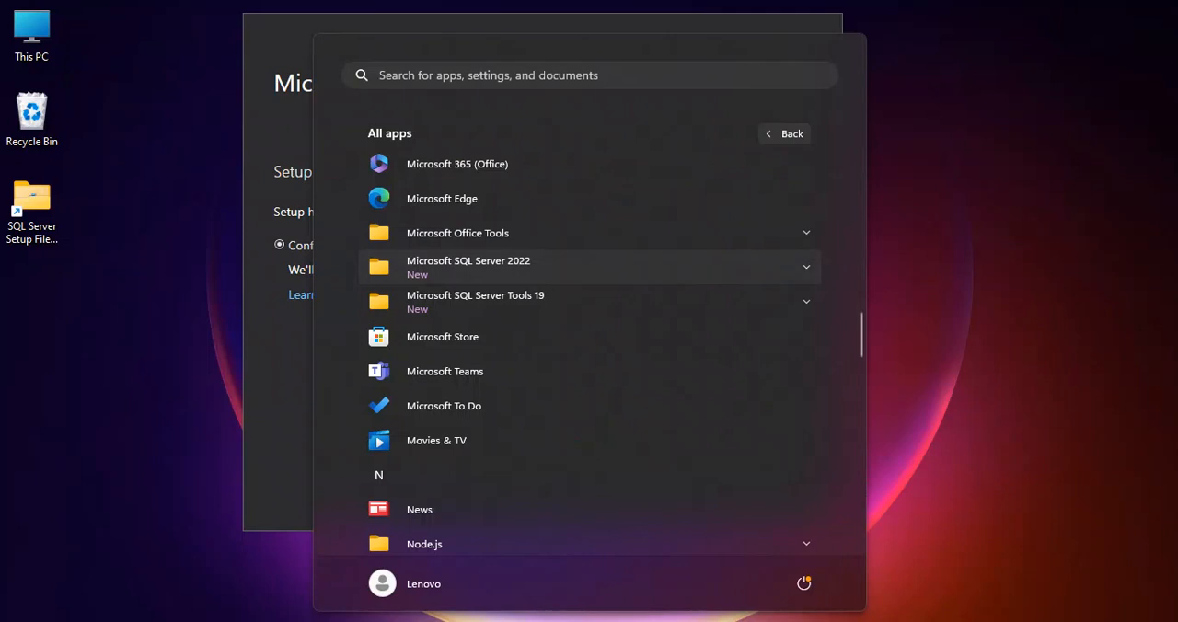
{"action": "left_click", "coordinate": [588, 267]}
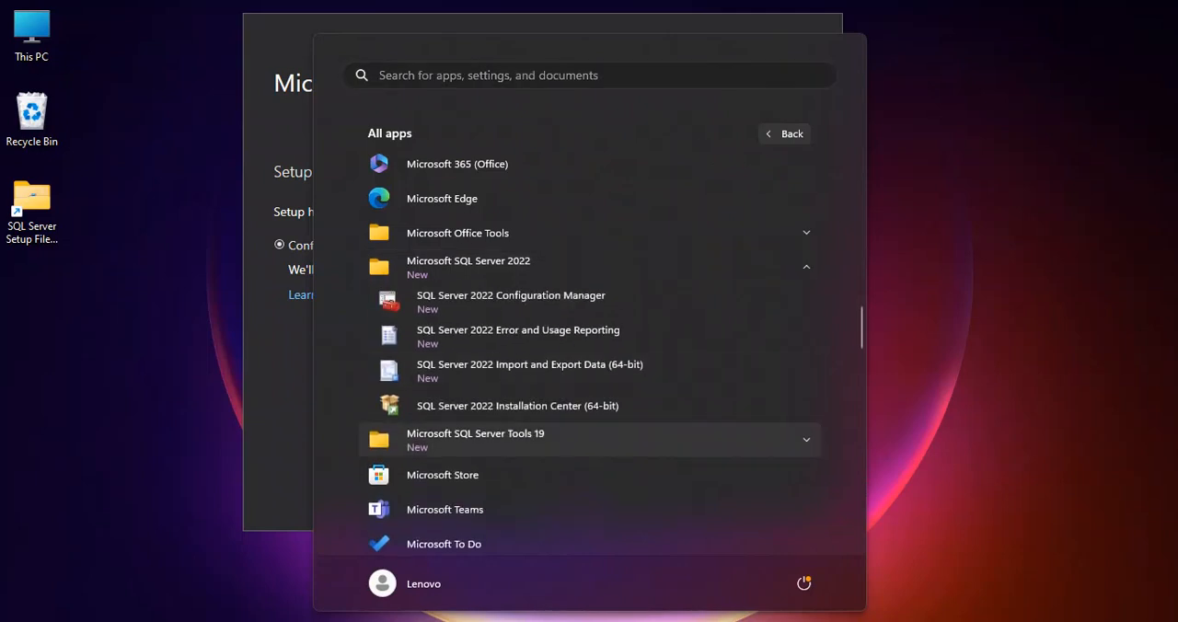
{"action": "left_click", "coordinate": [589, 439]}
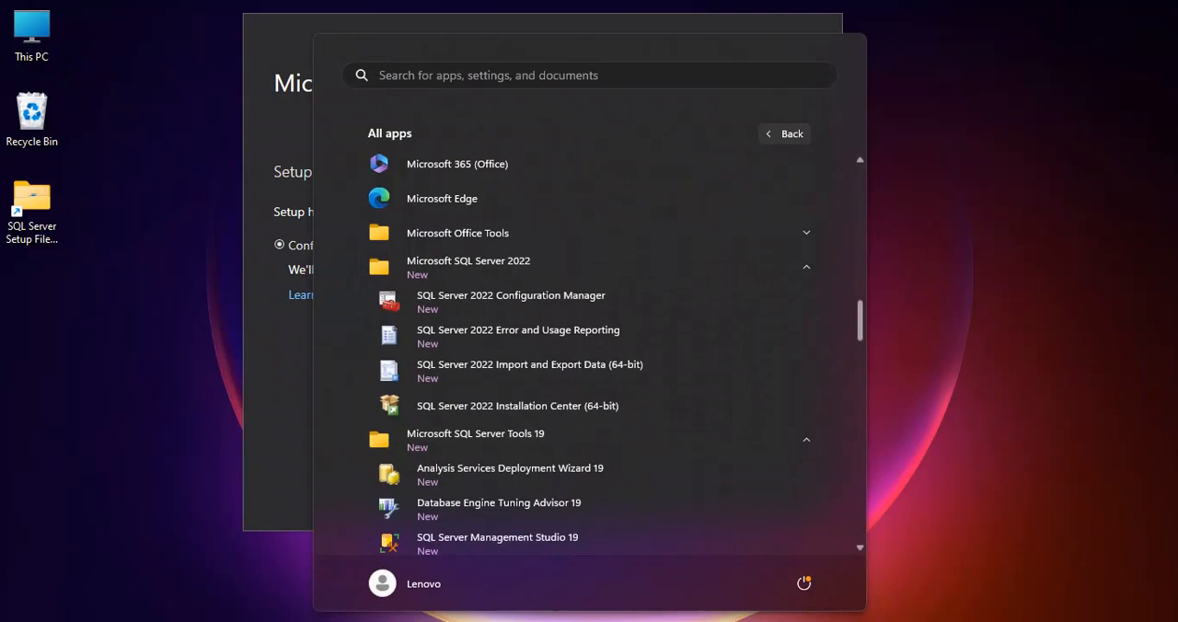
{"action": "scroll", "coordinate": [588, 440], "scroll_direction": "down", "scroll_amount": 3}
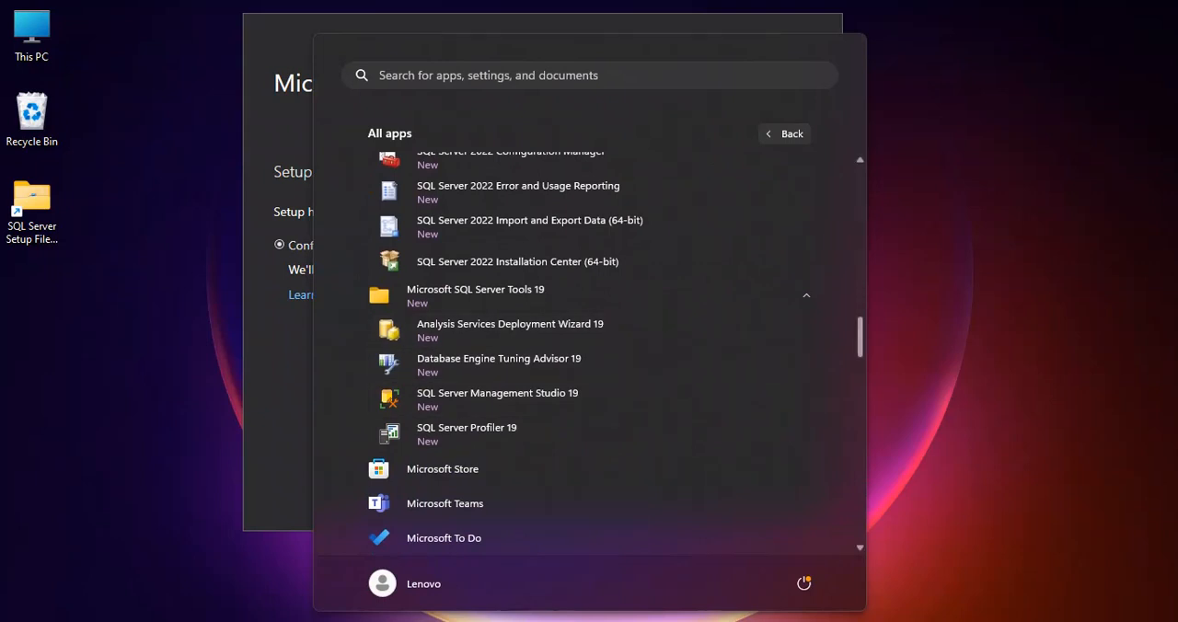
{"action": "scroll", "coordinate": [615, 353], "scroll_direction": "up", "scroll_amount": 3}
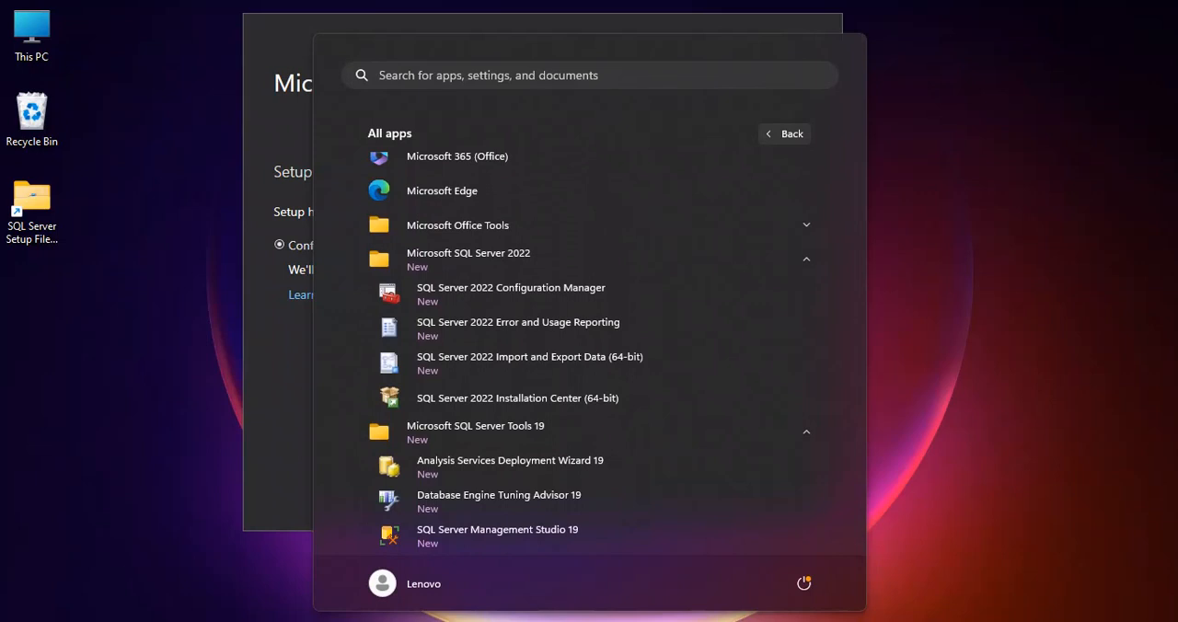
{"action": "left_click", "coordinate": [589, 224]}
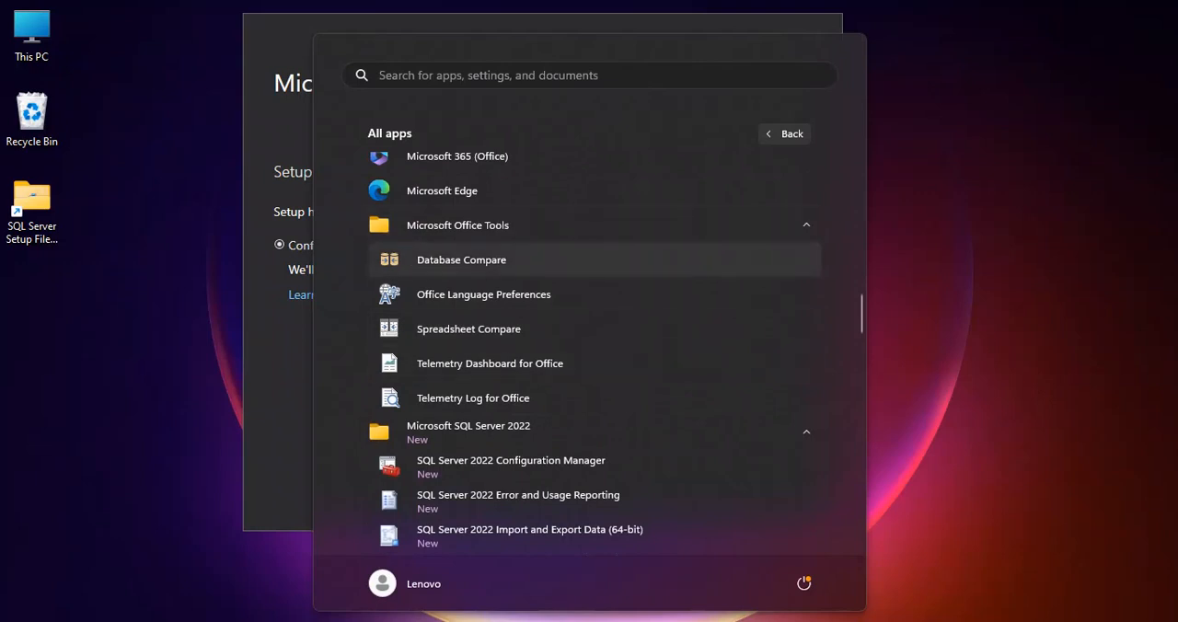
{"action": "left_click", "coordinate": [589, 224]}
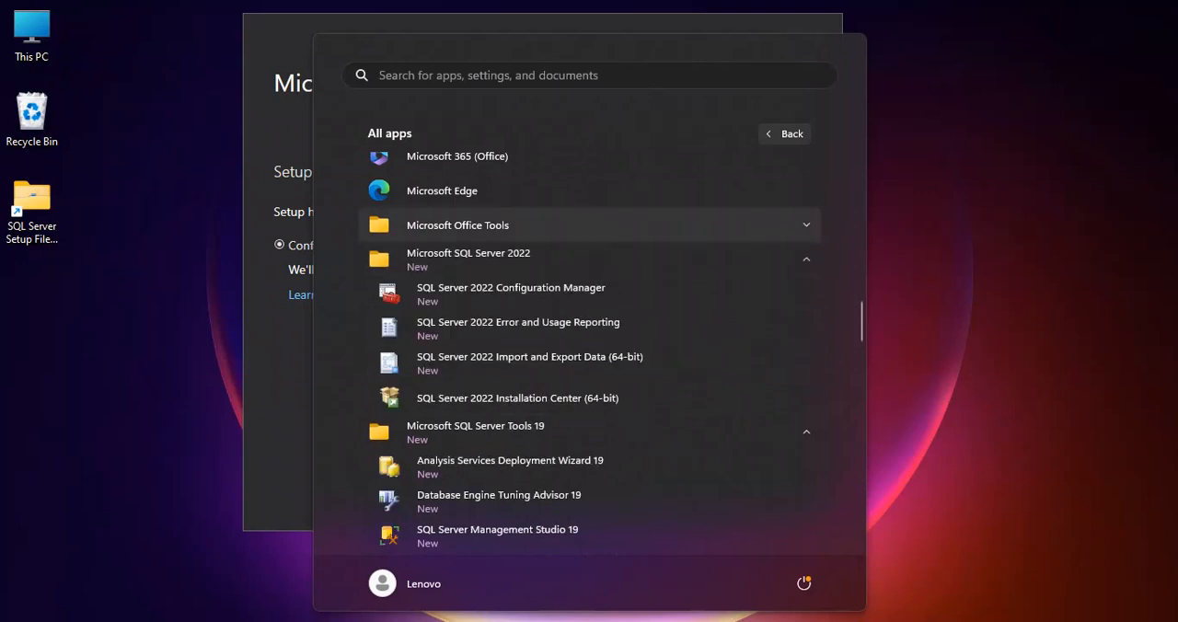
{"action": "left_click", "coordinate": [589, 259]}
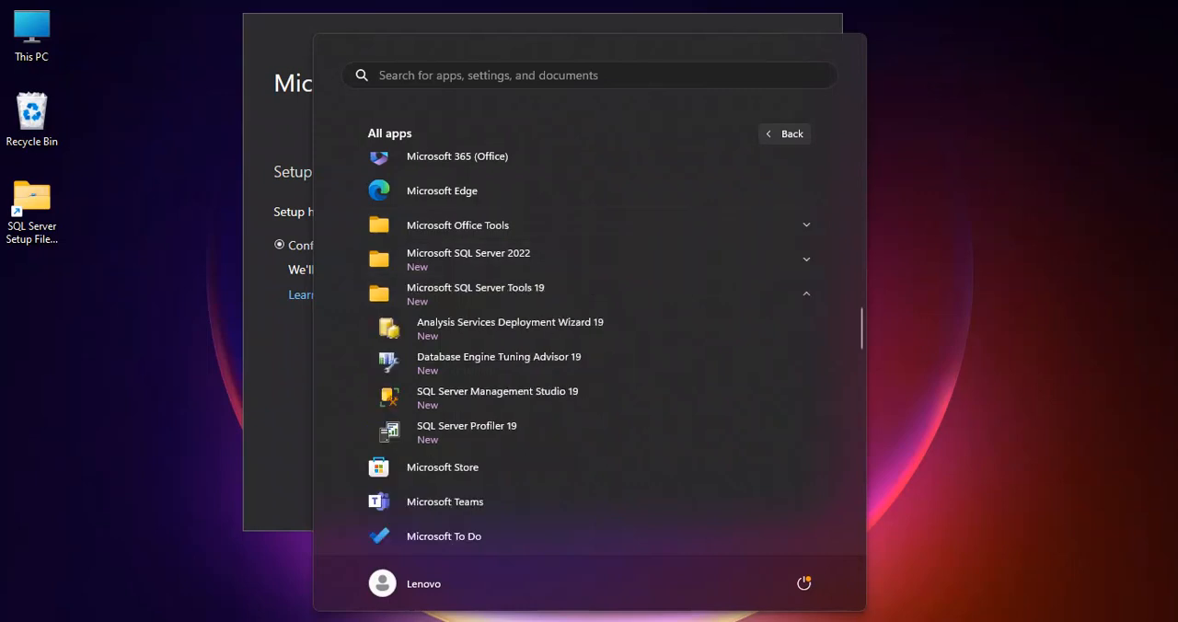
{"action": "left_click", "coordinate": [588, 294]}
{"action": "left_click", "coordinate": [783, 135]}
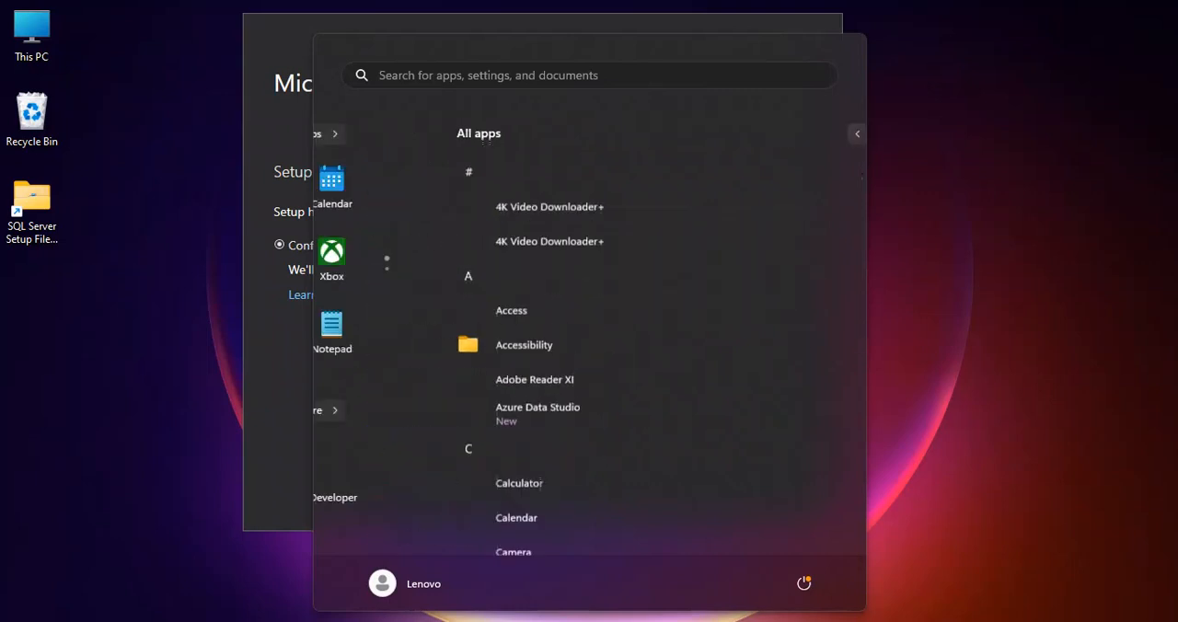
{"action": "key", "text": "Escape"}
Start the report server configuration from the completed setup and connect to the SSRS instance on the local server
{"action": "key", "text": "Return"}
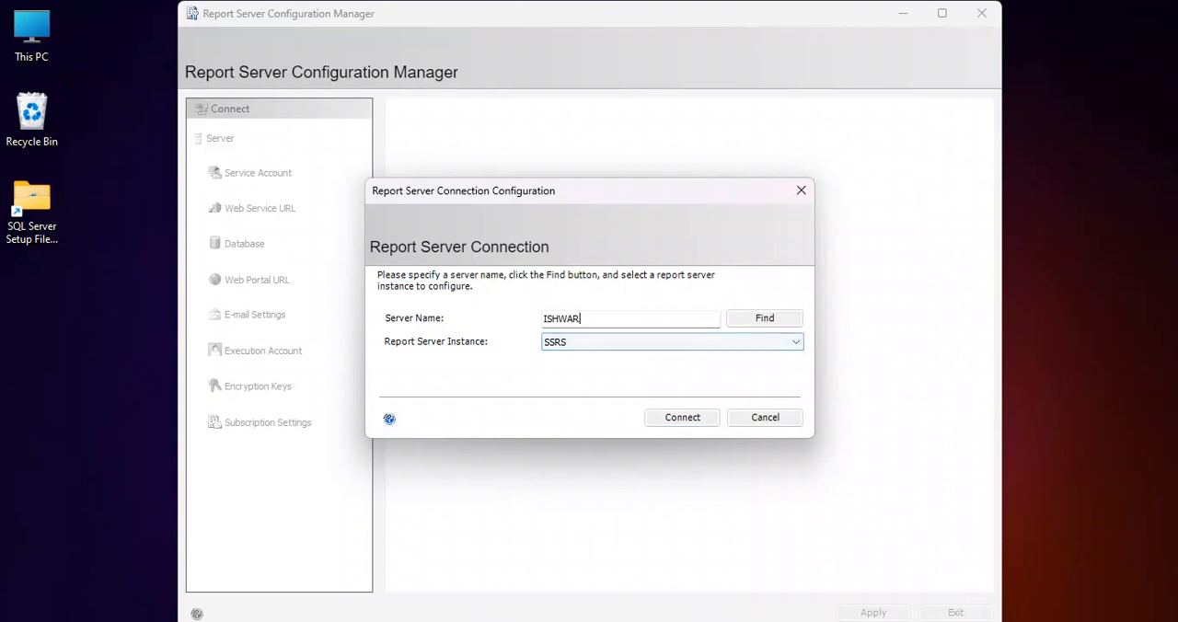
{"action": "left_click_drag", "start_coordinate": [586, 319], "coordinate": [542, 319]}
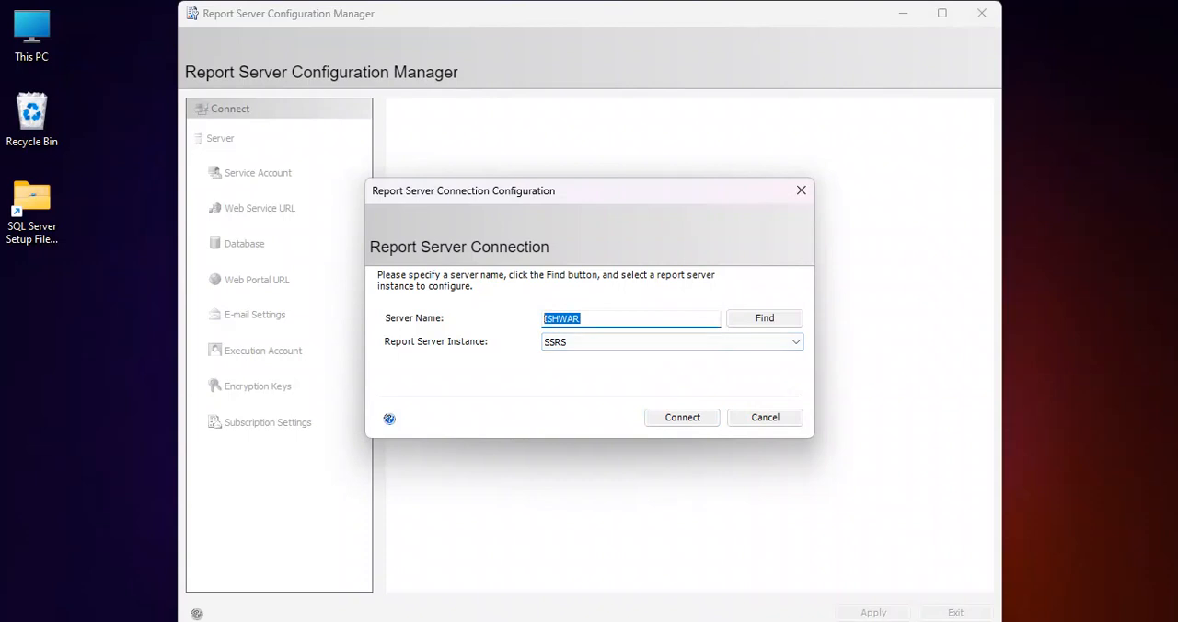
{"action": "left_click", "coordinate": [672, 342]}
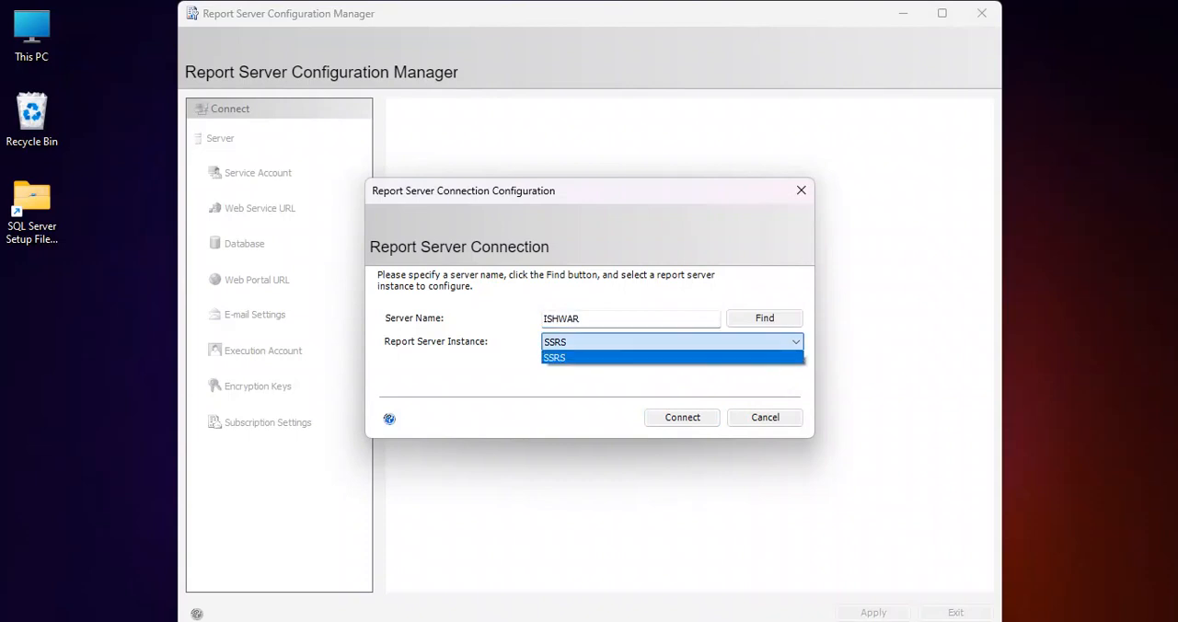
{"action": "left_click", "coordinate": [673, 357]}
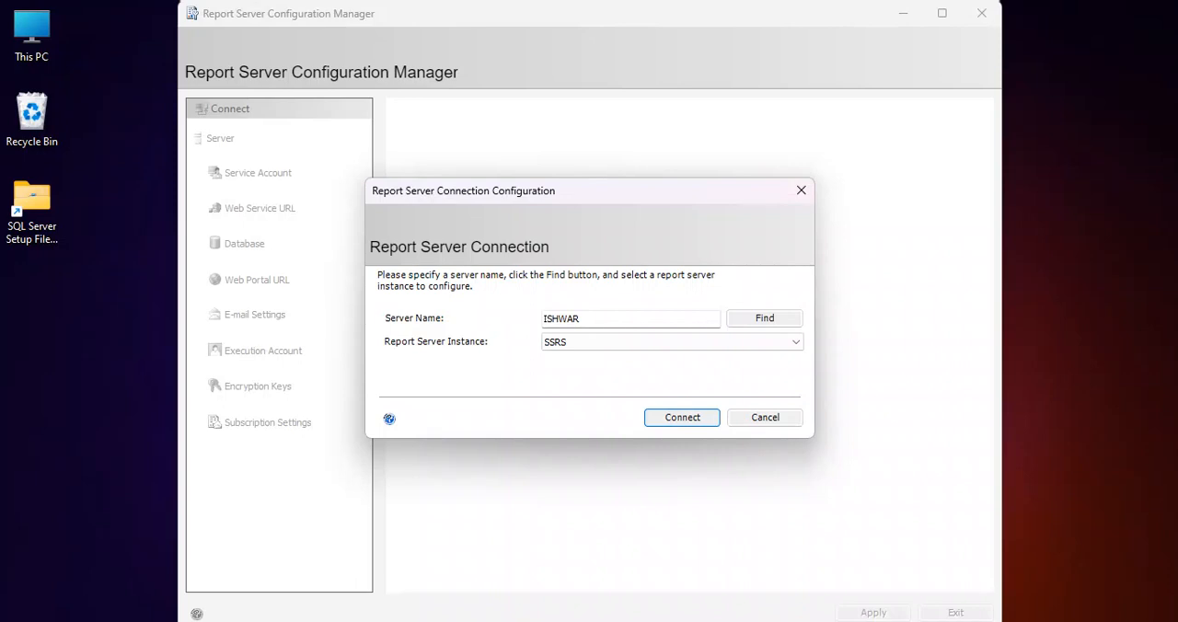
{"action": "key", "text": "shift+Tab"}
{"action": "key", "text": "shift+Tab"}
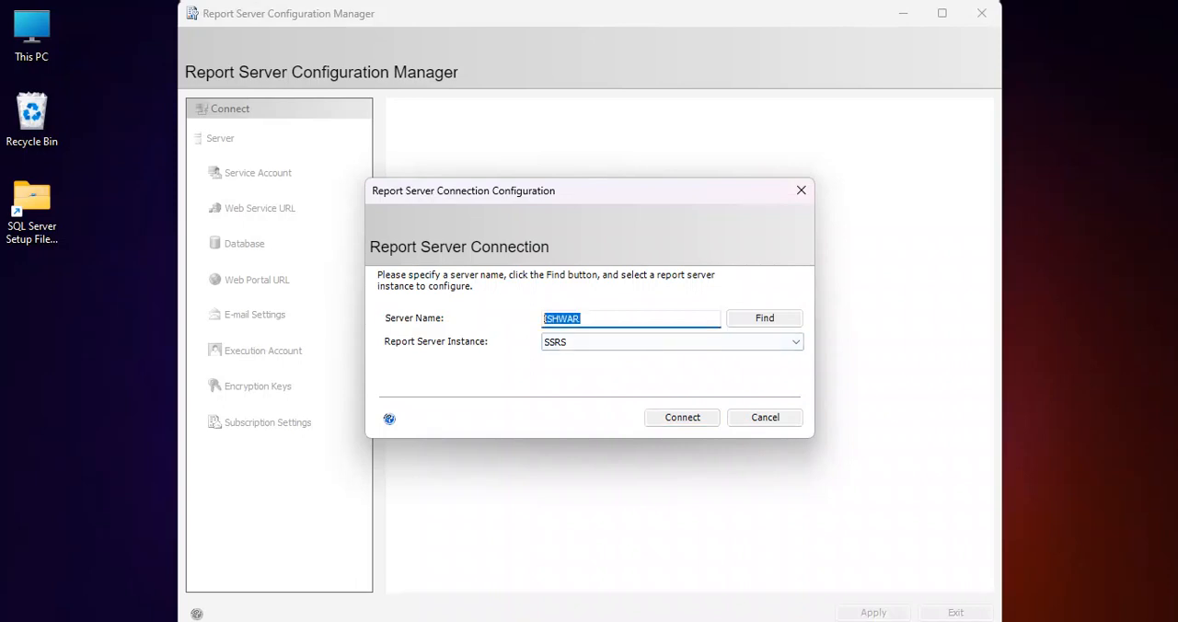
{"action": "key", "text": "Return"}
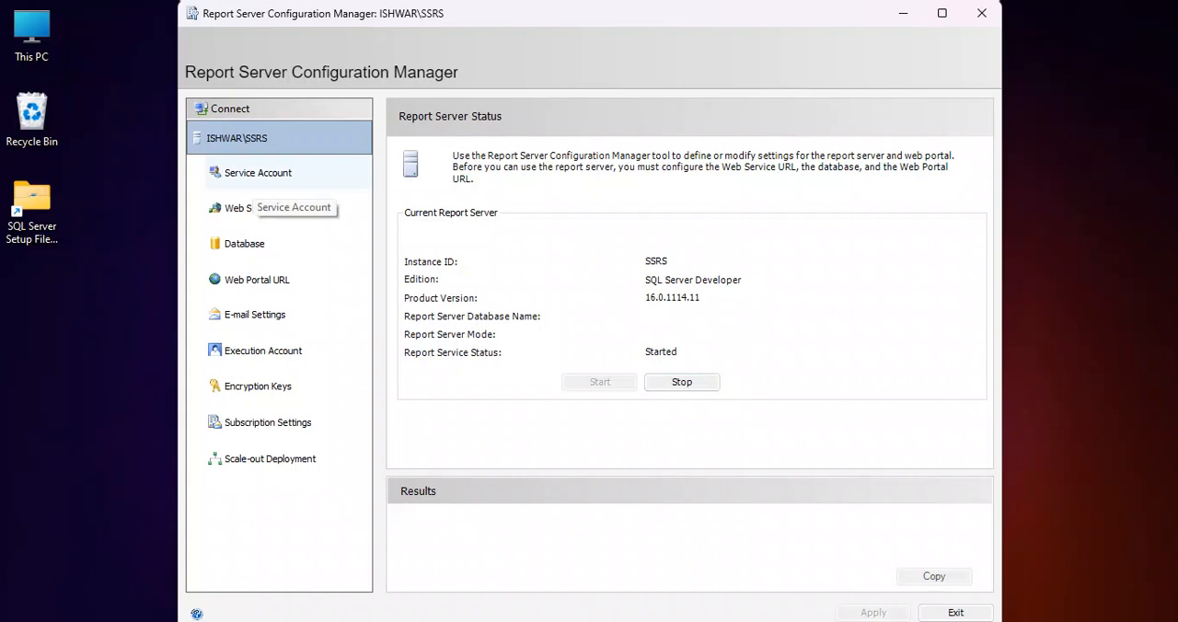
Set the report server service account to the built-in Virtual Service Account and apply it
{"action": "left_click", "coordinate": [256, 175]}
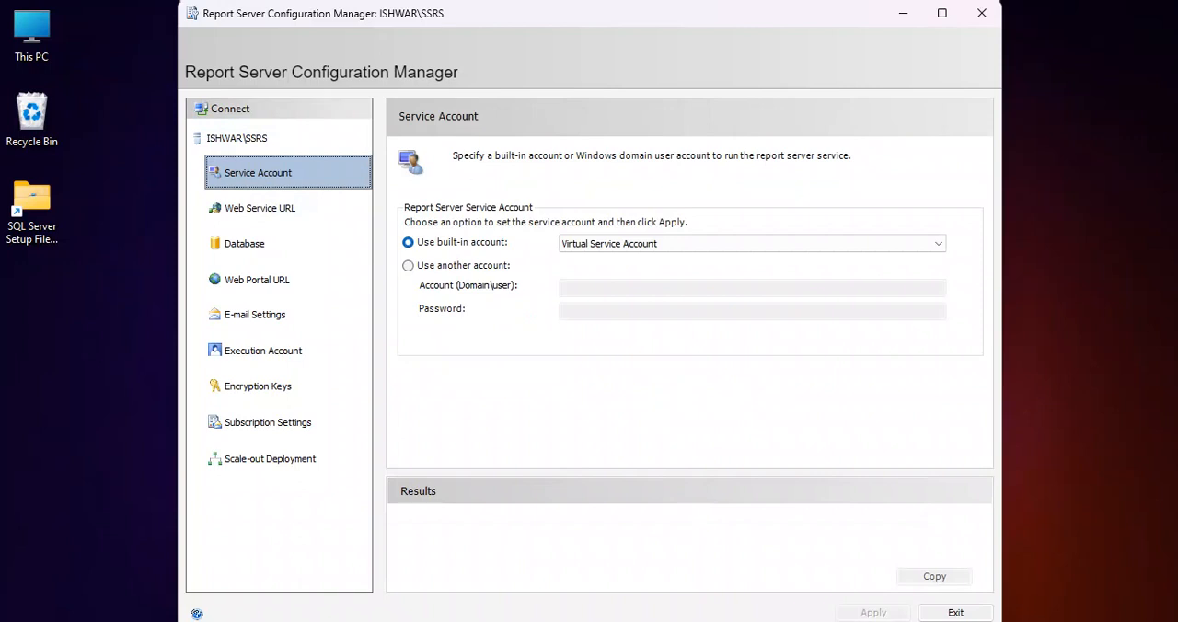
{"action": "left_click", "coordinate": [751, 244]}
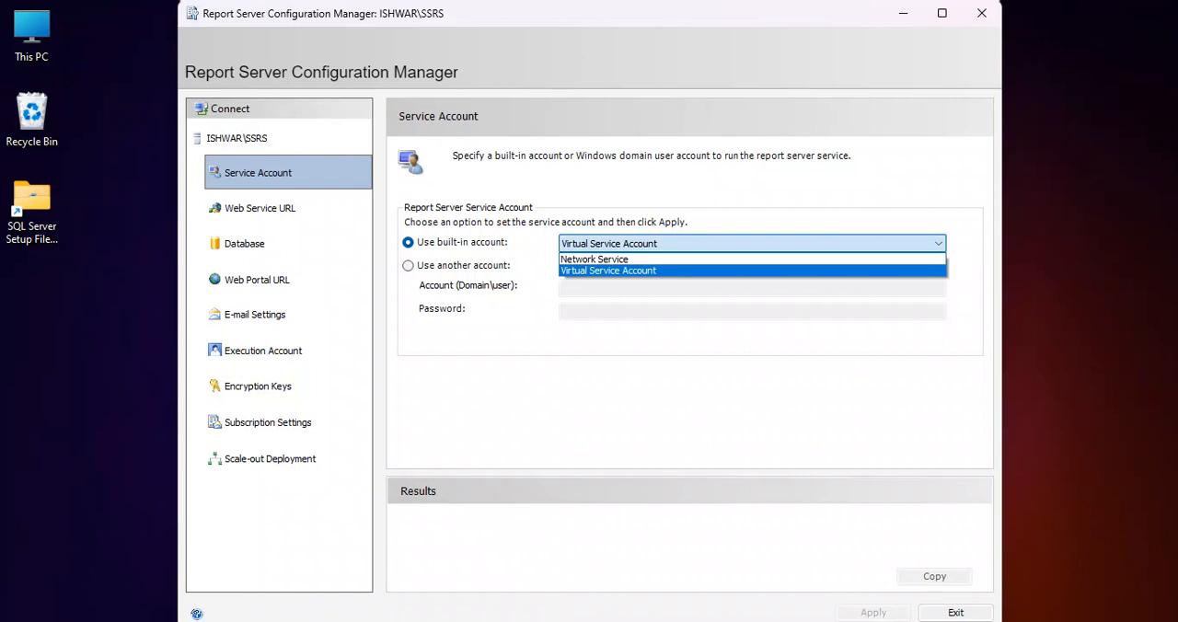
{"action": "left_click", "coordinate": [608, 270]}
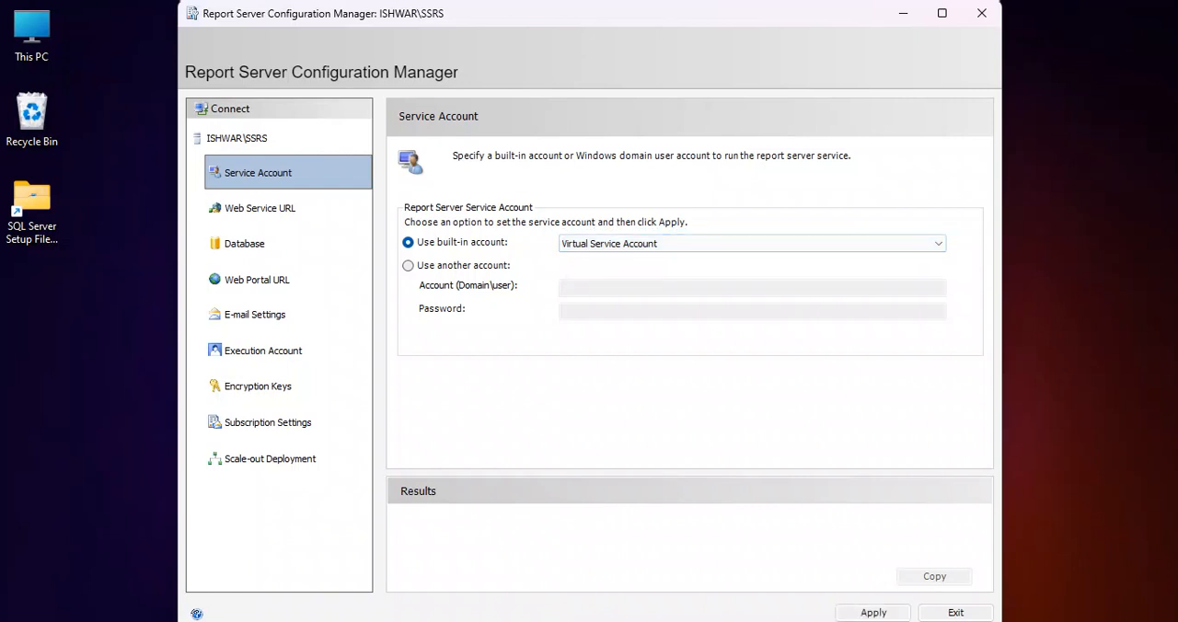
{"action": "left_click", "coordinate": [407, 266]}
{"action": "left_click", "coordinate": [609, 288]}
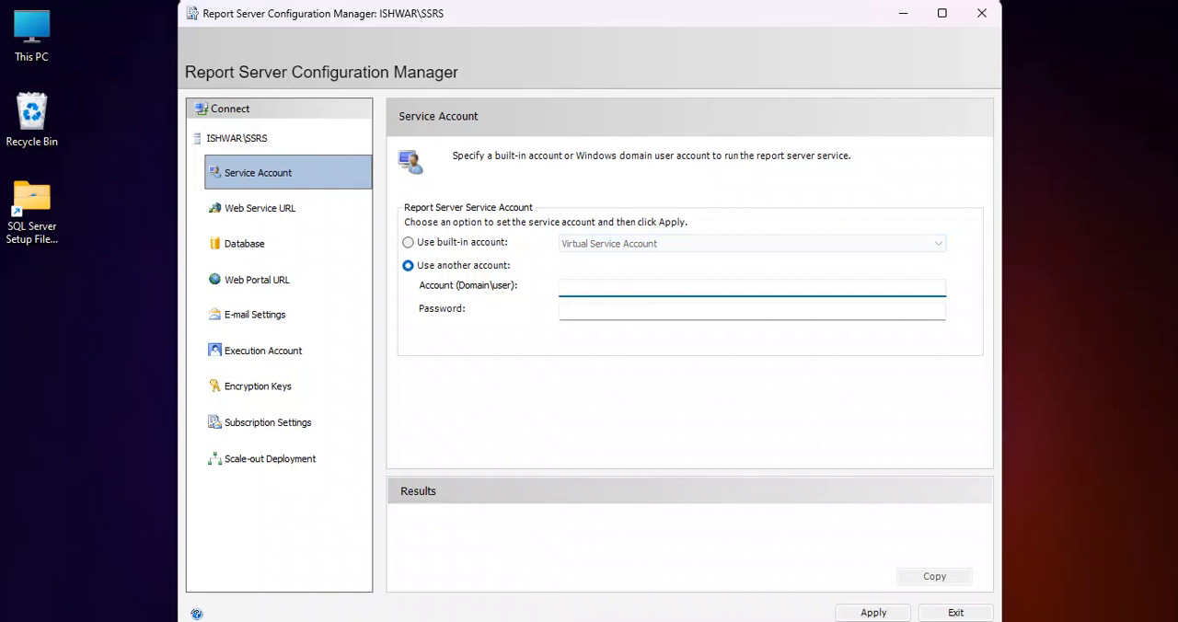
{"action": "left_click", "coordinate": [408, 243]}
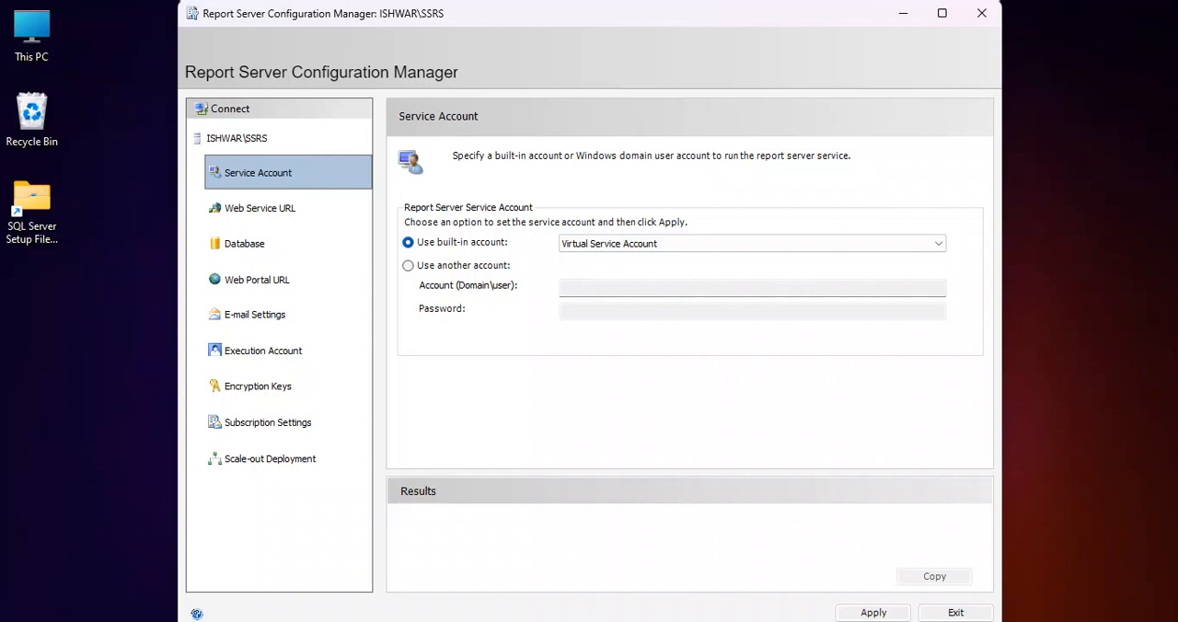
{"action": "left_click", "coordinate": [872, 613]}
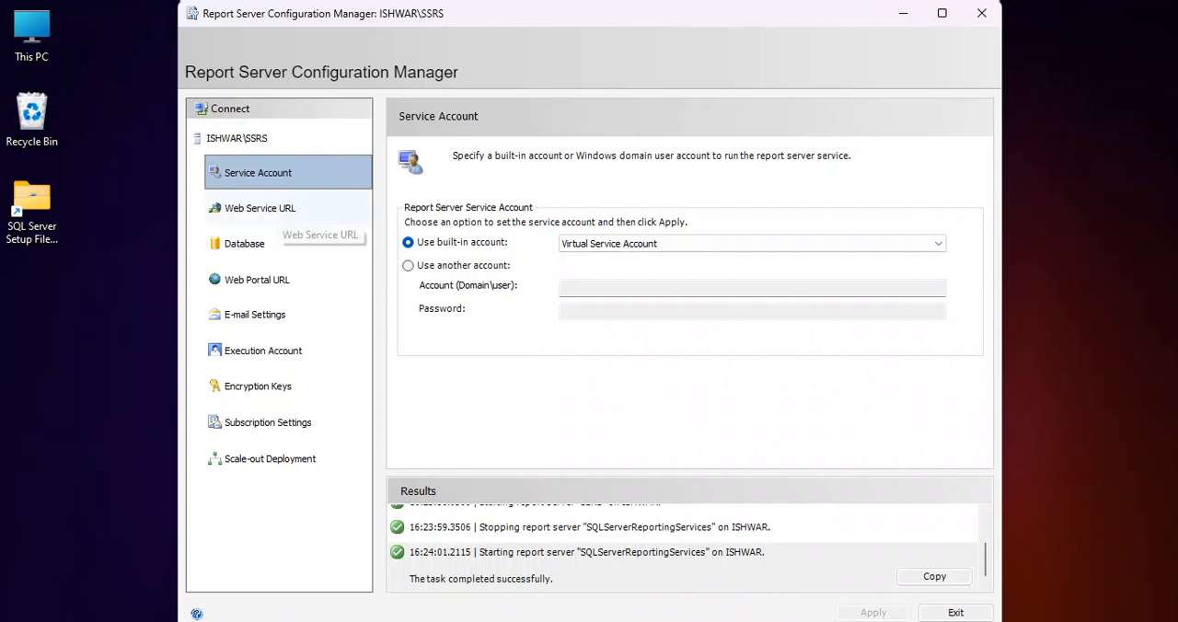
Apply the Web Service URL with virtual directory ReportServer, IP address All Assigned (Recommended), TCP port 80 and no HTTPS certificate
{"action": "left_click", "coordinate": [278, 210]}
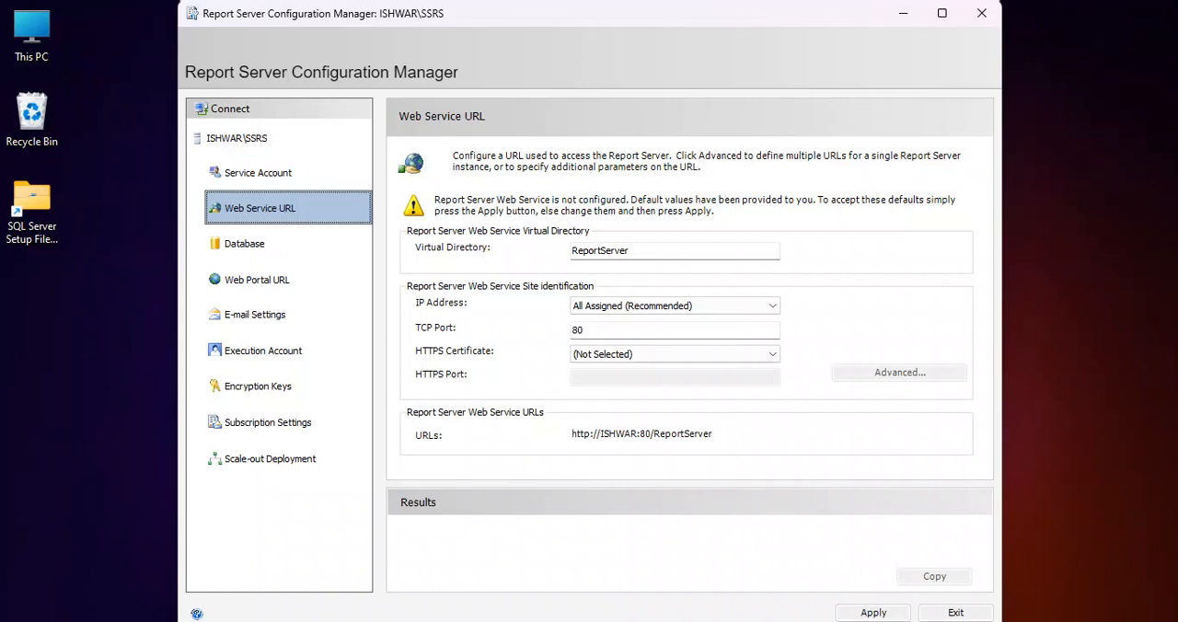
{"action": "double_click", "coordinate": [600, 250]}
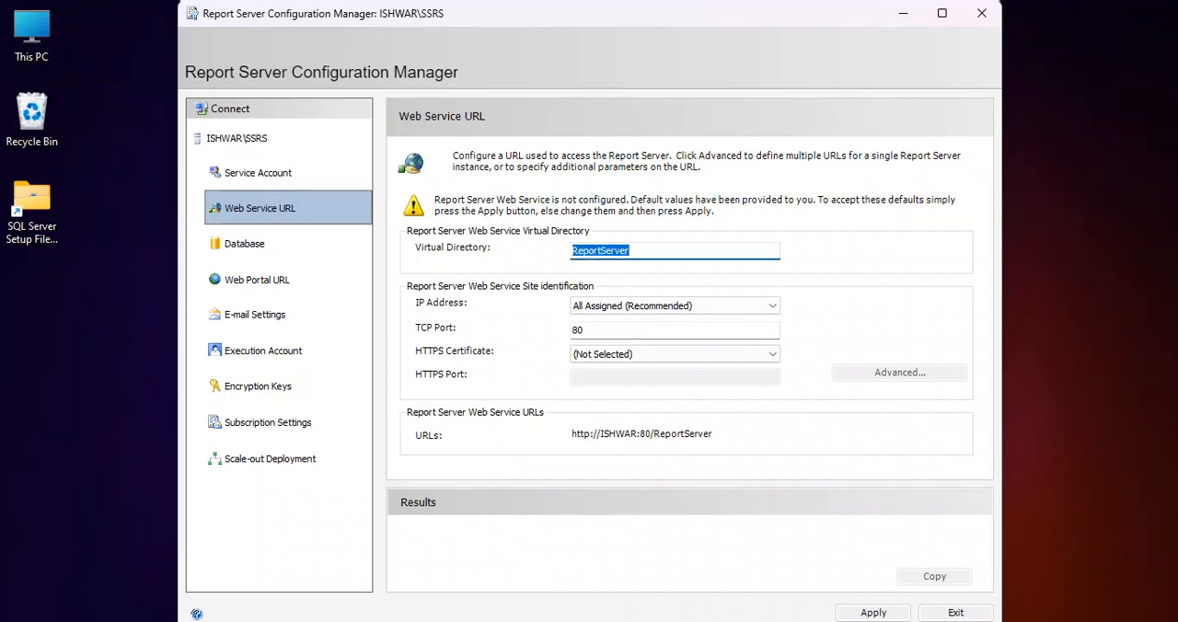
{"action": "left_click", "coordinate": [675, 306]}
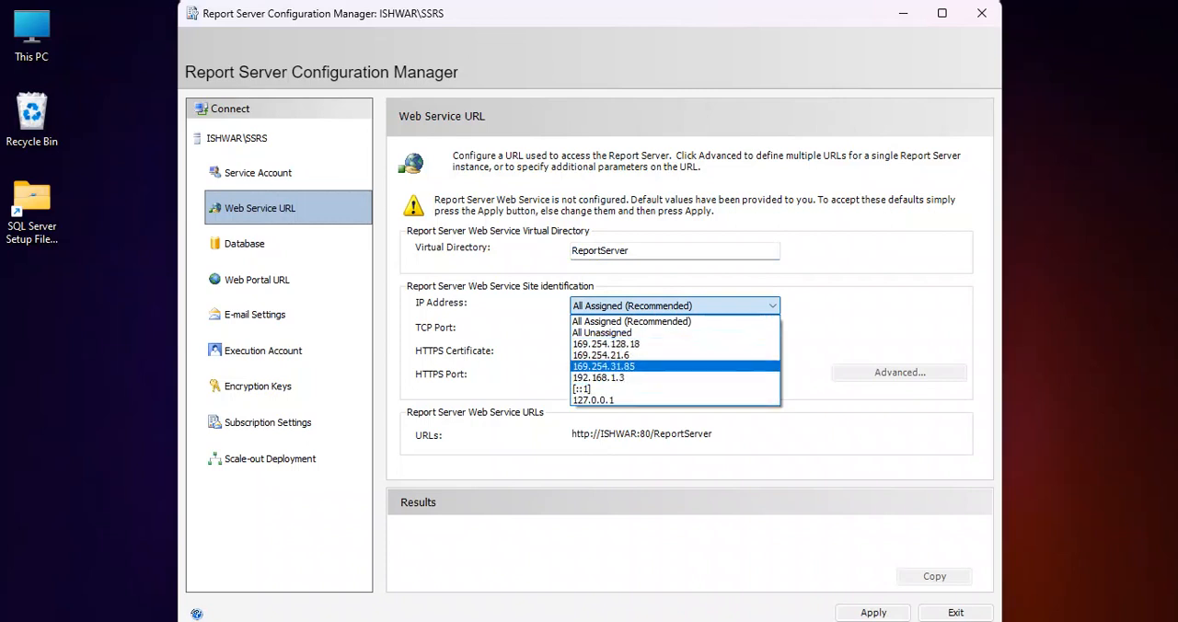
{"action": "left_click", "coordinate": [658, 321]}
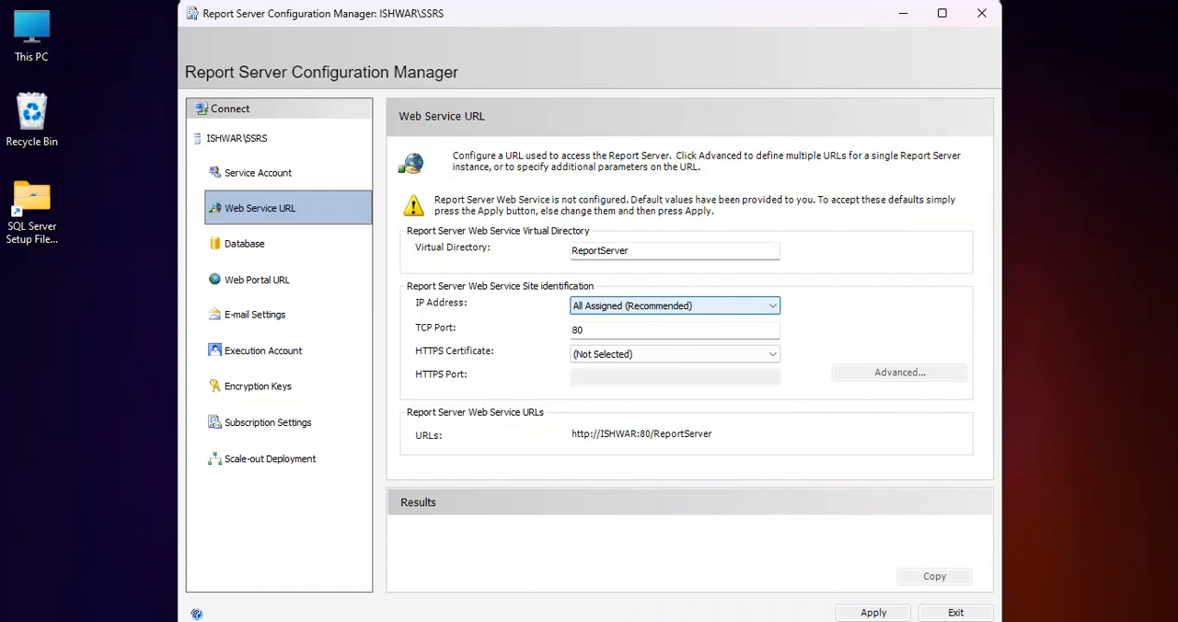
{"action": "left_click", "coordinate": [585, 330]}
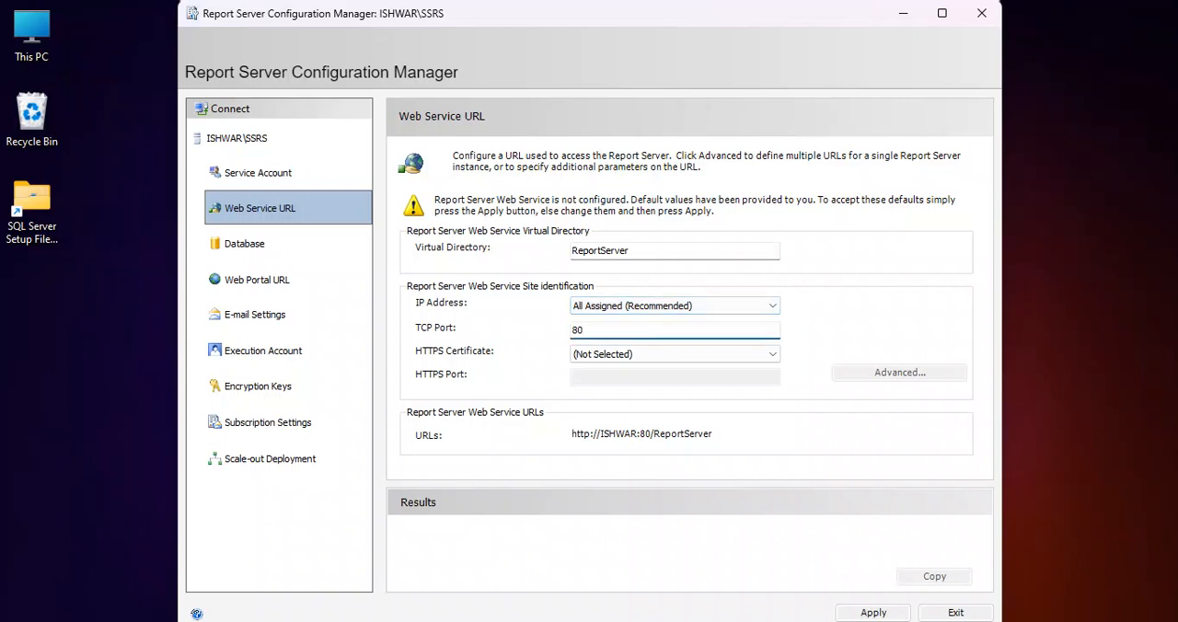
{"action": "left_click", "coordinate": [671, 354]}
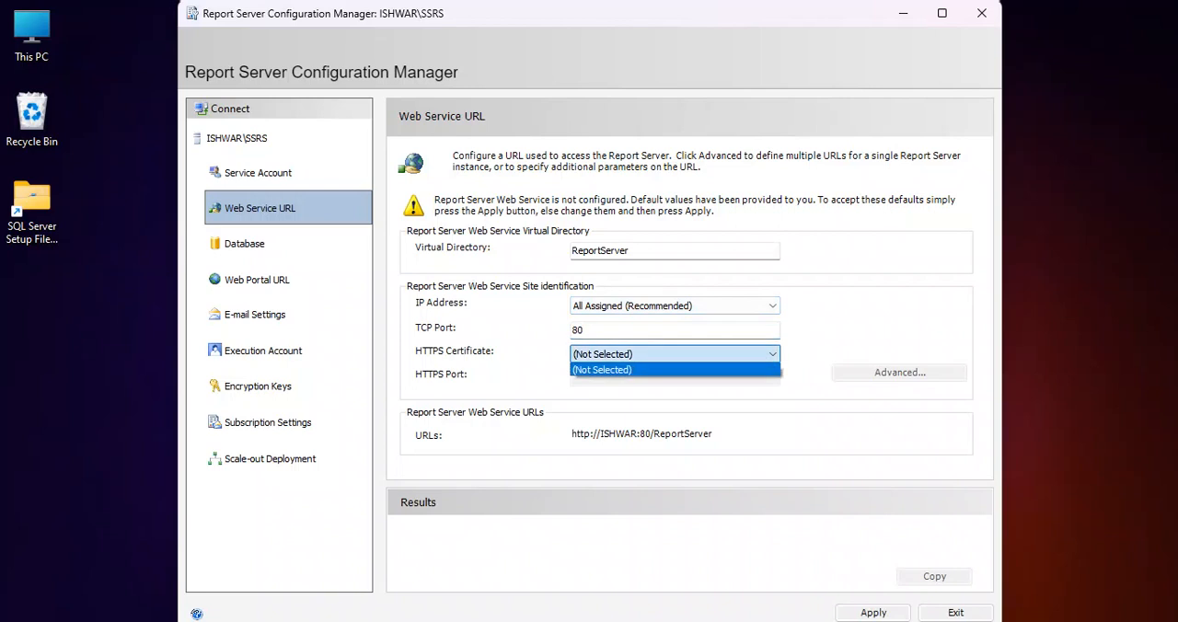
{"action": "left_click", "coordinate": [672, 369]}
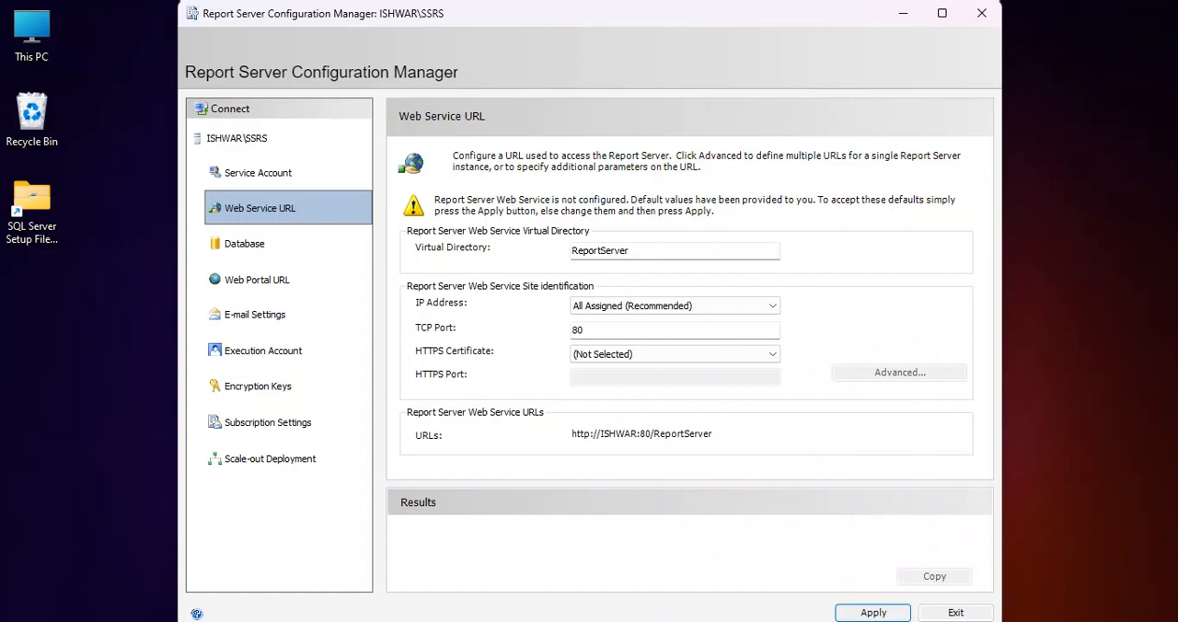
{"action": "left_click", "coordinate": [873, 611]}
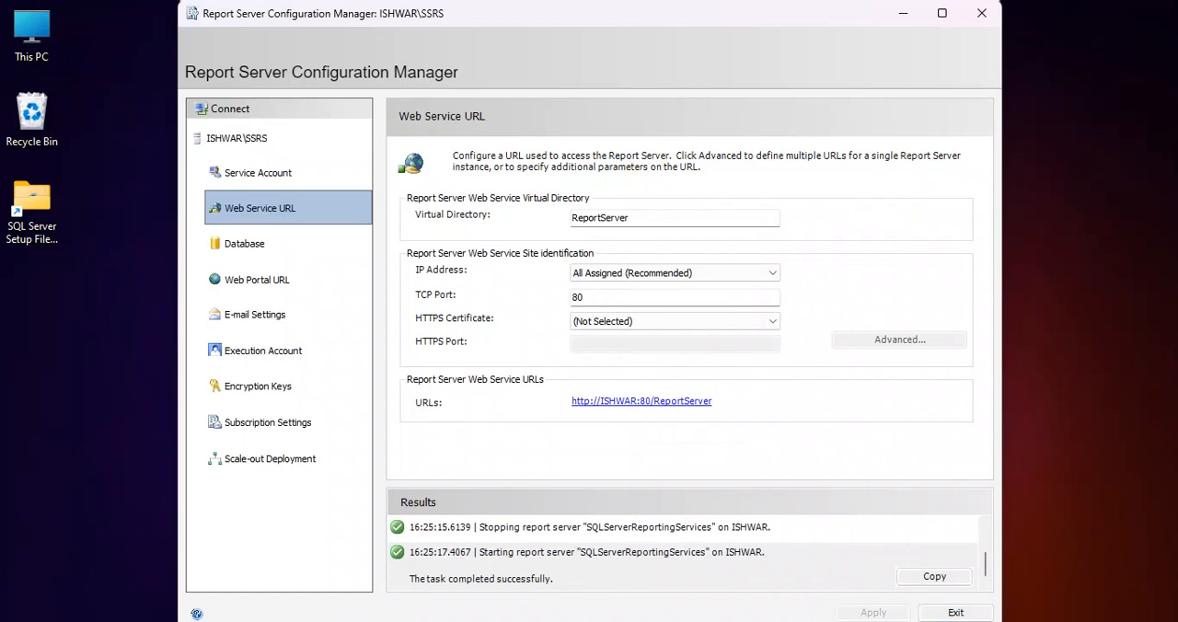
Open the ReportServer web service URL in the browser, reload it to check the response, and return to Report Server Configuration Manager
{"action": "left_click", "coordinate": [642, 401]}
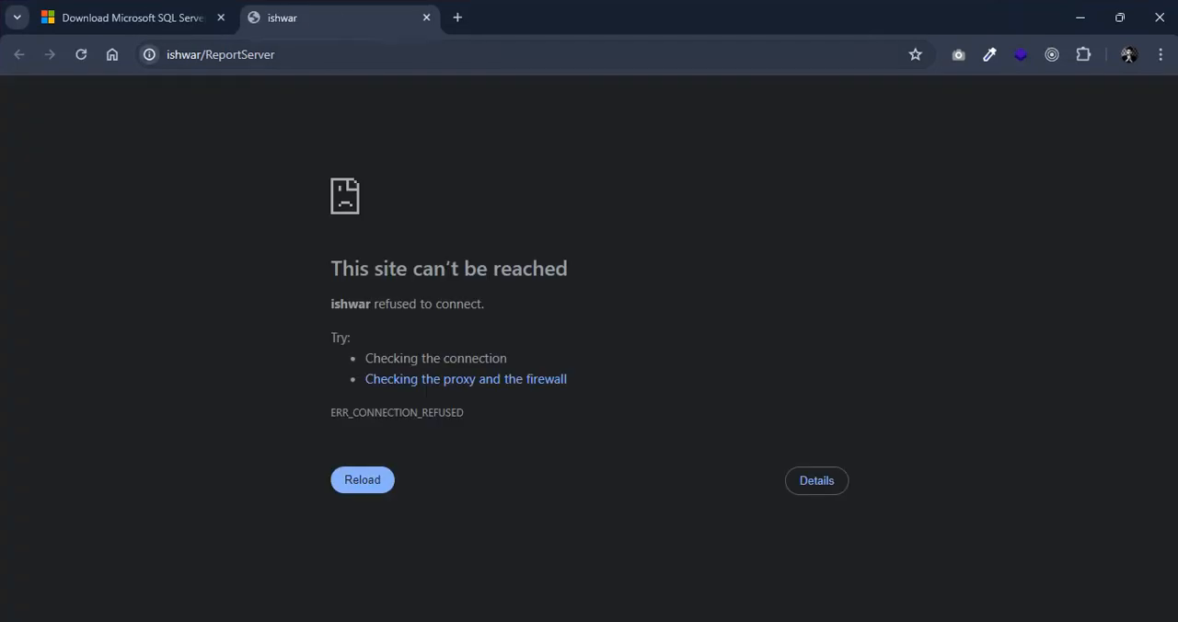
{"action": "left_click_drag", "start_coordinate": [166, 54], "coordinate": [274, 54]}
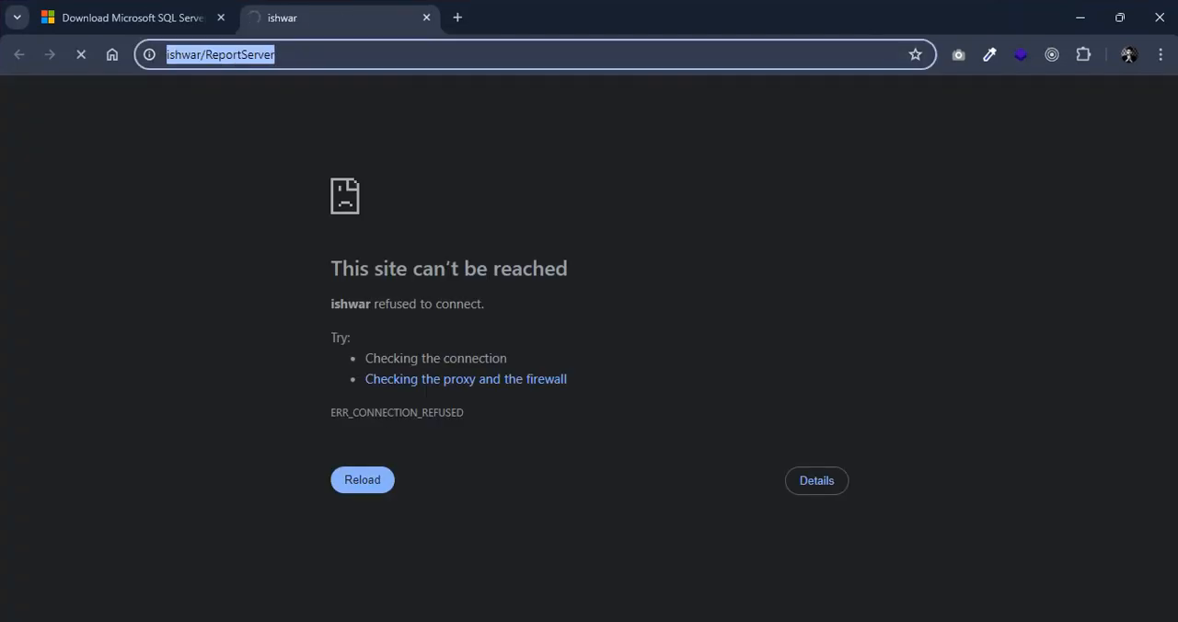
{"action": "key", "text": "Return"}
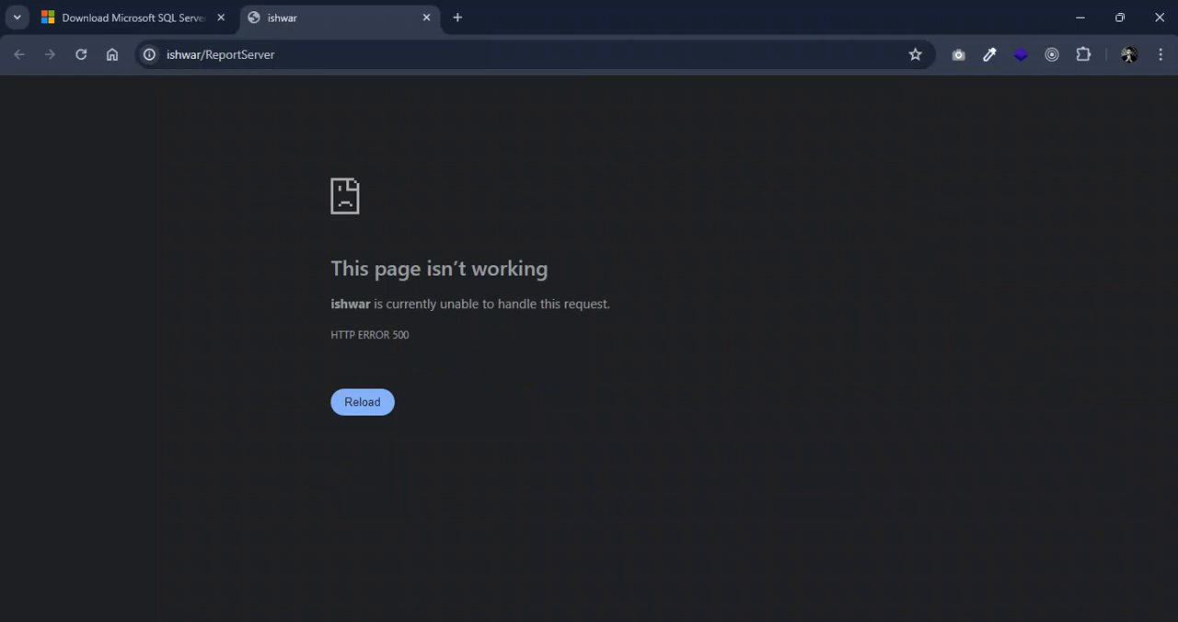
{"action": "left_click", "coordinate": [362, 402]}
{"action": "left_click", "coordinate": [133, 18]}
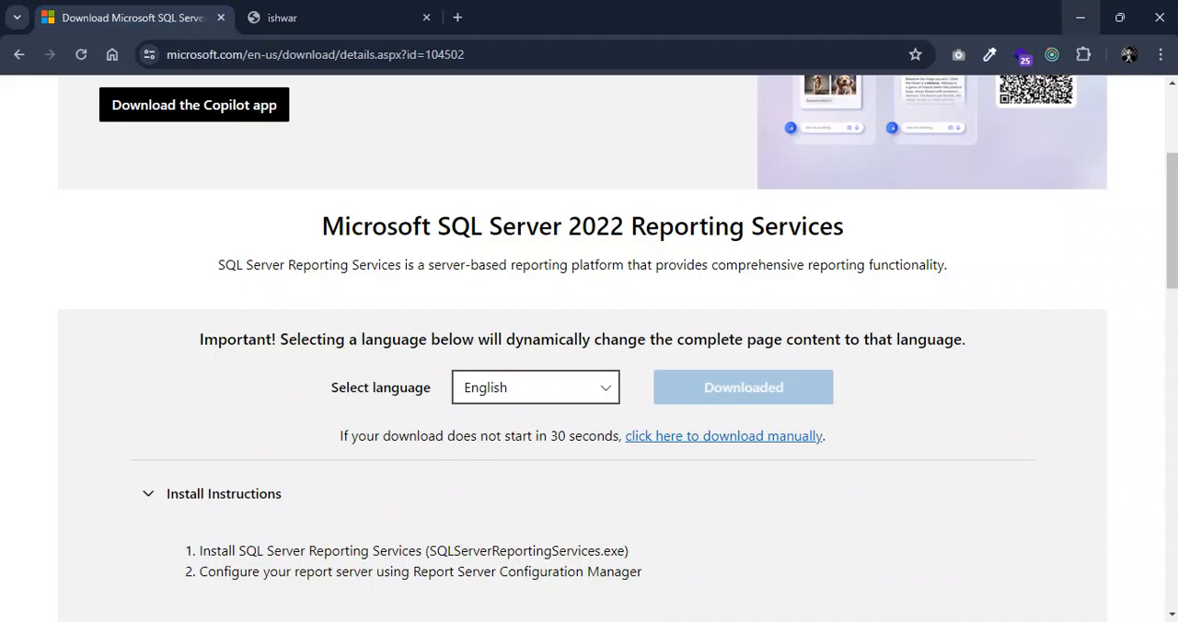
{"action": "left_click", "coordinate": [1079, 16]}
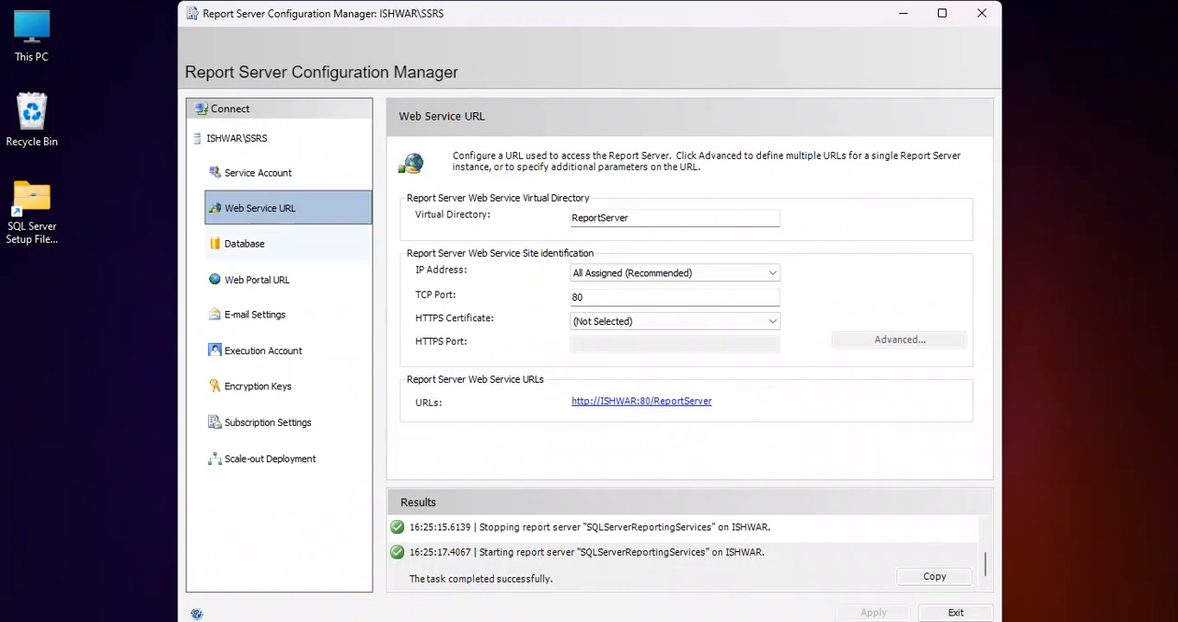
Start changing the report server database, choosing to create a new report server database, and proceed to the database server settings
{"action": "left_click", "coordinate": [245, 243]}
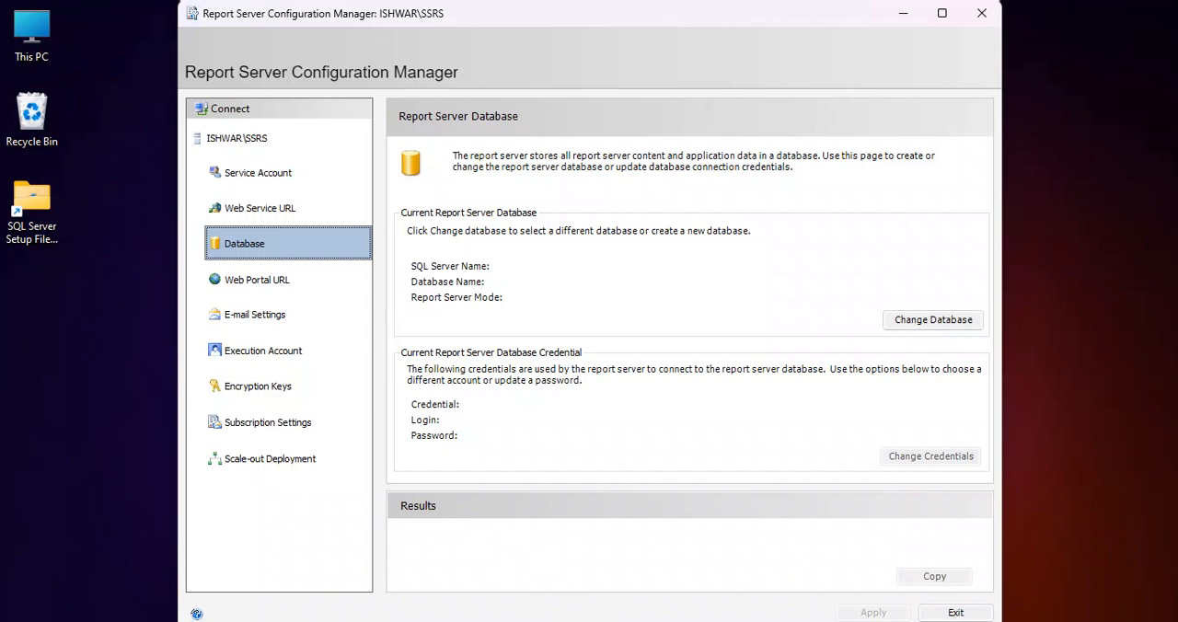
{"action": "left_click", "coordinate": [933, 319]}
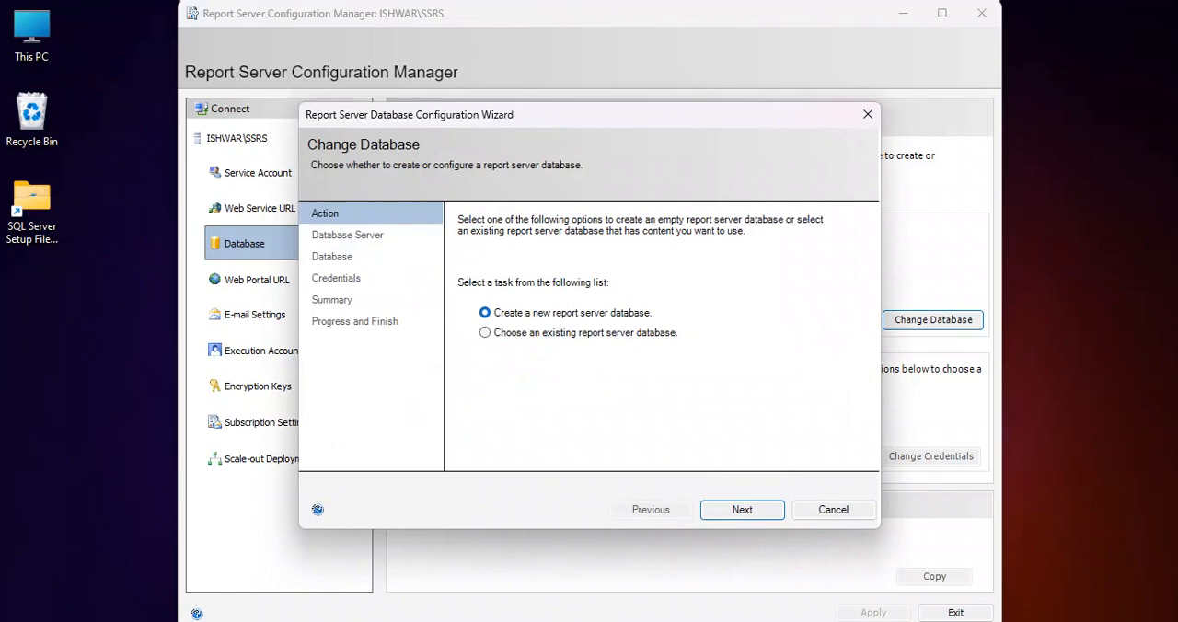
{"action": "left_click", "coordinate": [485, 332]}
{"action": "left_click", "coordinate": [485, 312]}
{"action": "key", "text": "Return"}
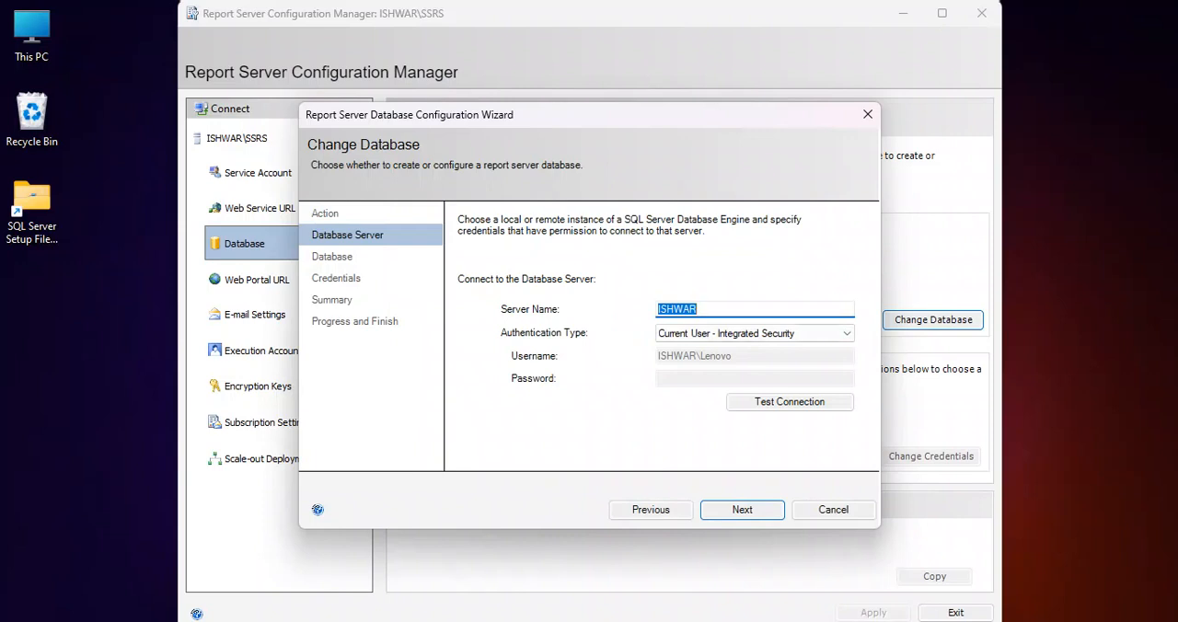
Set database server authentication to SQL Server Account with username sa and the account password, test the connection and proceed
{"action": "left_click", "coordinate": [845, 333]}
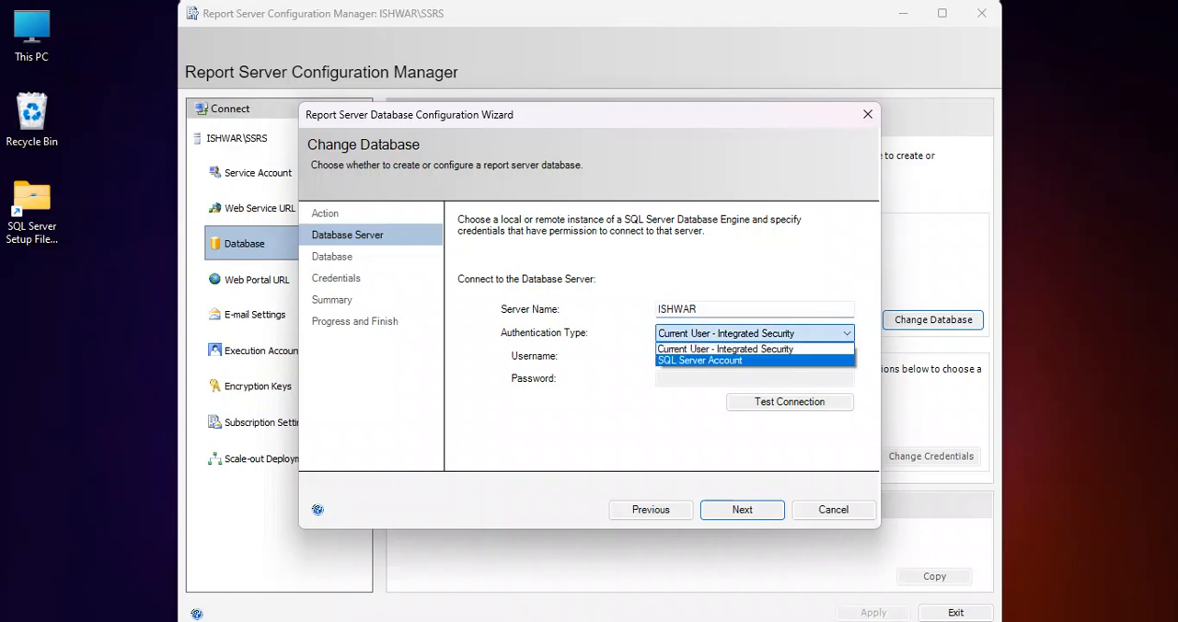
{"action": "key", "text": "Return"}
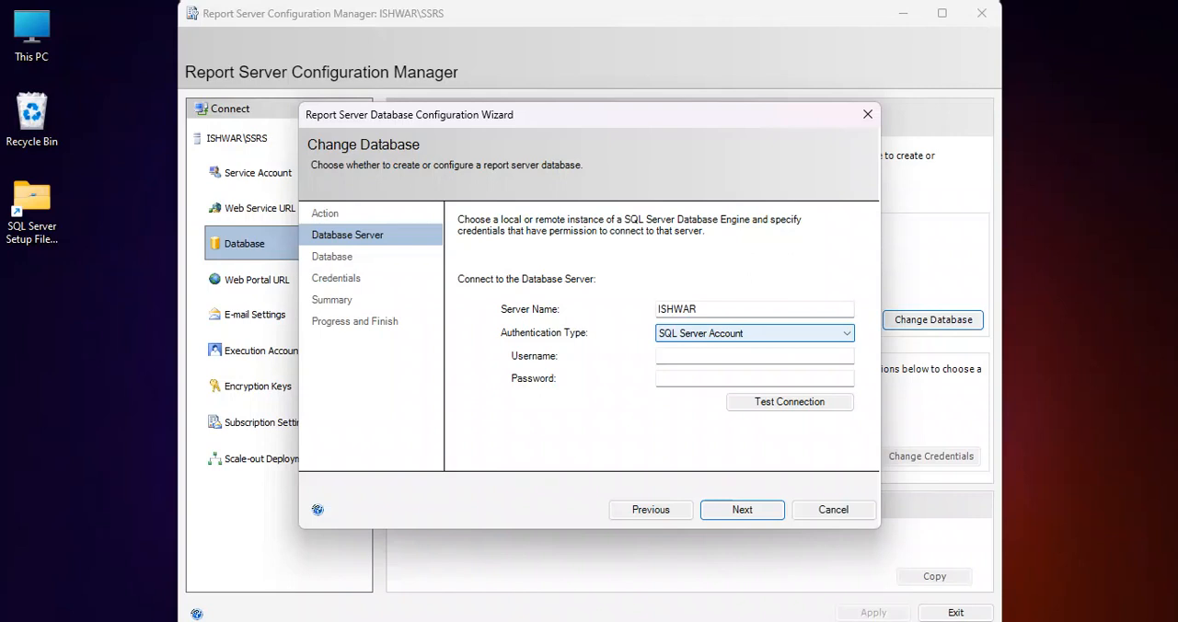
{"action": "left_click", "coordinate": [718, 356]}
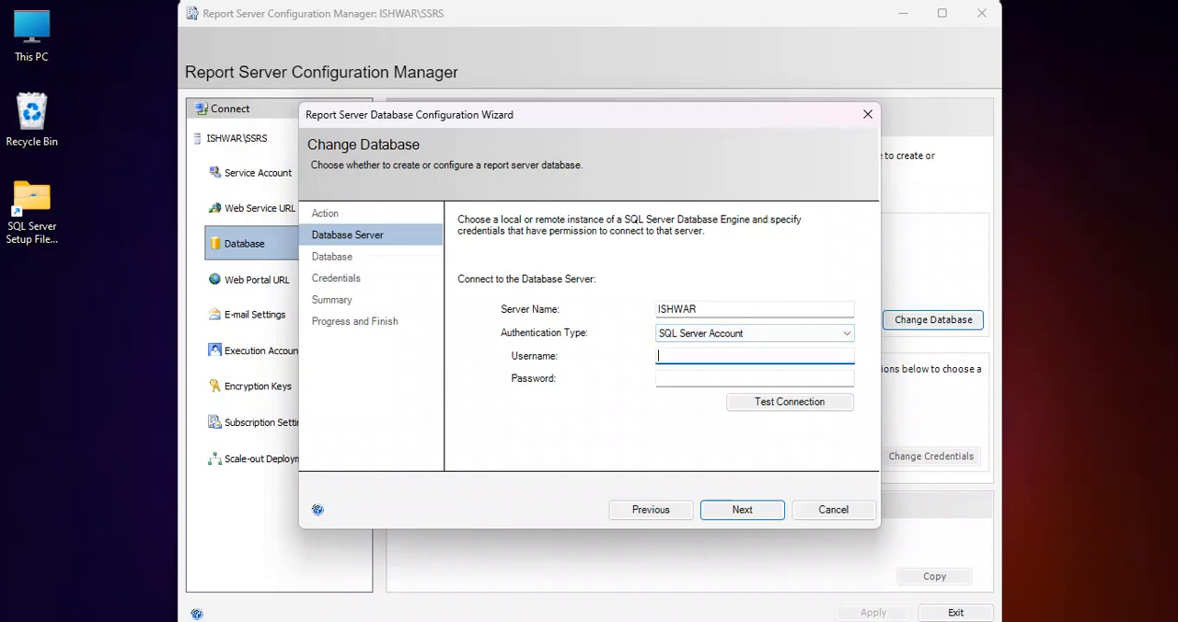
{"action": "type", "text": "sa"}
{"action": "key", "text": "Tab"}
{"action": "type", "text": "12"}
{"action": "key", "text": "BackSpace"}
{"action": "type", "text": "3●●●●●●●"}
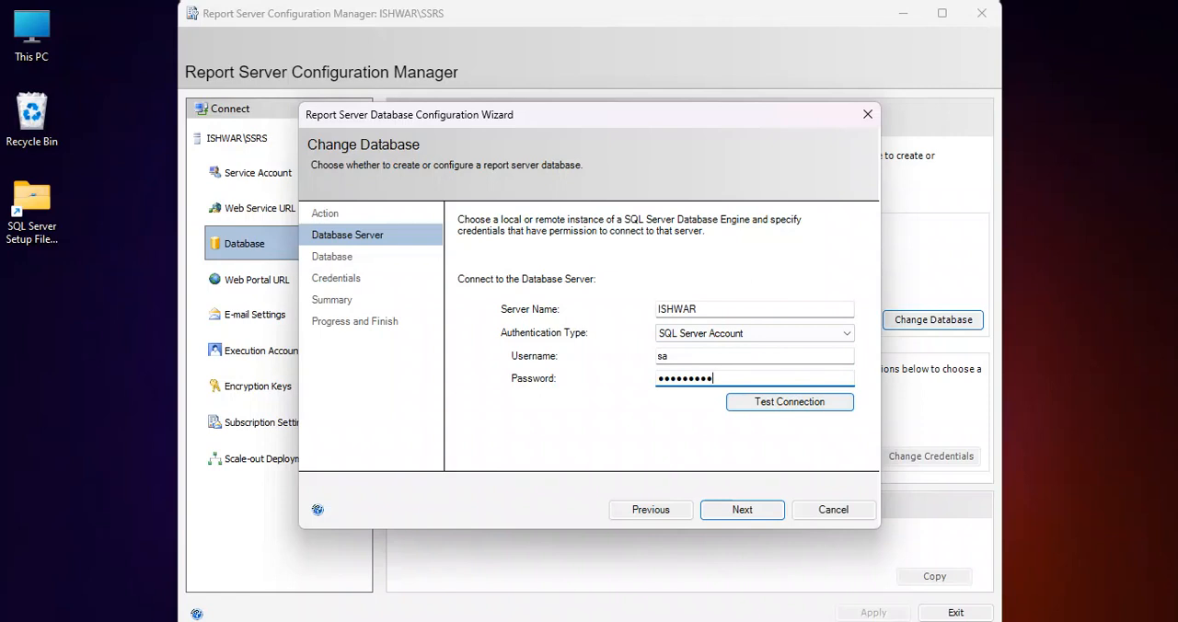
{"action": "left_click", "coordinate": [788, 401]}
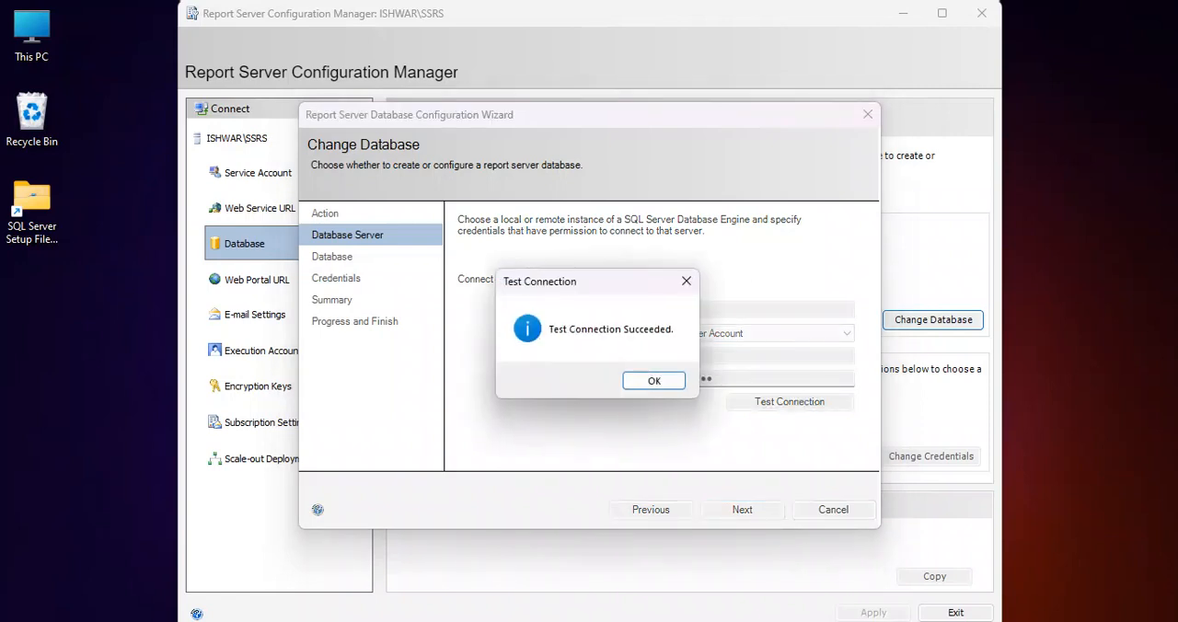
{"action": "key", "text": "Return"}
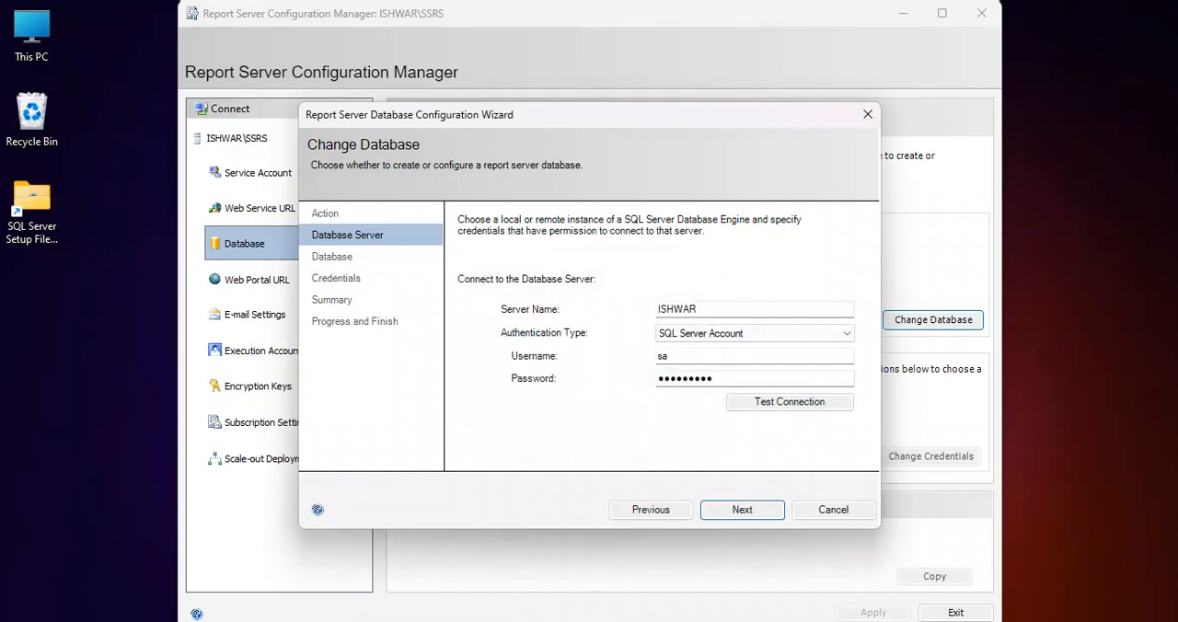
{"action": "key", "text": "Return"}
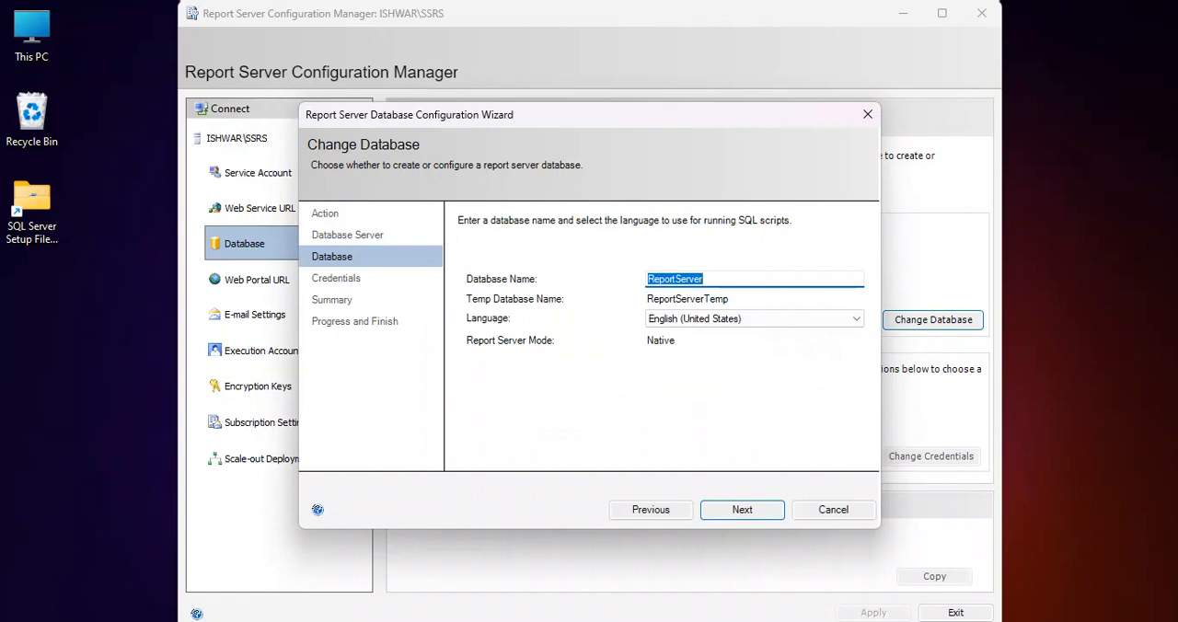
Accept ReportServer as the database name and English (United States) as the script language, and proceed to the credentials
{"action": "left_click", "coordinate": [707, 279]}
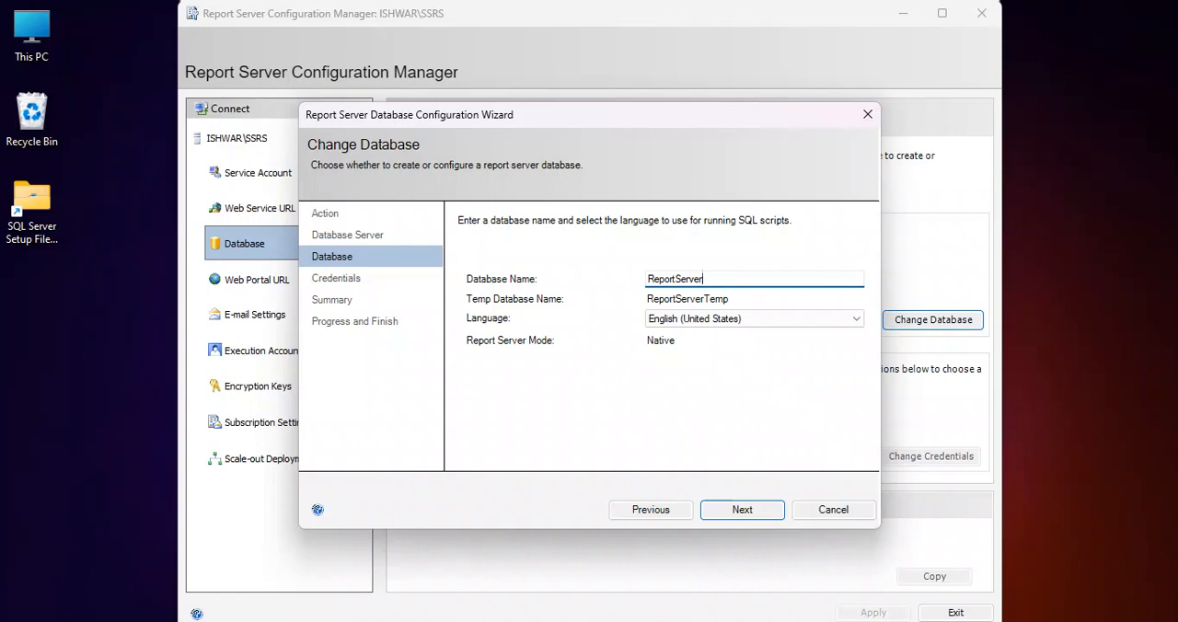
{"action": "left_click", "coordinate": [828, 318]}
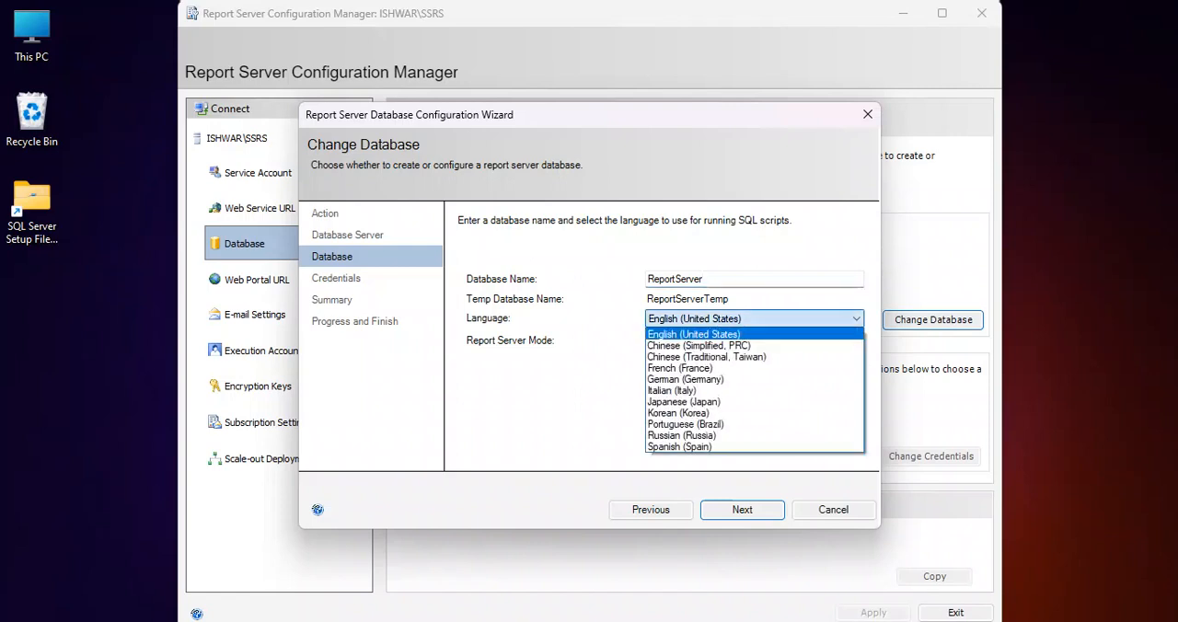
{"action": "left_click", "coordinate": [828, 319]}
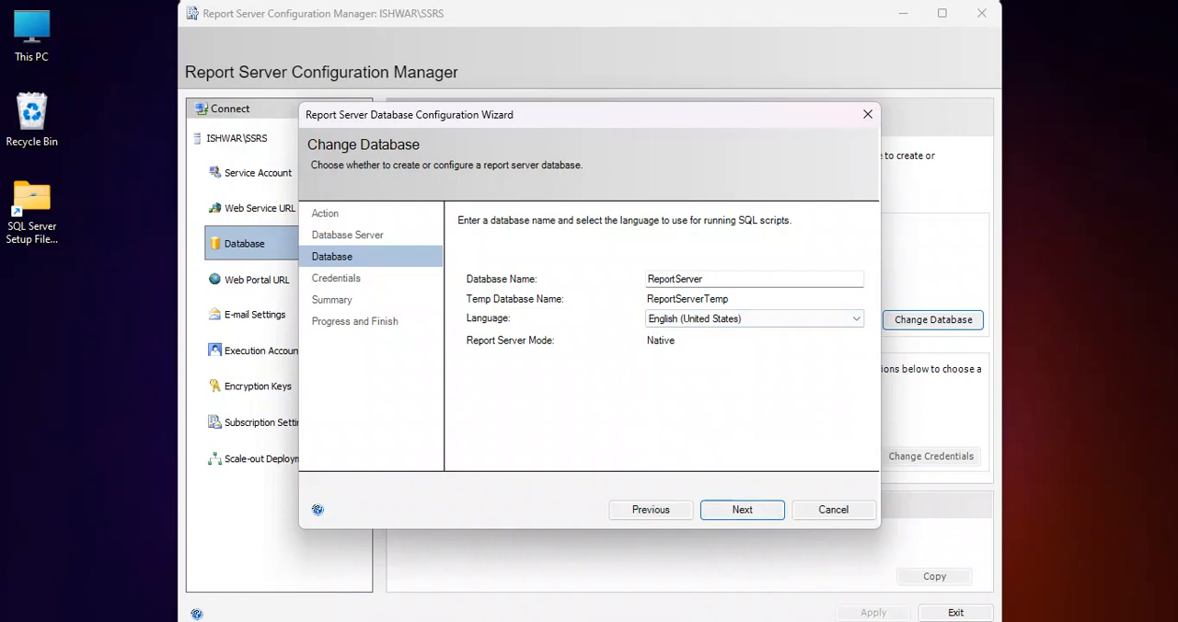
{"action": "key", "text": "Return"}
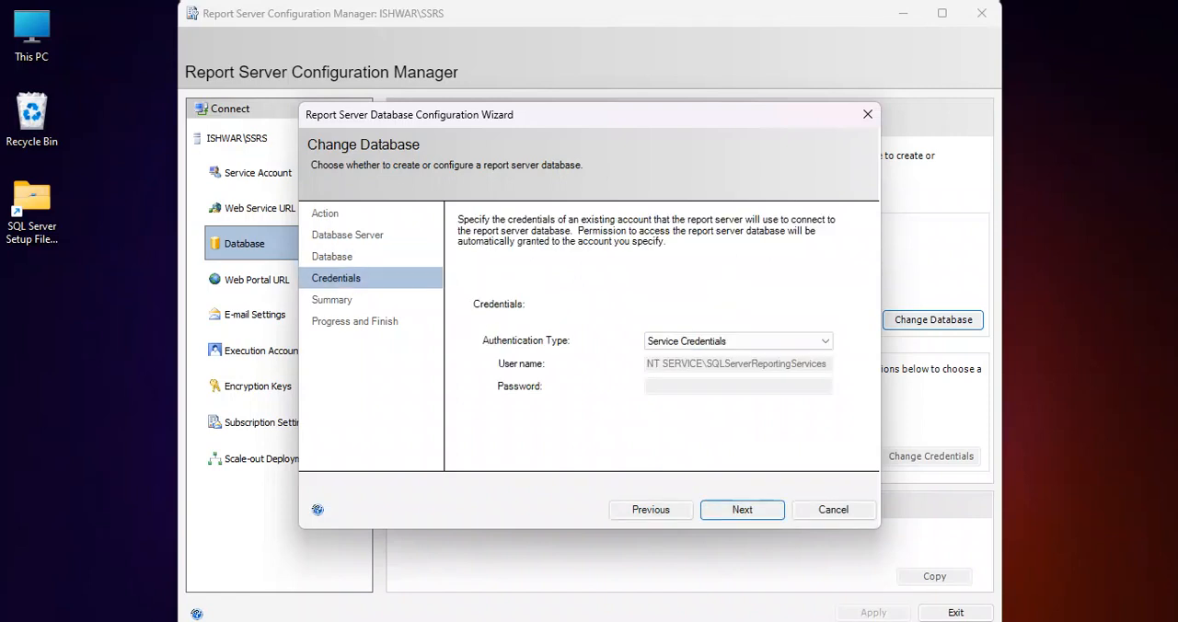
Set the connection credentials to SQL Server Credentials with username sa and the account password, accept the summary and finish the database wizard
{"action": "left_click", "coordinate": [824, 342]}
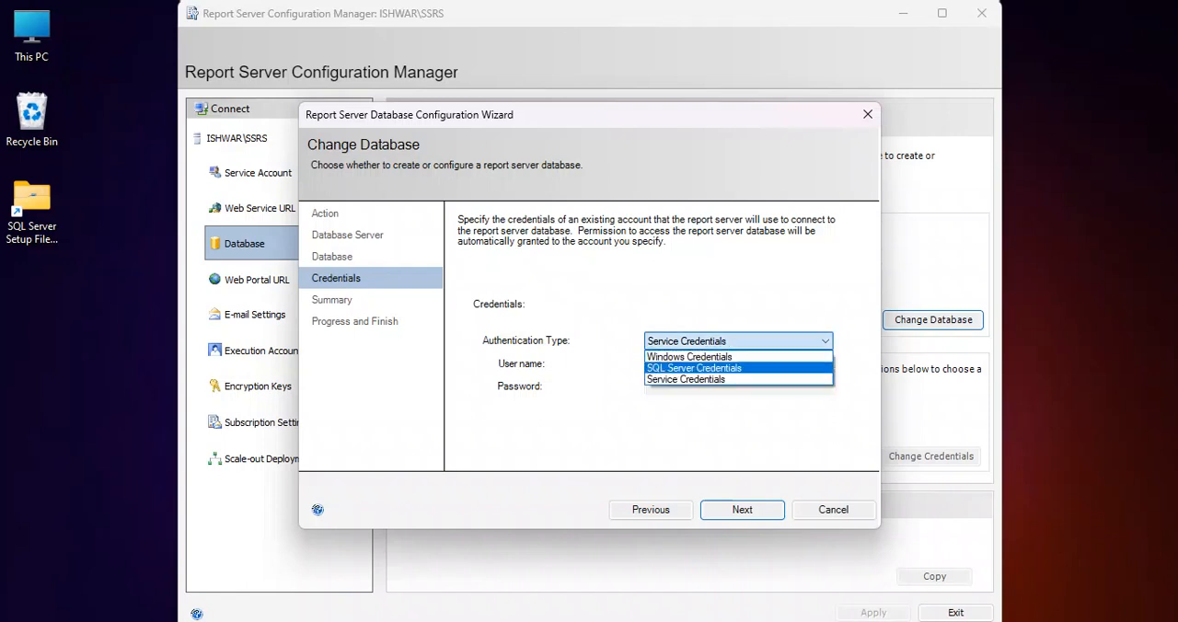
{"action": "left_click", "coordinate": [694, 368]}
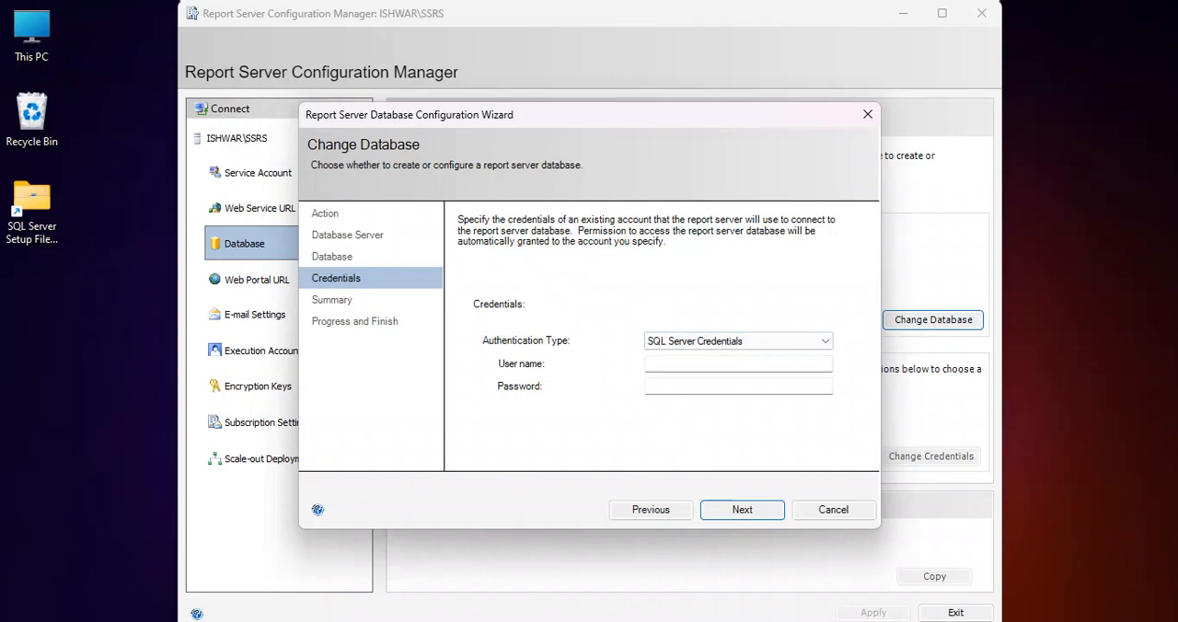
{"action": "left_click", "coordinate": [699, 364]}
{"action": "type", "text": "sa"}
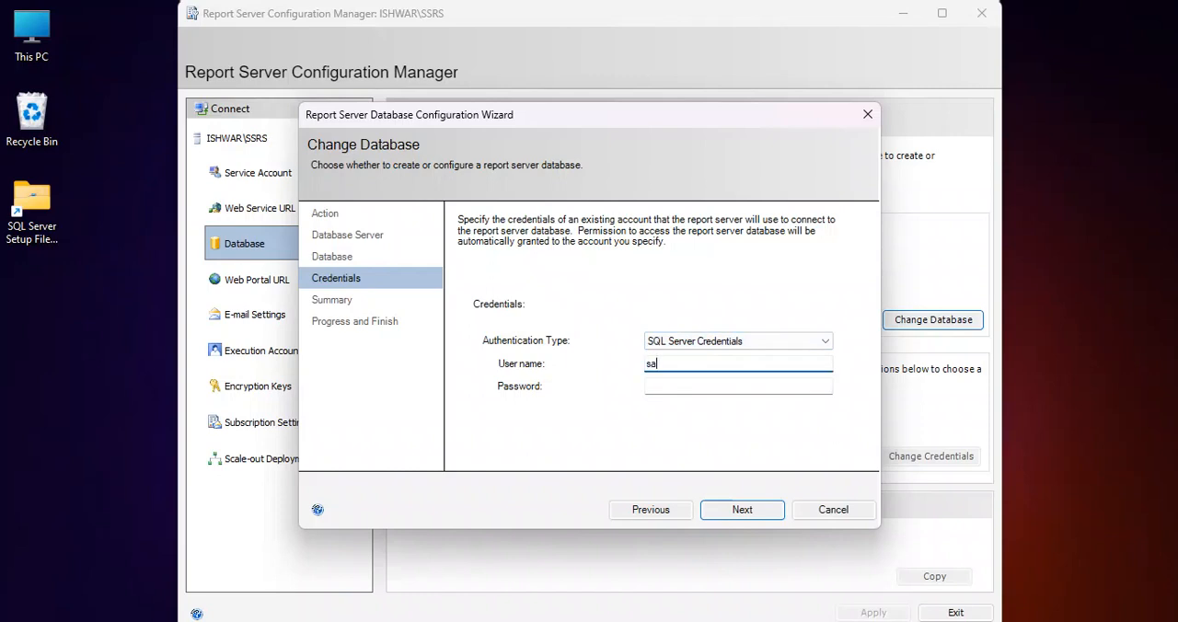
{"action": "key", "text": "Tab"}
{"action": "type", "text": "********"}
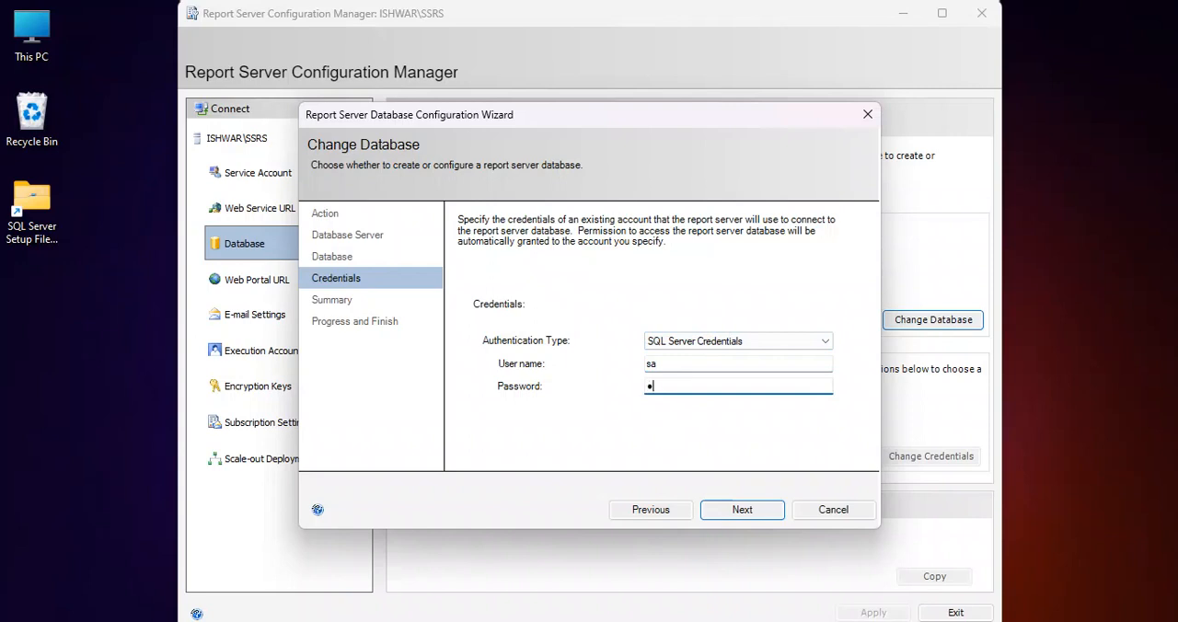
{"action": "type", "text": "*"}
{"action": "key", "text": "Return"}
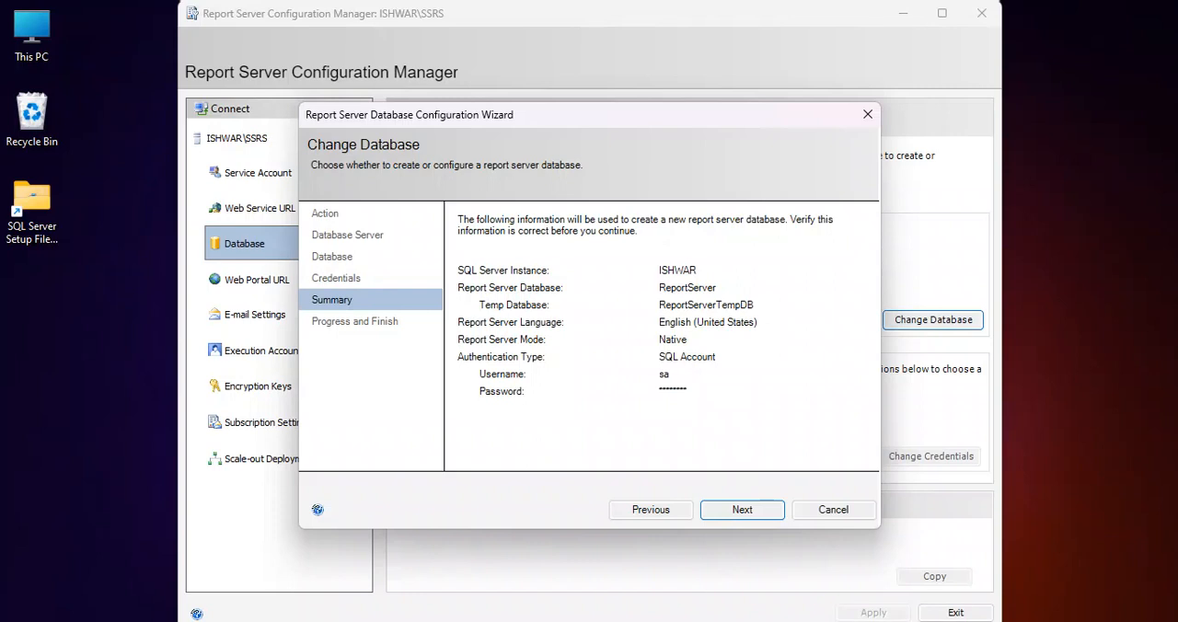
{"action": "key", "text": "Return"}
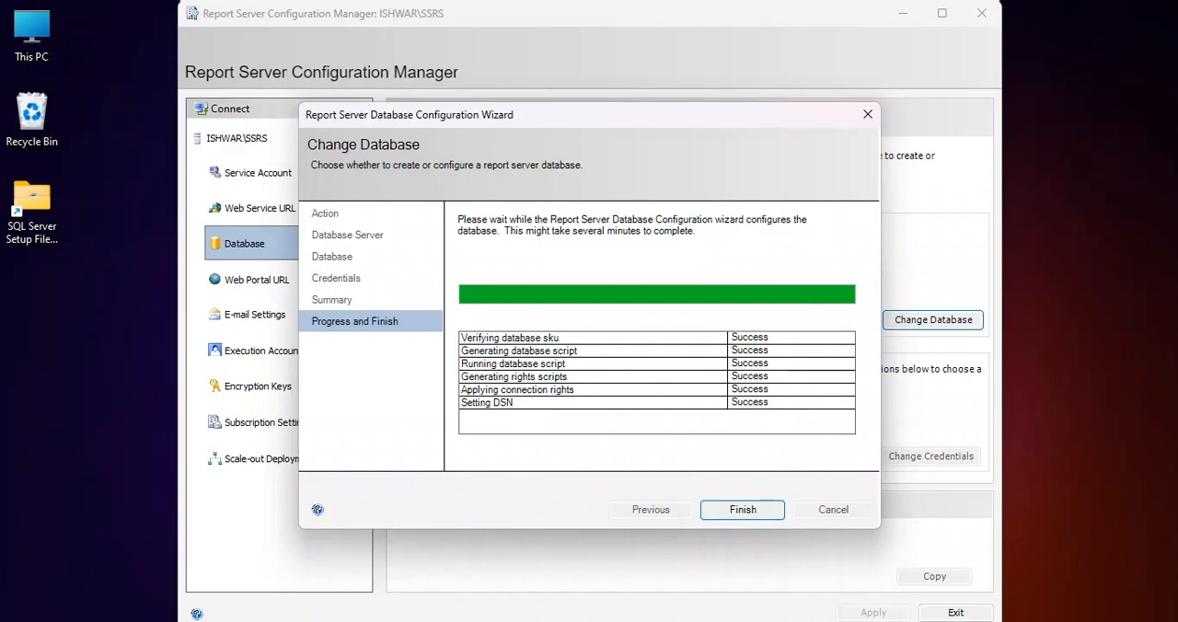
{"action": "left_click", "coordinate": [742, 509]}
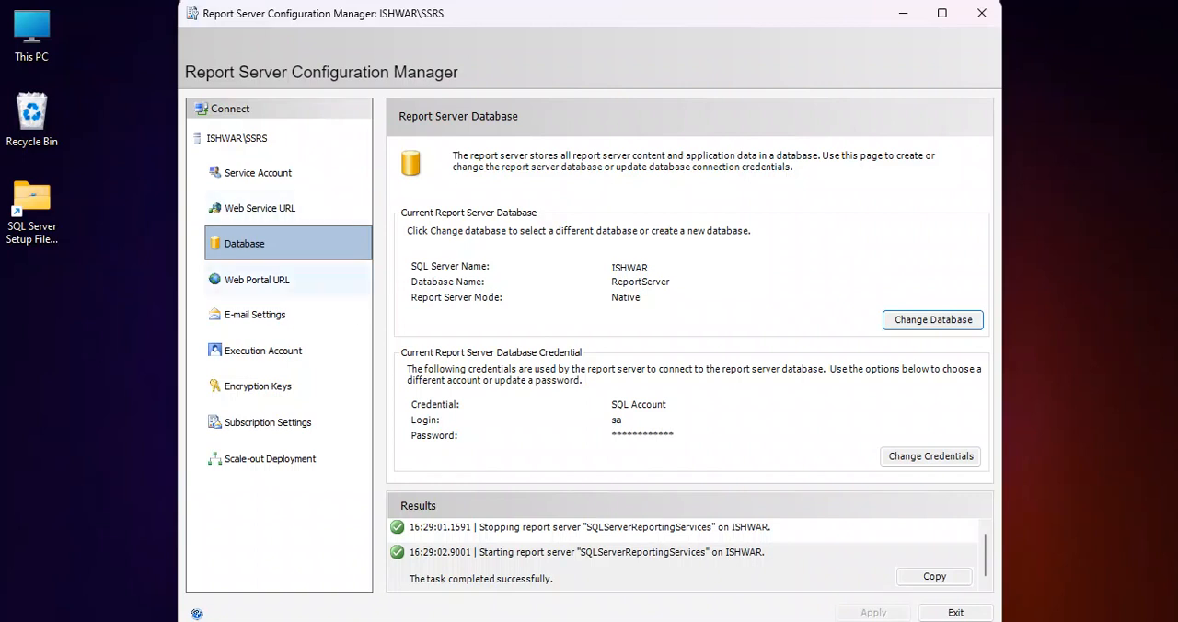
Configure the Web Portal URL with the virtual directory Reports and apply it
{"action": "left_click", "coordinate": [258, 280]}
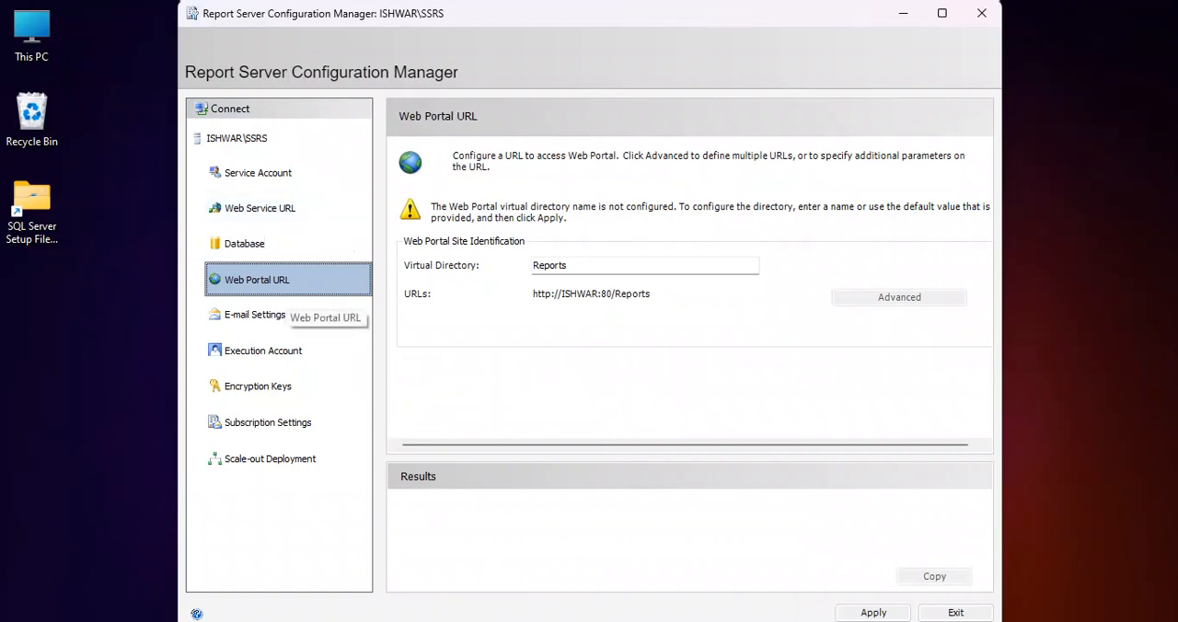
{"action": "left_click", "coordinate": [568, 265]}
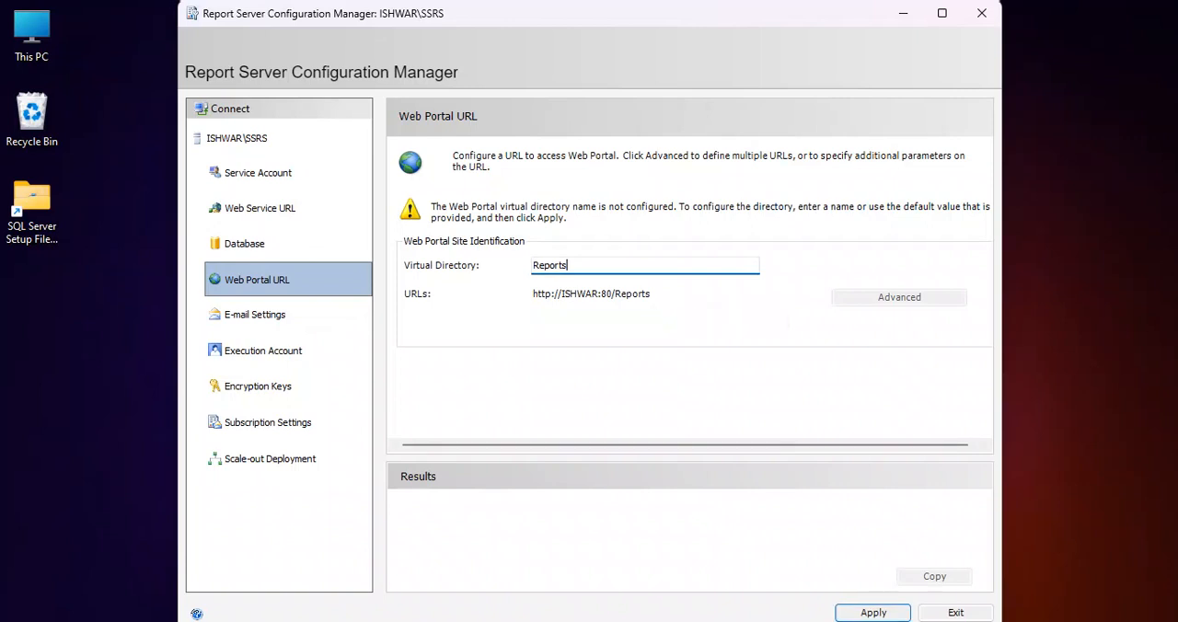
{"action": "left_click", "coordinate": [873, 612]}
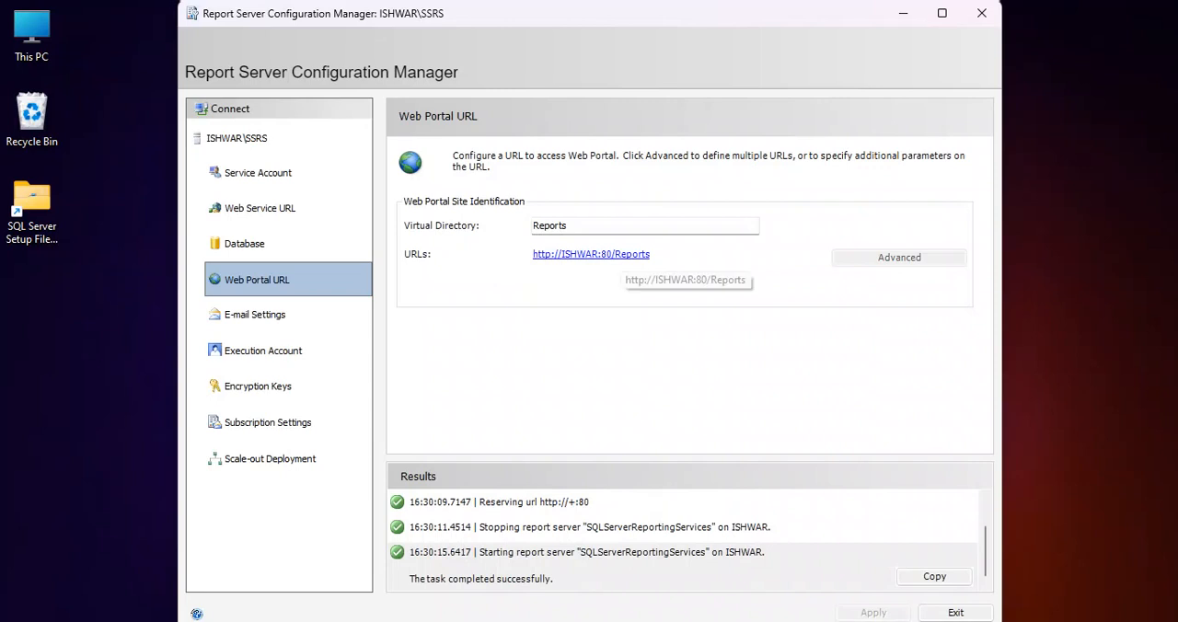
Check the Reports web portal URL in the browser, close the Reports and ReportServer pages, and return to Report Server Configuration Manager
{"action": "left_click", "coordinate": [621, 255]}
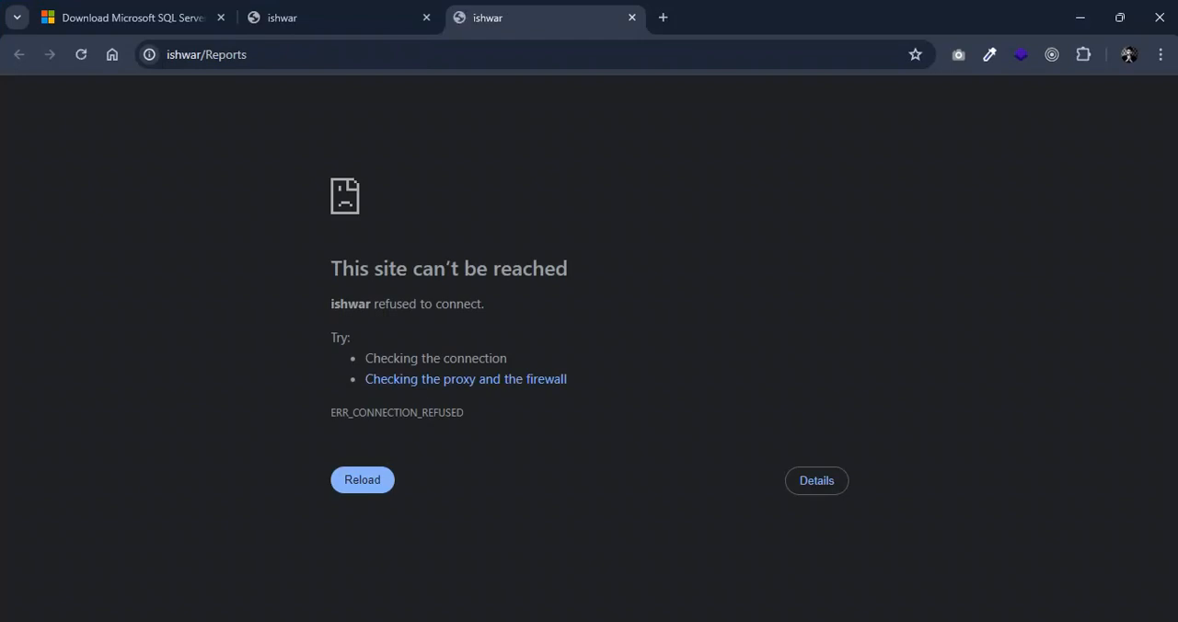
{"action": "left_click", "coordinate": [331, 18]}
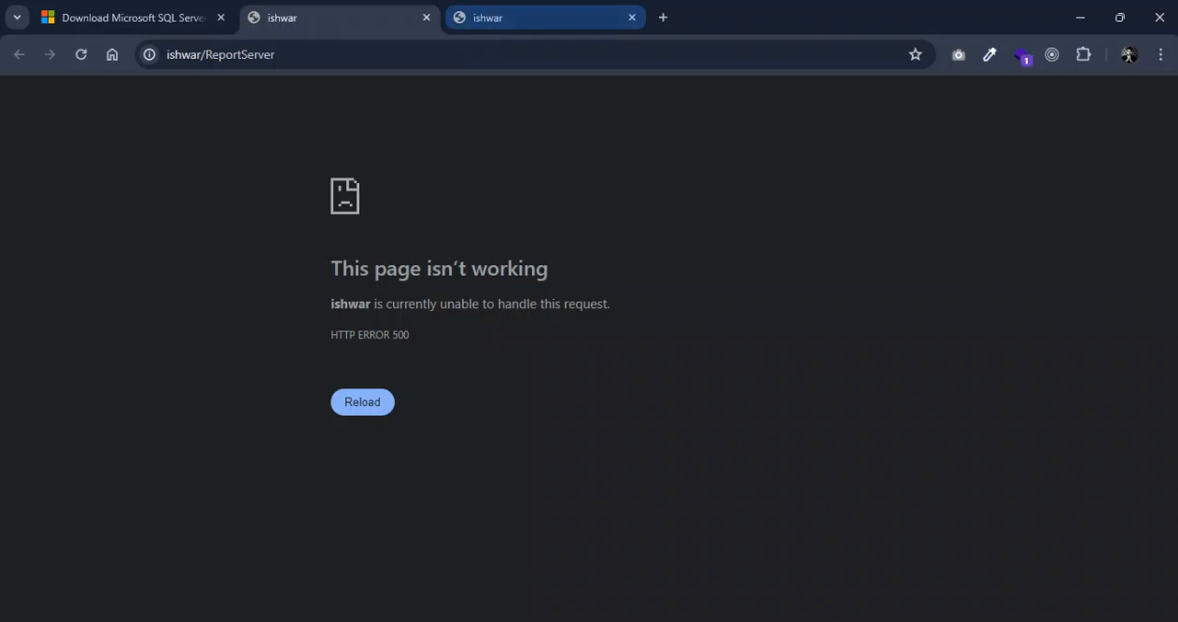
{"action": "left_click", "coordinate": [426, 18]}
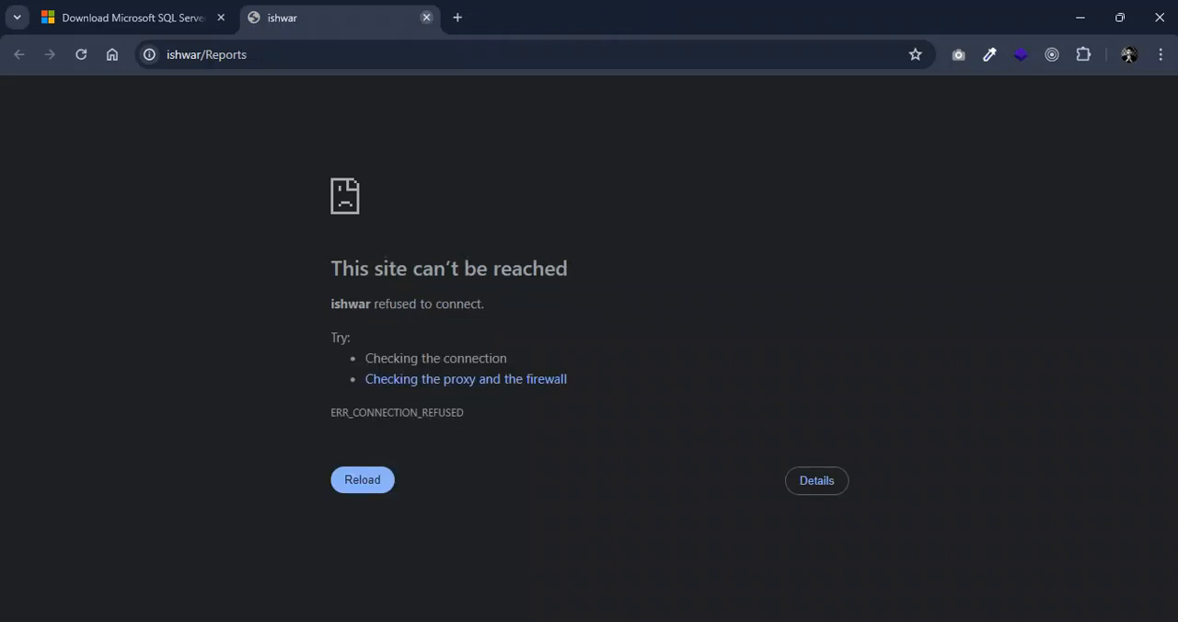
{"action": "left_click", "coordinate": [426, 18]}
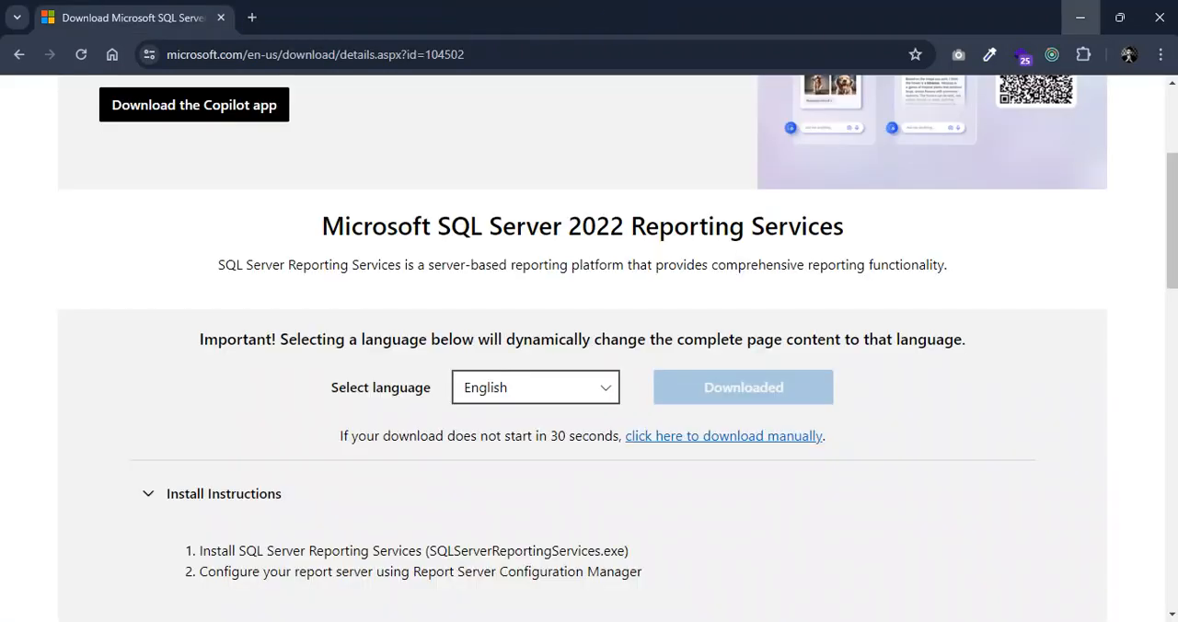
{"action": "left_click", "coordinate": [1080, 18]}
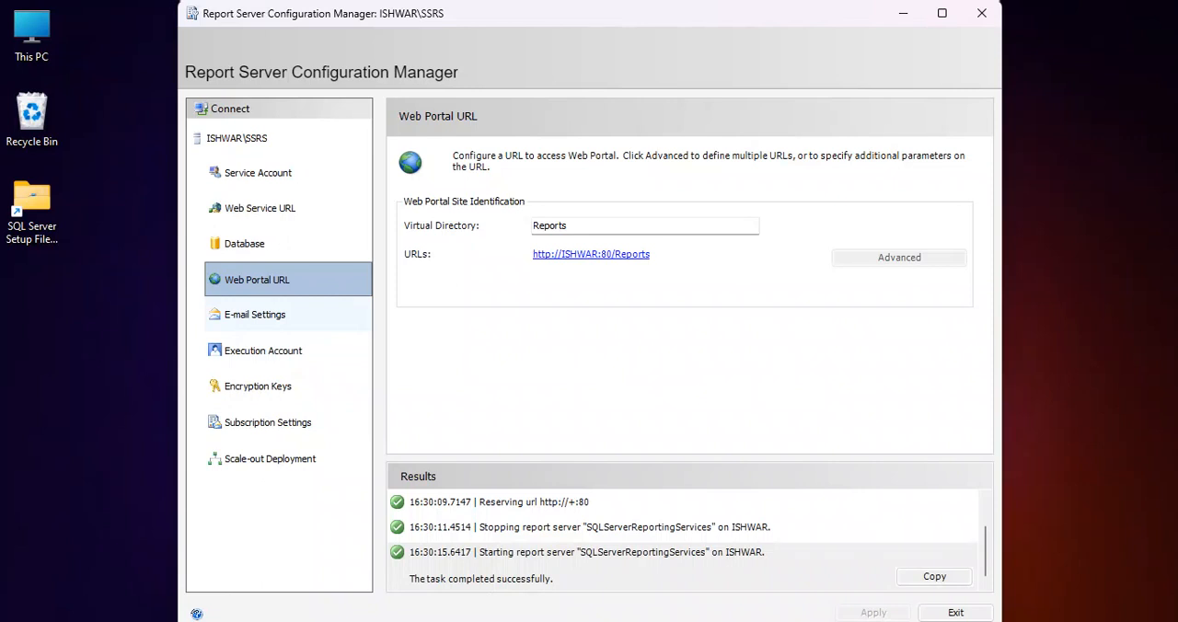
Review the E-mail Settings, Execution Account, Encryption Keys, Subscription Settings and Scale-out Deployment pages, and exit the configuration manager
{"action": "left_click", "coordinate": [267, 315]}
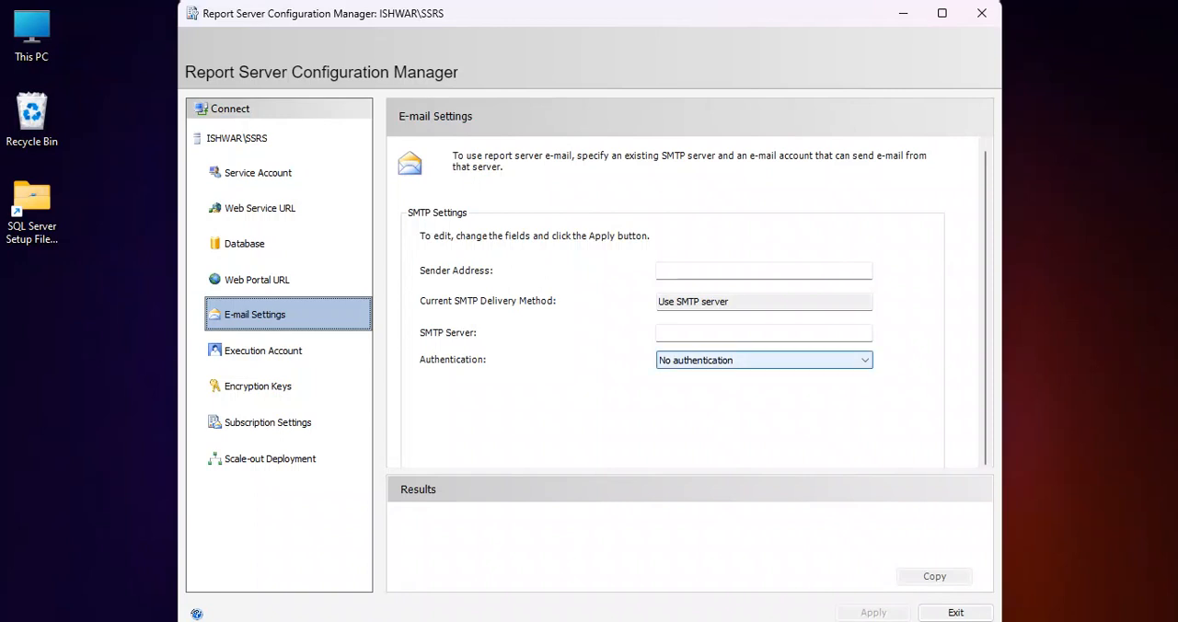
{"action": "left_click", "coordinate": [763, 270]}
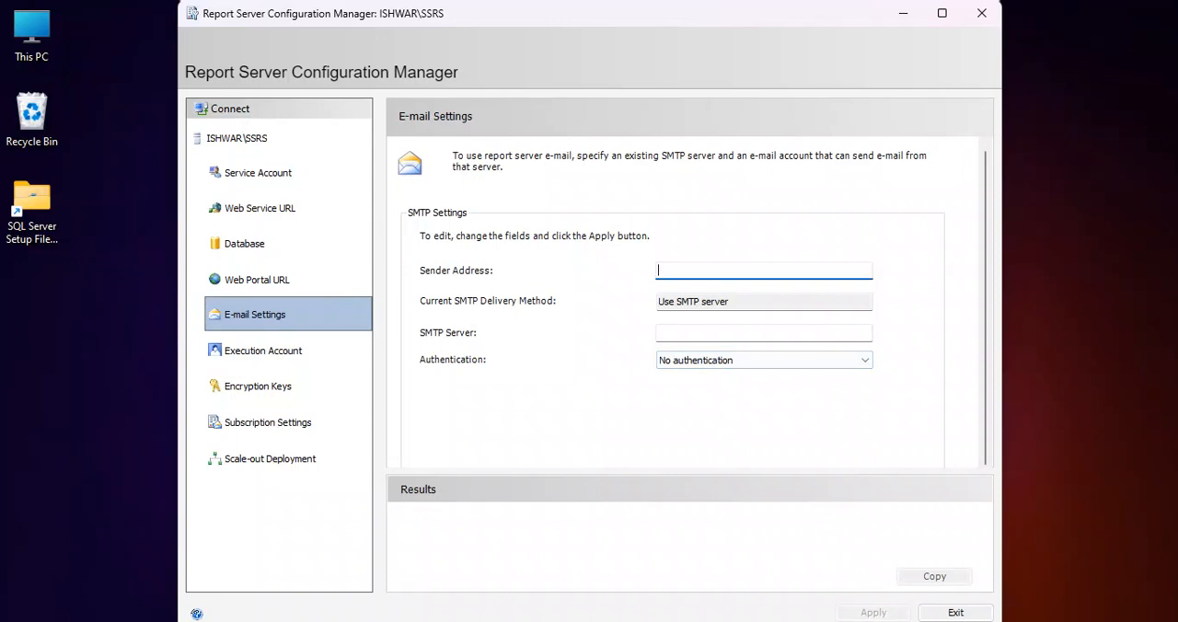
{"action": "left_click", "coordinate": [764, 359]}
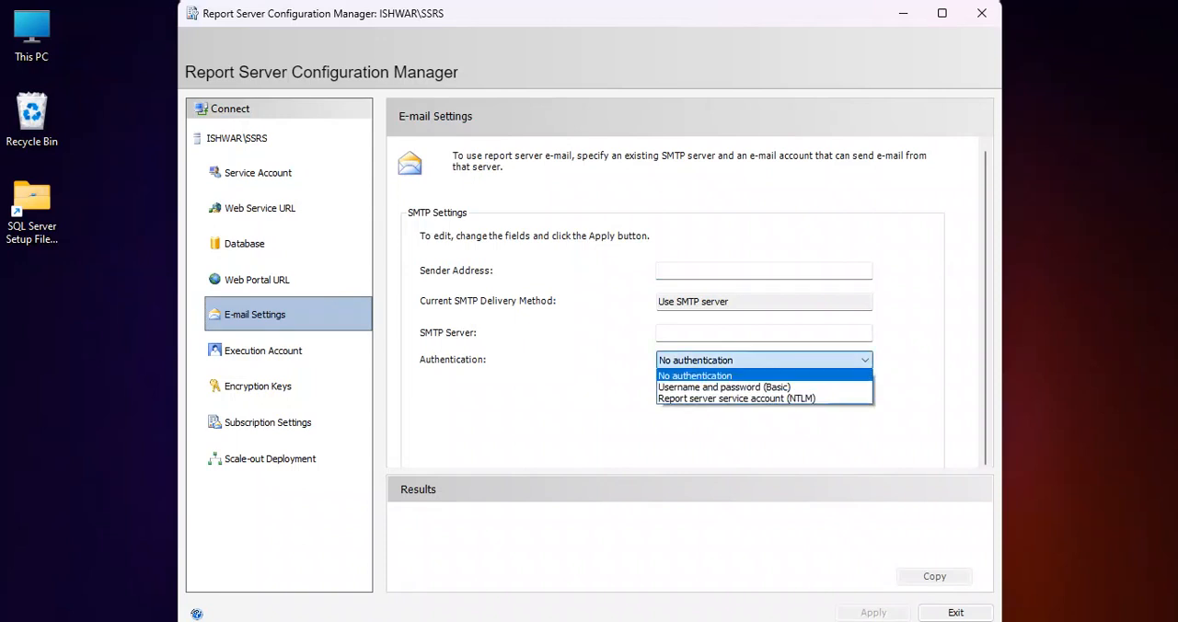
{"action": "left_click", "coordinate": [263, 351]}
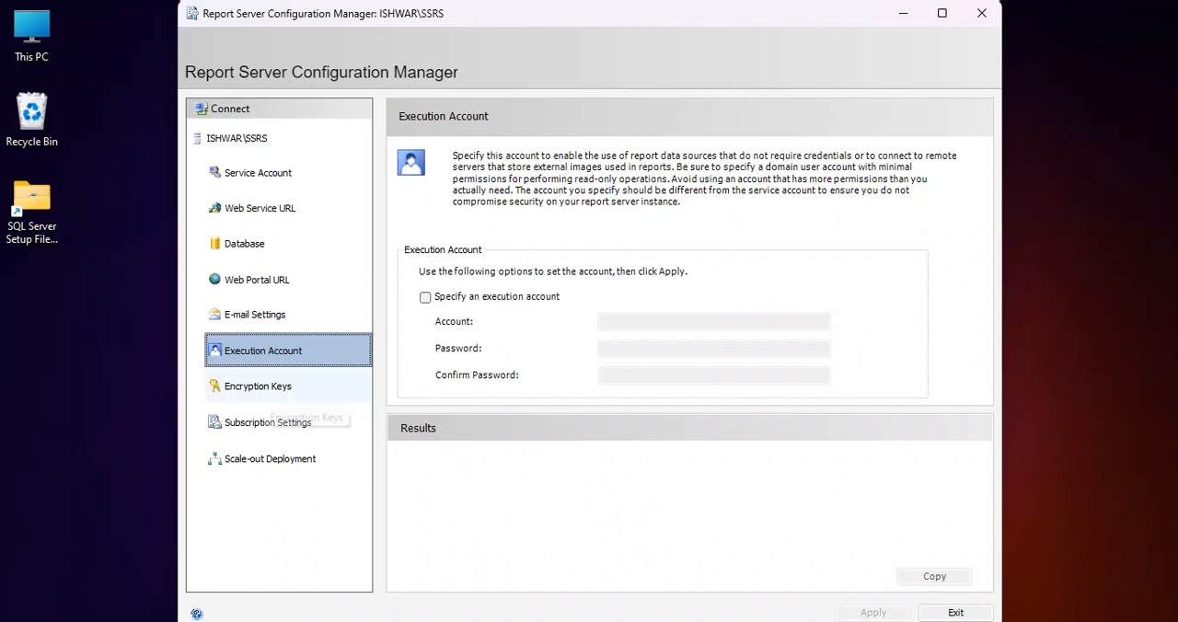
{"action": "left_click", "coordinate": [258, 387]}
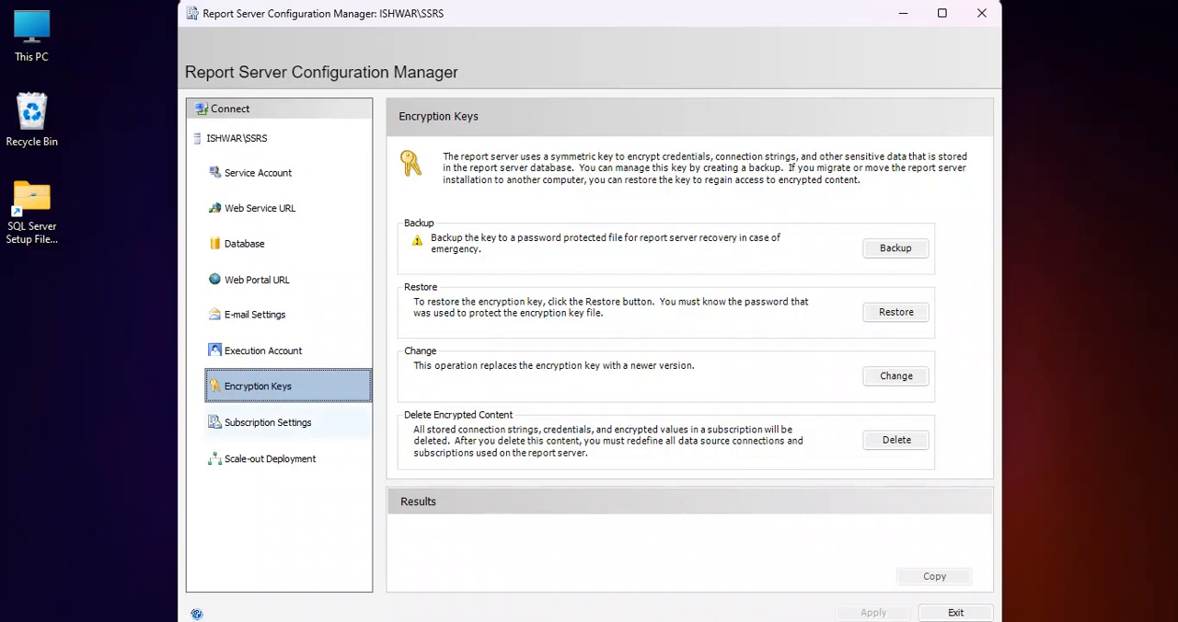
{"action": "left_click", "coordinate": [336, 421]}
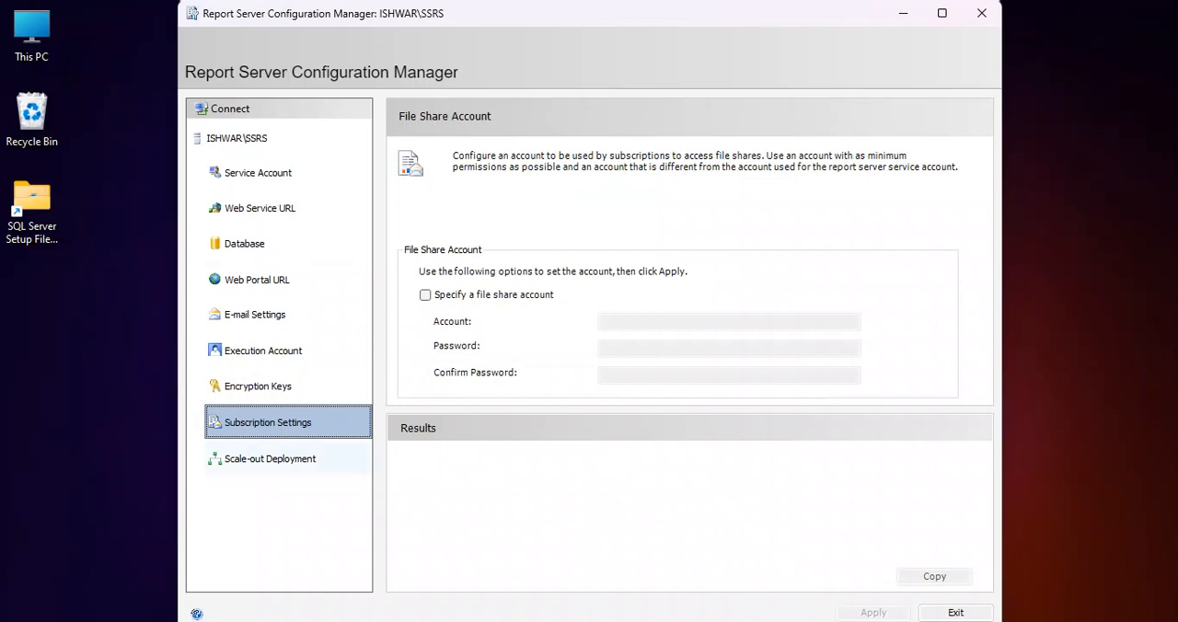
{"action": "left_click", "coordinate": [269, 458]}
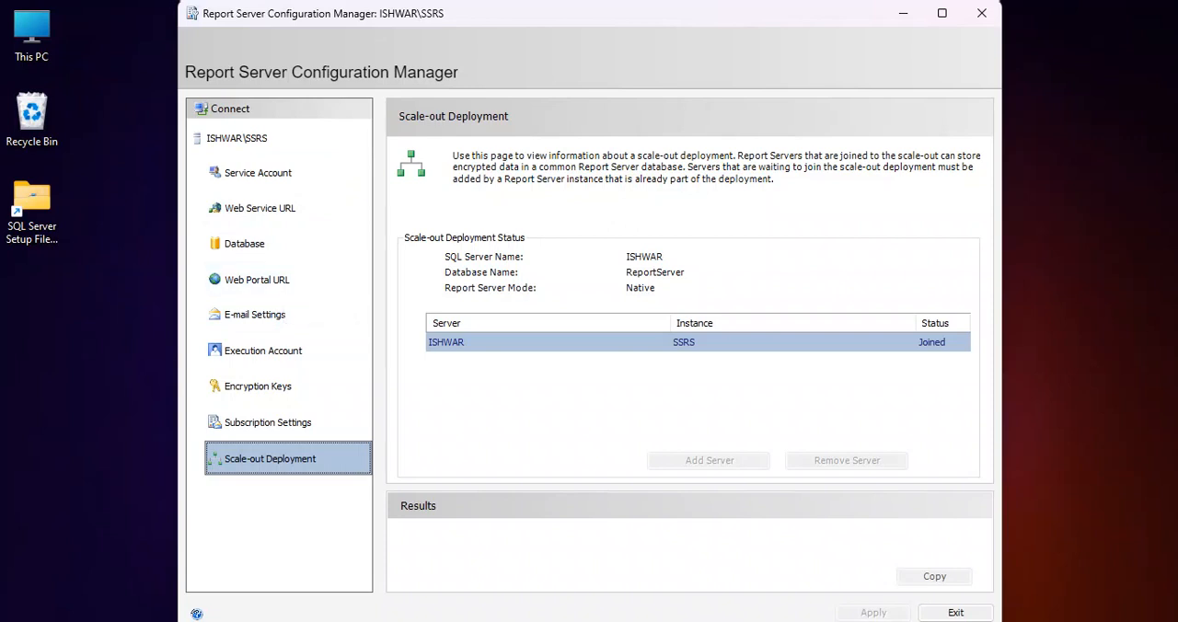
{"action": "left_click", "coordinate": [955, 612]}
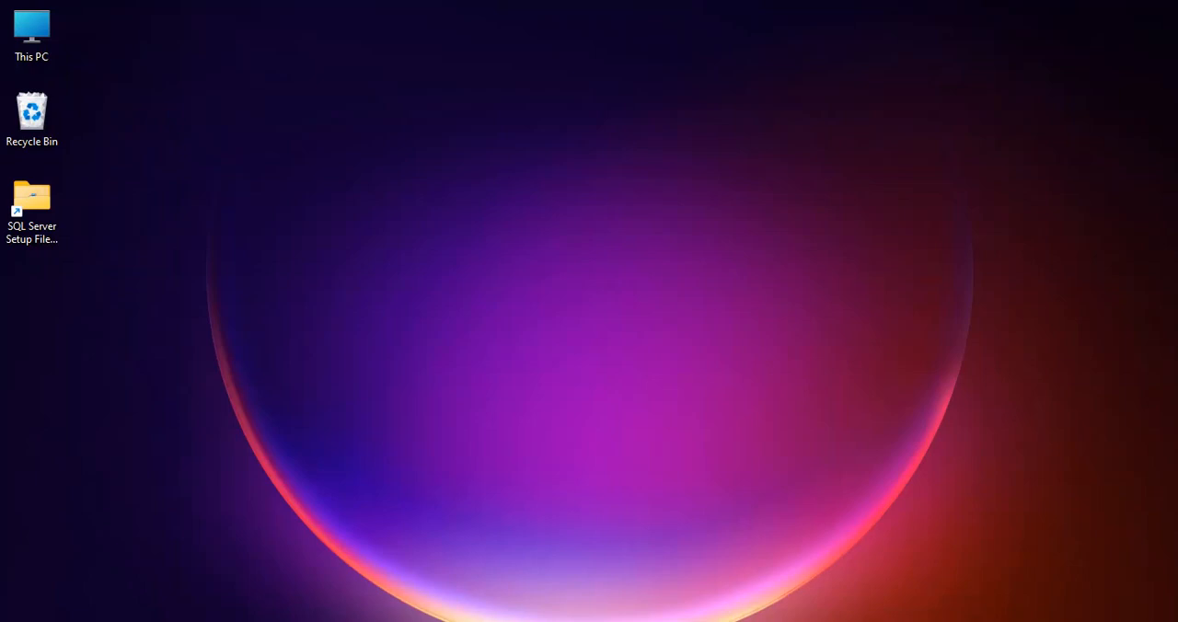
Launch SQL Server Management Studio 19 from the Microsoft SQL Server Tools 19 group of installed apps
{"action": "key", "text": "super"}
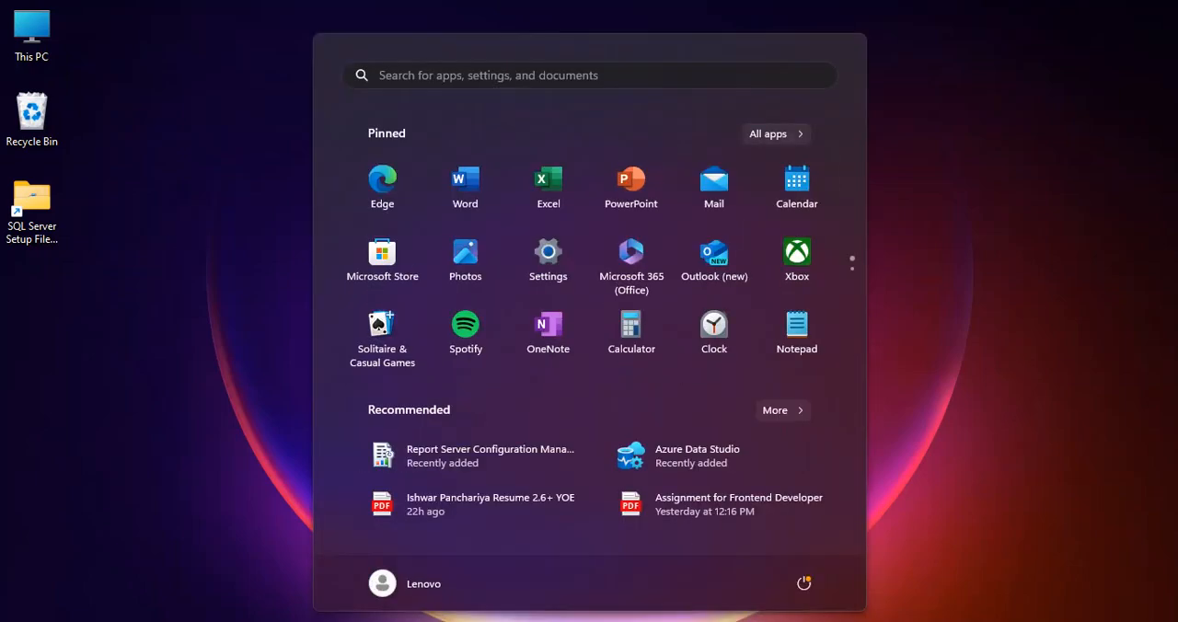
{"action": "left_click", "coordinate": [767, 134]}
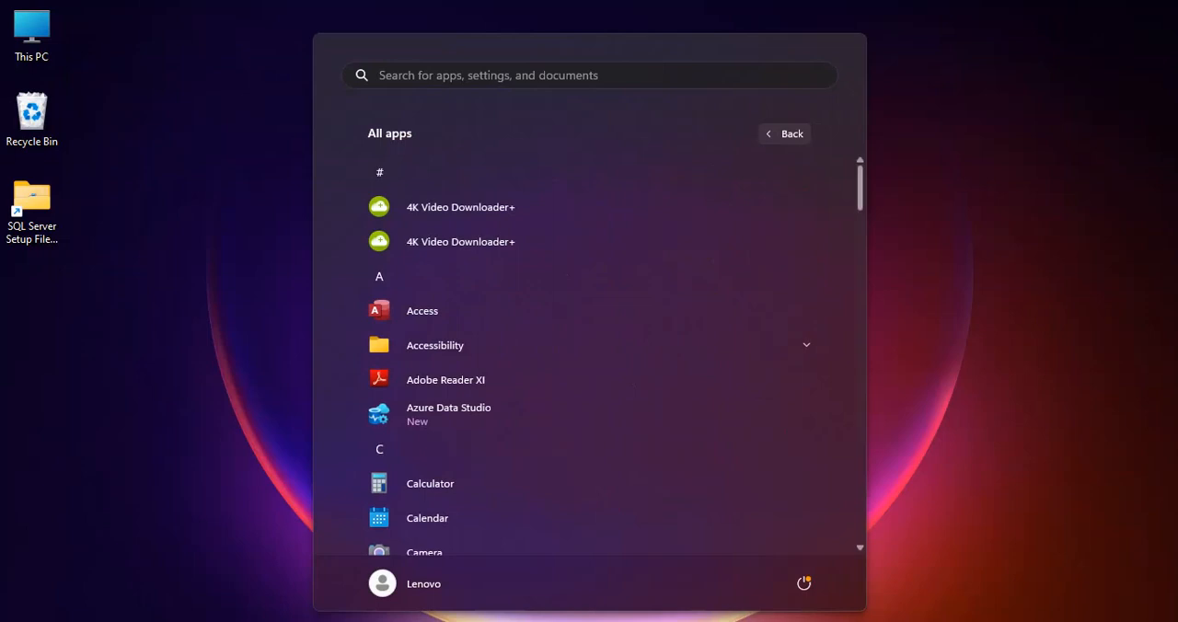
{"action": "scroll", "coordinate": [589, 359], "scroll_direction": "down", "scroll_amount": 1}
{"action": "scroll", "coordinate": [589, 358], "scroll_direction": "down", "scroll_amount": 10}
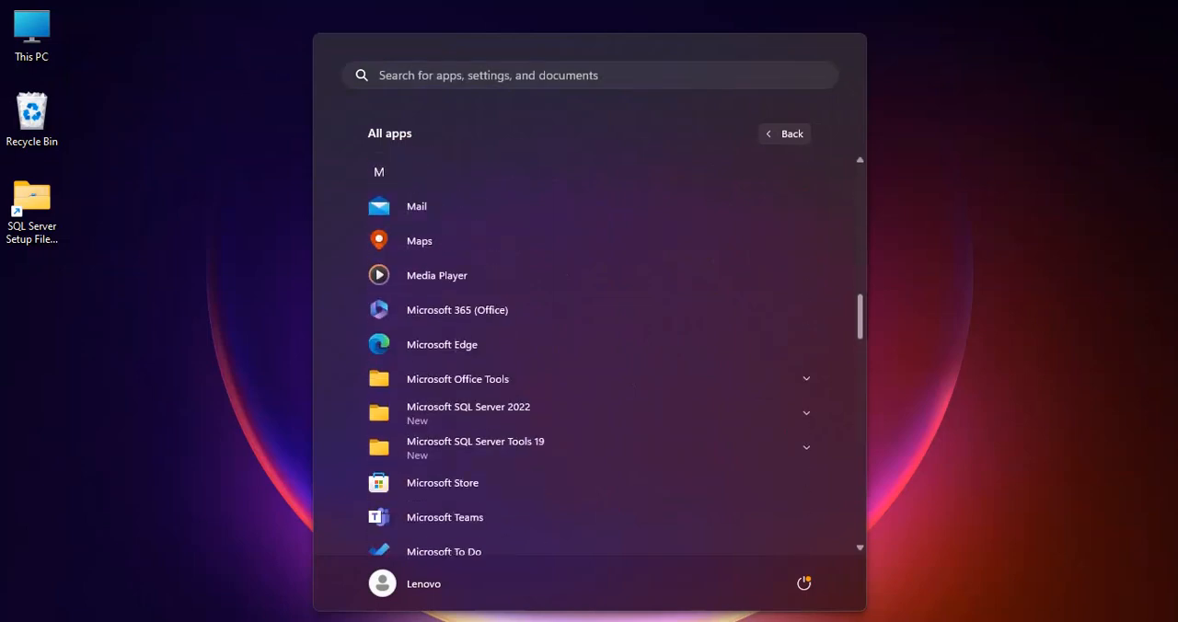
{"action": "scroll", "coordinate": [589, 359], "scroll_direction": "down", "scroll_amount": 1}
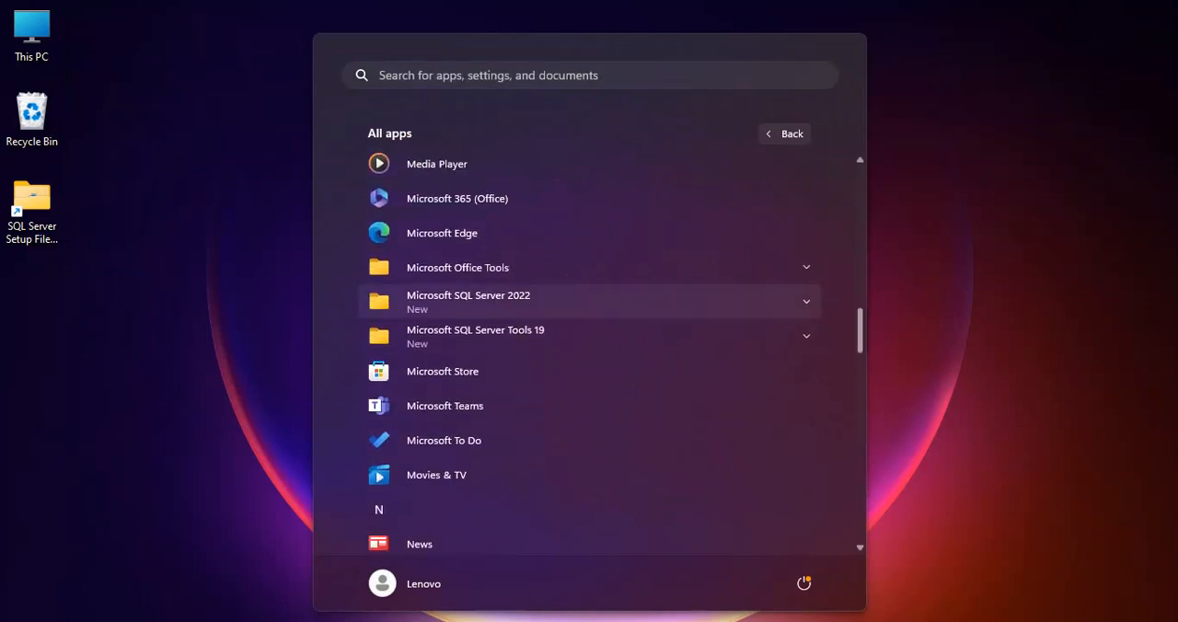
{"action": "left_click", "coordinate": [468, 301]}
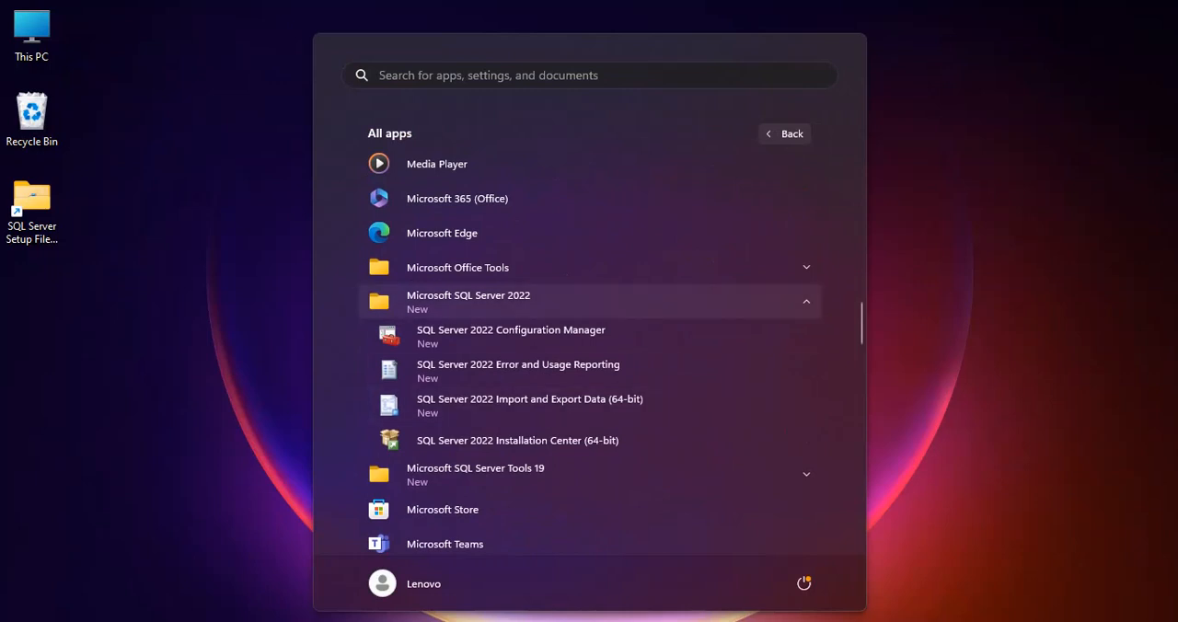
{"action": "left_click", "coordinate": [469, 302]}
{"action": "left_click", "coordinate": [475, 335]}
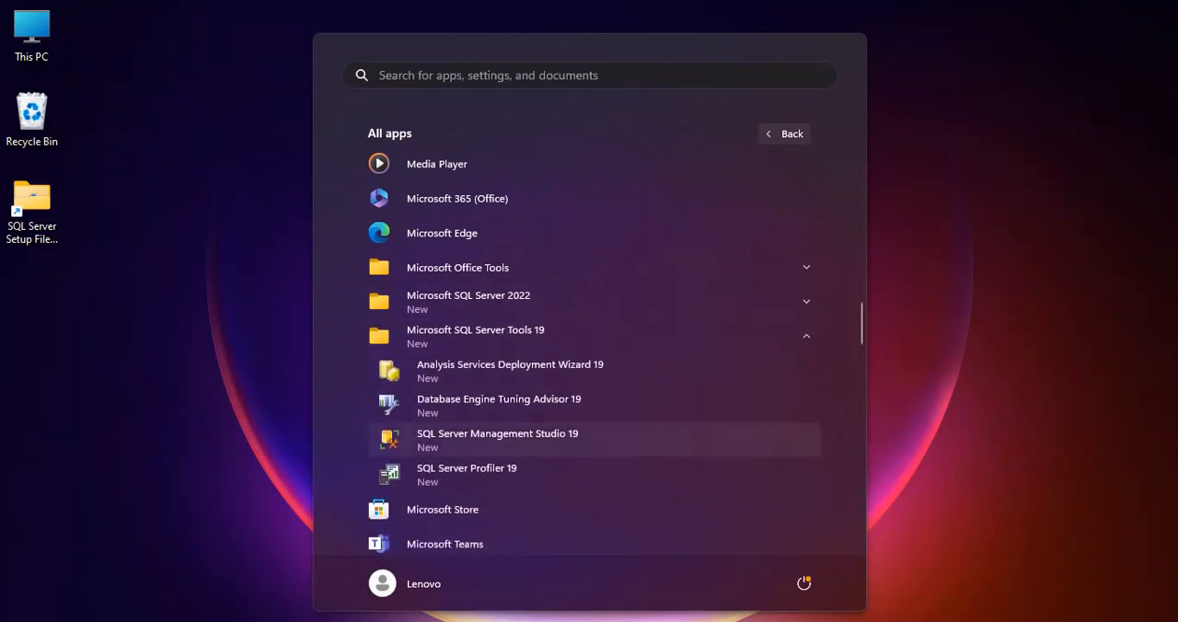
{"action": "left_click", "coordinate": [497, 439]}
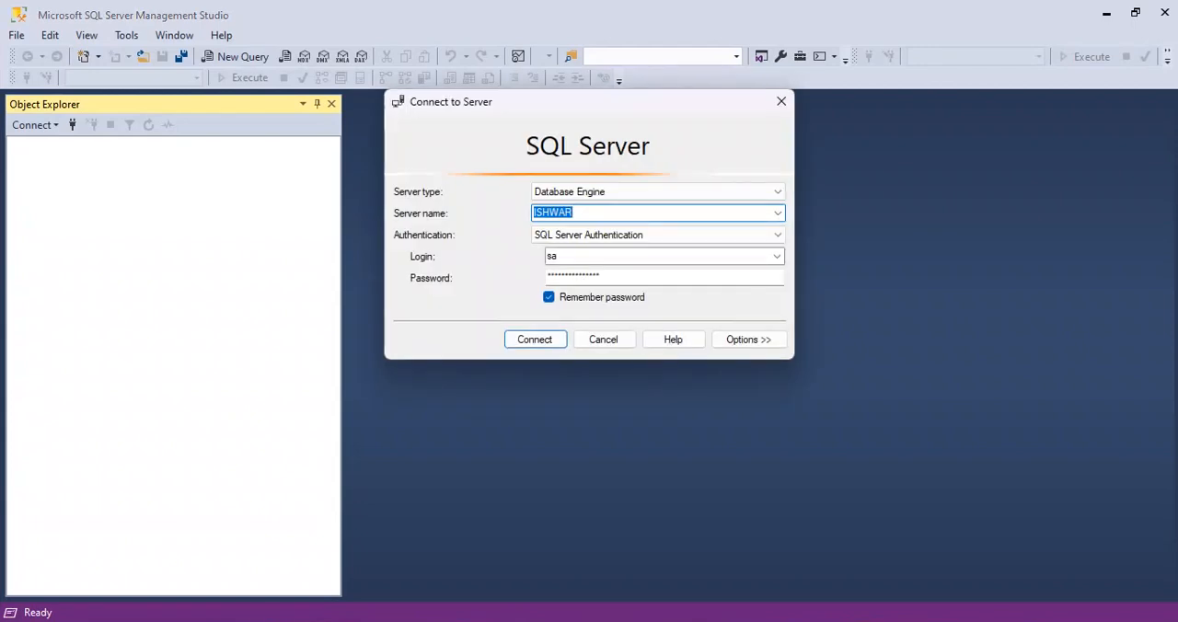
Connect to the prefilled Database Engine server using SQL Server Authentication with login sa and the account password
{"action": "left_click", "coordinate": [657, 236]}
{"action": "left_click", "coordinate": [657, 235]}
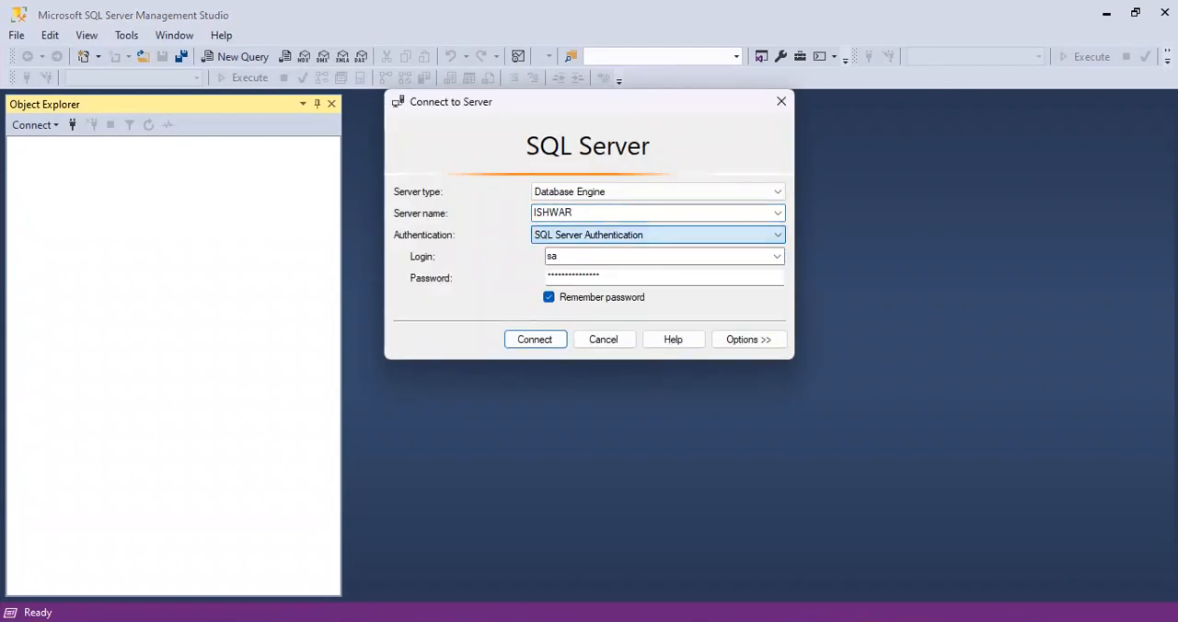
{"action": "left_click", "coordinate": [658, 235]}
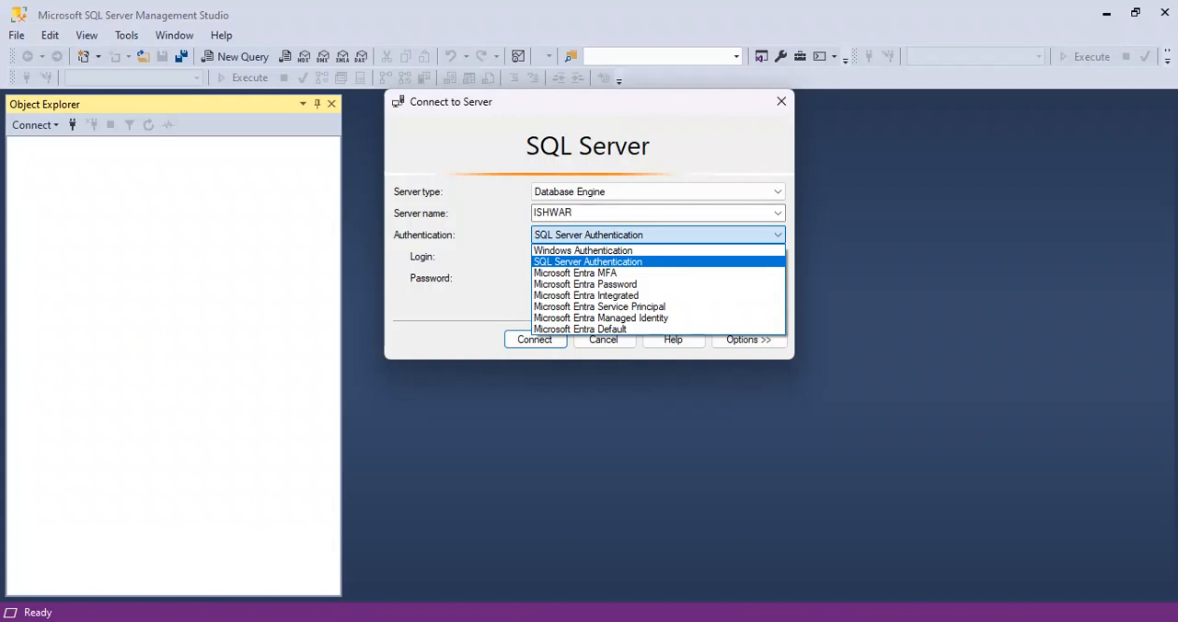
{"action": "left_click", "coordinate": [657, 235]}
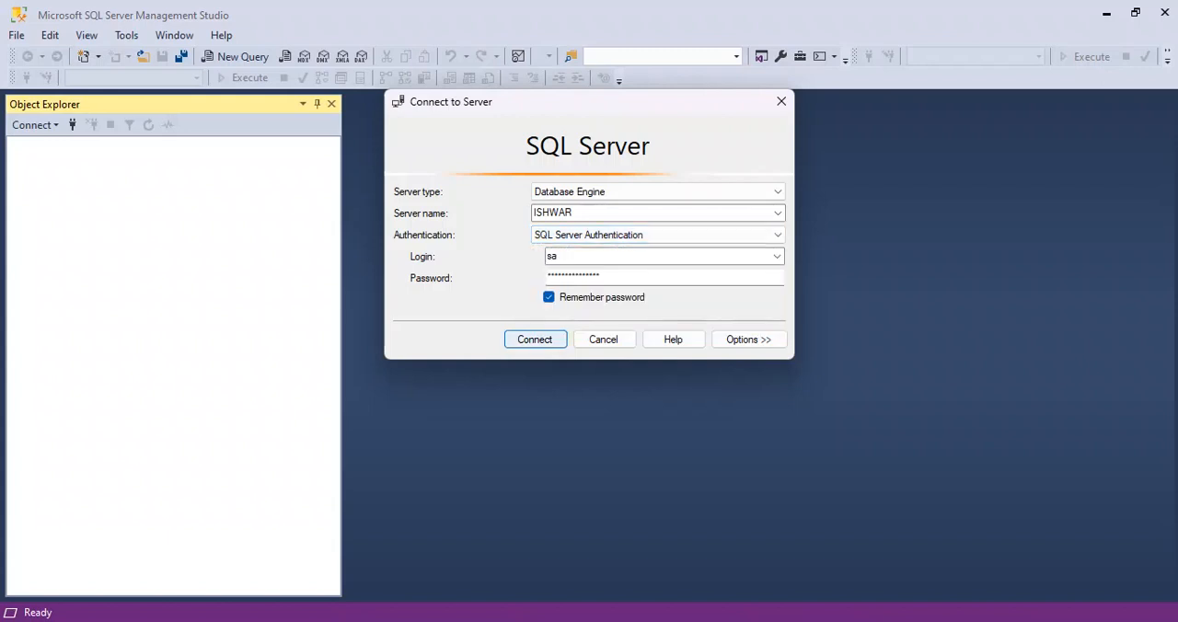
{"action": "key", "text": "Return"}
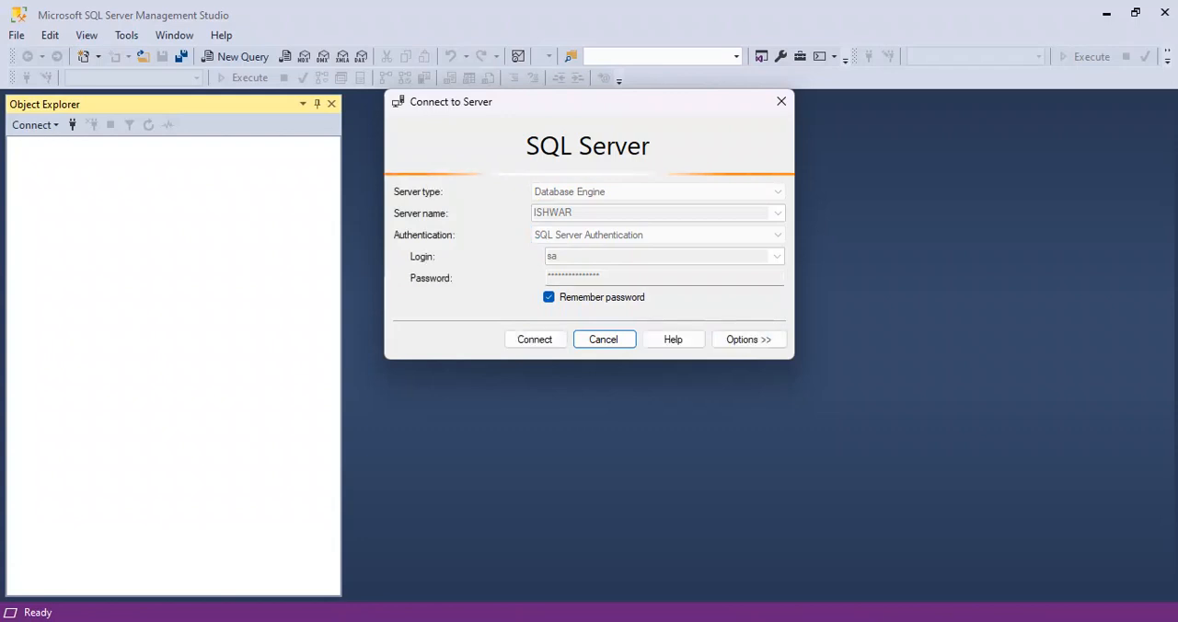
{"action": "key", "text": "Return"}
{"action": "type", "text": "*********"}
{"action": "key", "text": "Return"}
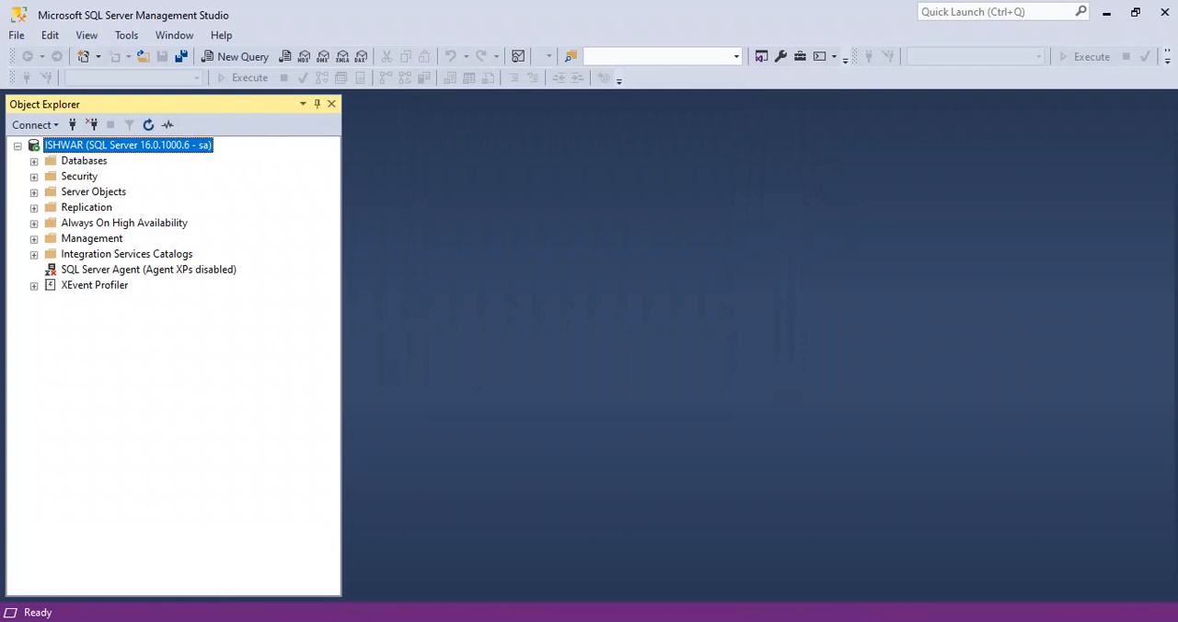
Expand the server's Databases, the ReportServer database, and its Database Diagrams and Tables folders
{"action": "left_click", "coordinate": [34, 161]}
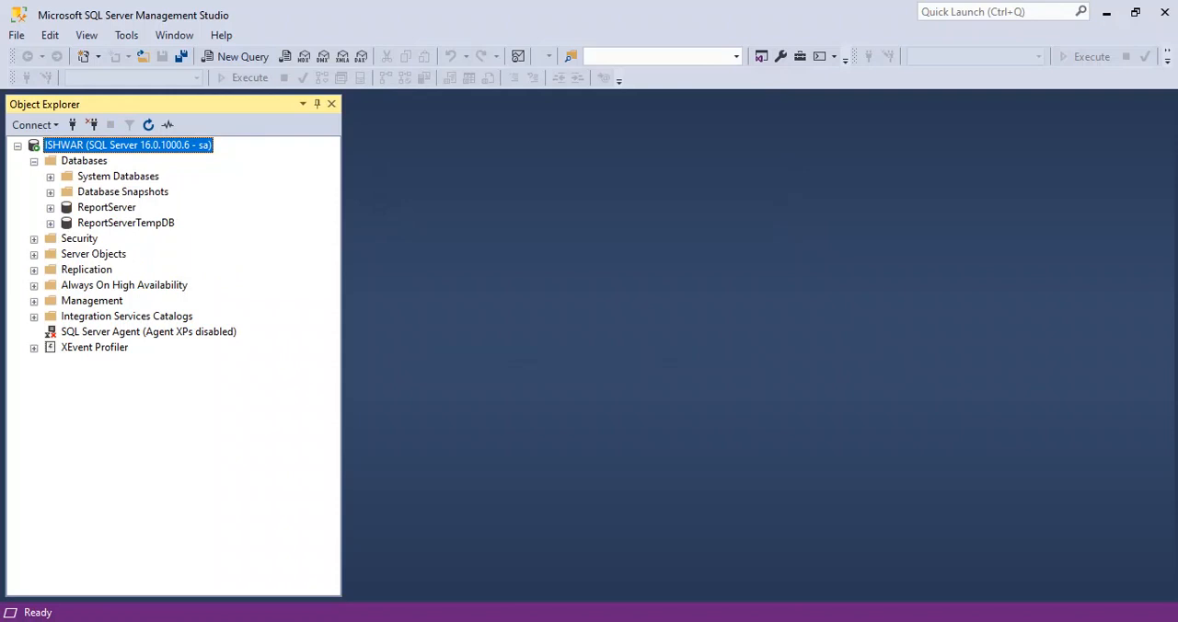
{"action": "left_click", "coordinate": [50, 207]}
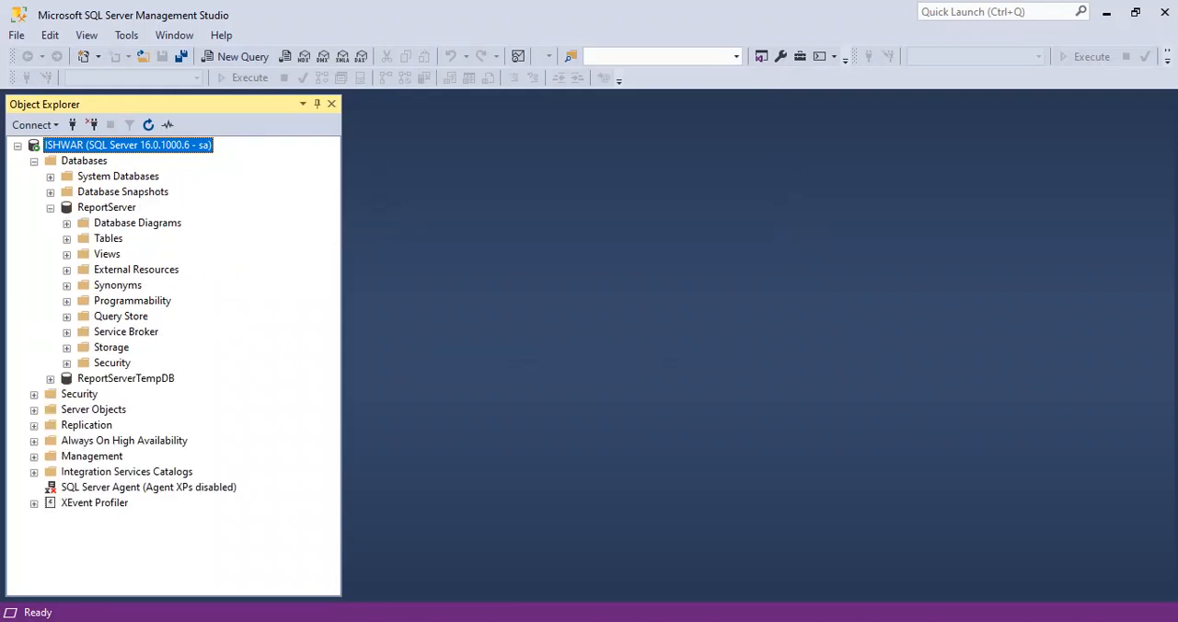
{"action": "left_click", "coordinate": [67, 224]}
{"action": "left_click", "coordinate": [803, 344]}
{"action": "left_click", "coordinate": [67, 240]}
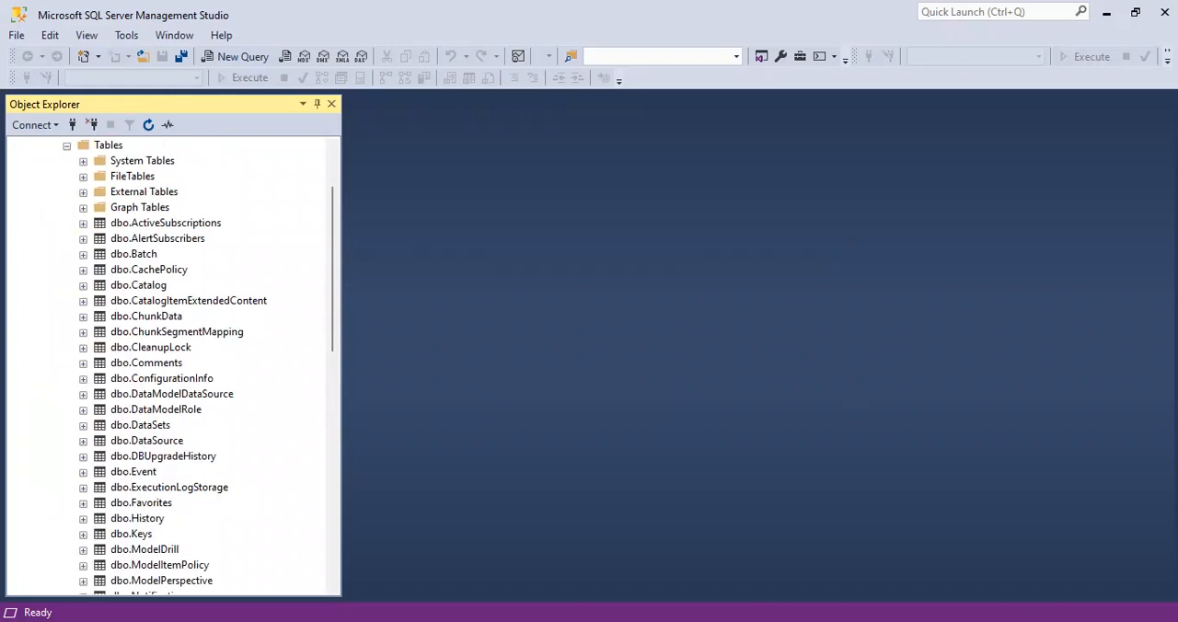
Review the full list of tables in the ReportServer database, and collapse its Tables folder
{"action": "left_click", "coordinate": [134, 254]}
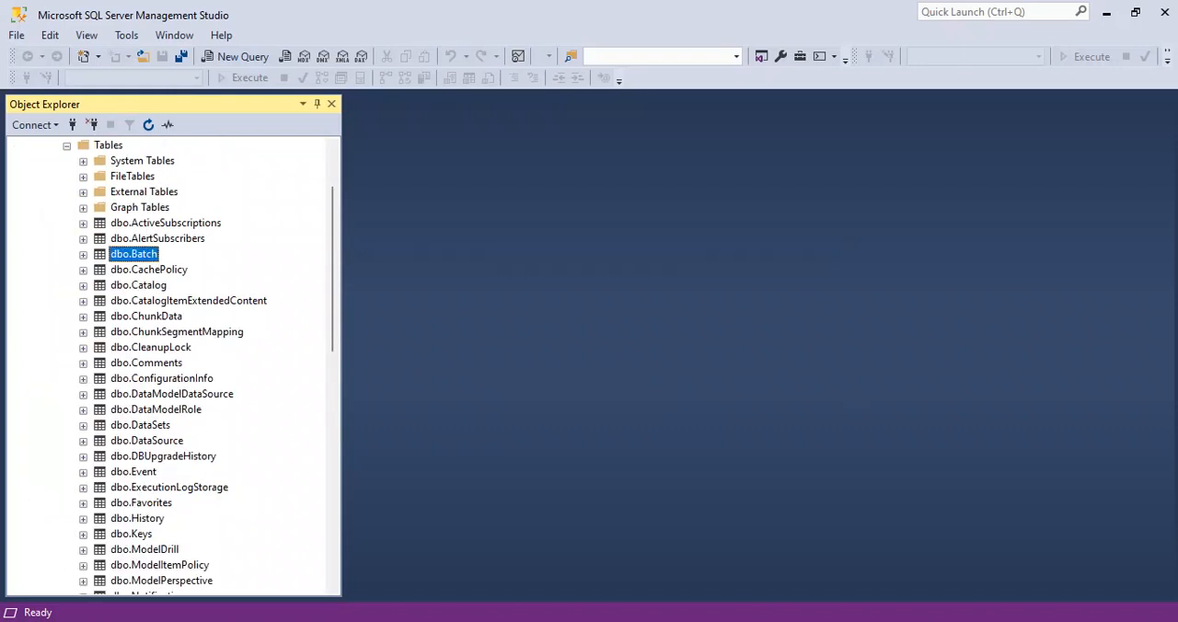
{"action": "left_click", "coordinate": [157, 239]}
{"action": "left_click", "coordinate": [166, 222]}
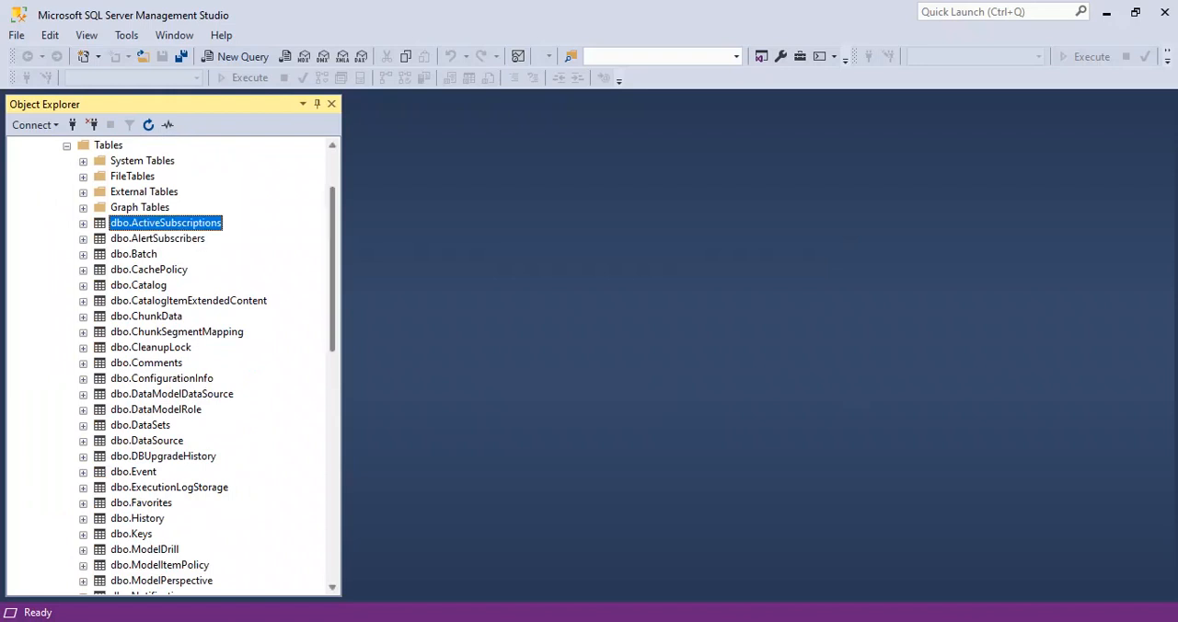
{"action": "scroll", "coordinate": [199, 367], "scroll_direction": "down", "scroll_amount": 2}
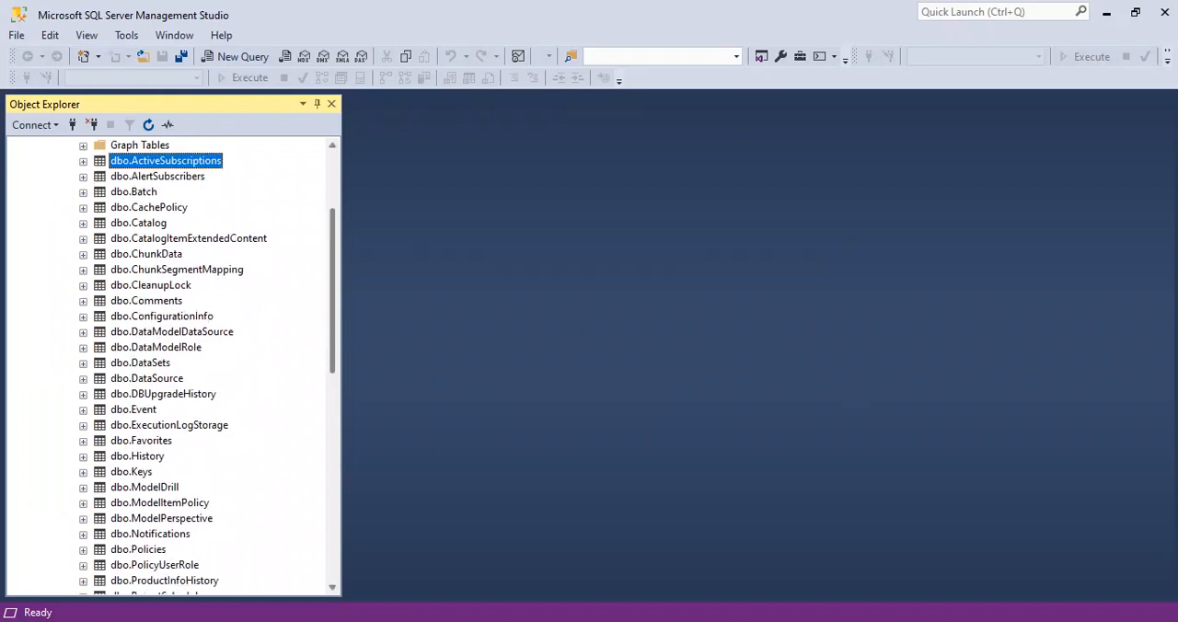
{"action": "scroll", "coordinate": [215, 362], "scroll_direction": "down", "scroll_amount": 1}
{"action": "scroll", "coordinate": [233, 364], "scroll_direction": "down", "scroll_amount": 5}
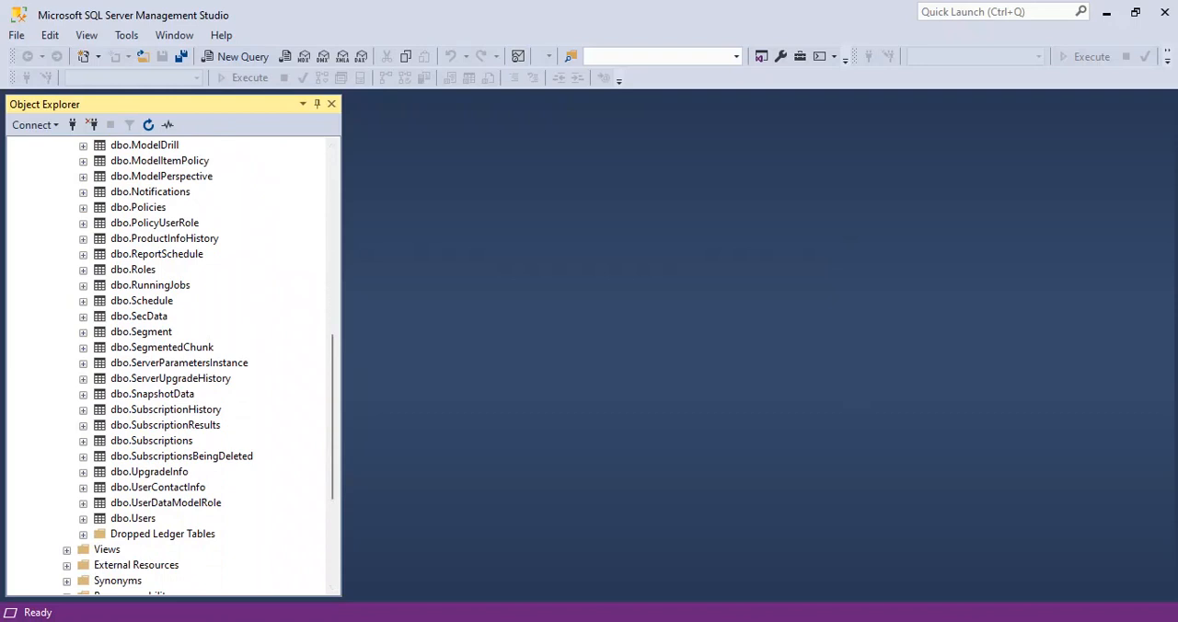
{"action": "scroll", "coordinate": [171, 364], "scroll_direction": "up", "scroll_amount": 10}
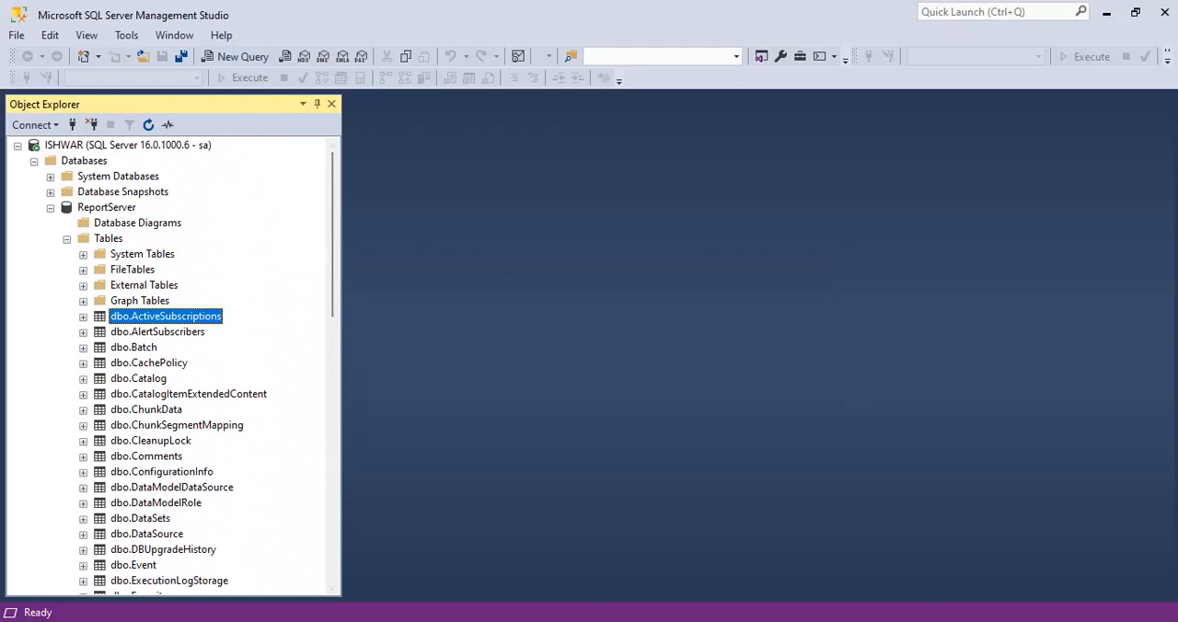
{"action": "left_click", "coordinate": [66, 240]}
Expand ReportServerTempDB to view its Tables folder, and collapse the folder and the database again
{"action": "left_click", "coordinate": [50, 379]}
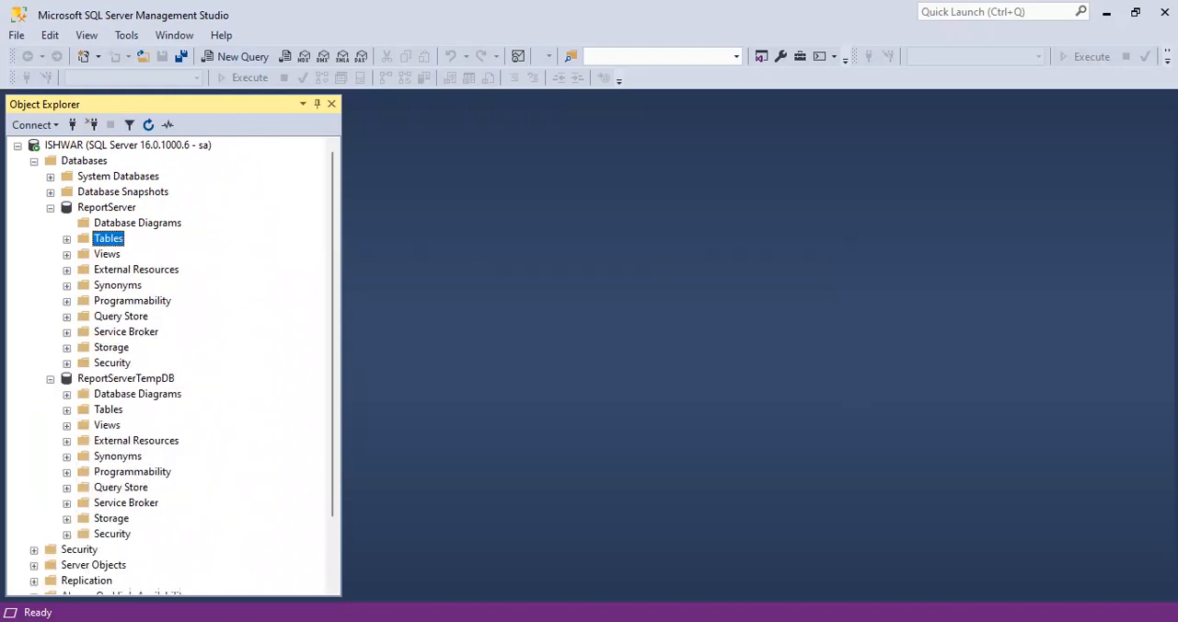
{"action": "scroll", "coordinate": [170, 367], "scroll_direction": "down", "scroll_amount": 2}
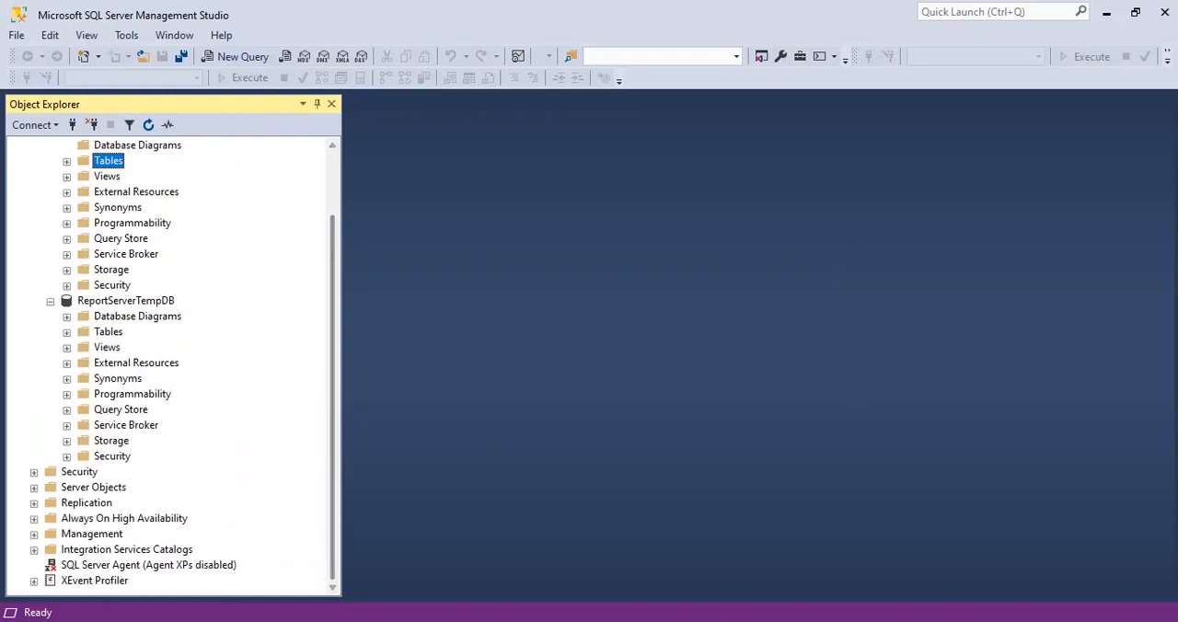
{"action": "left_click", "coordinate": [66, 332]}
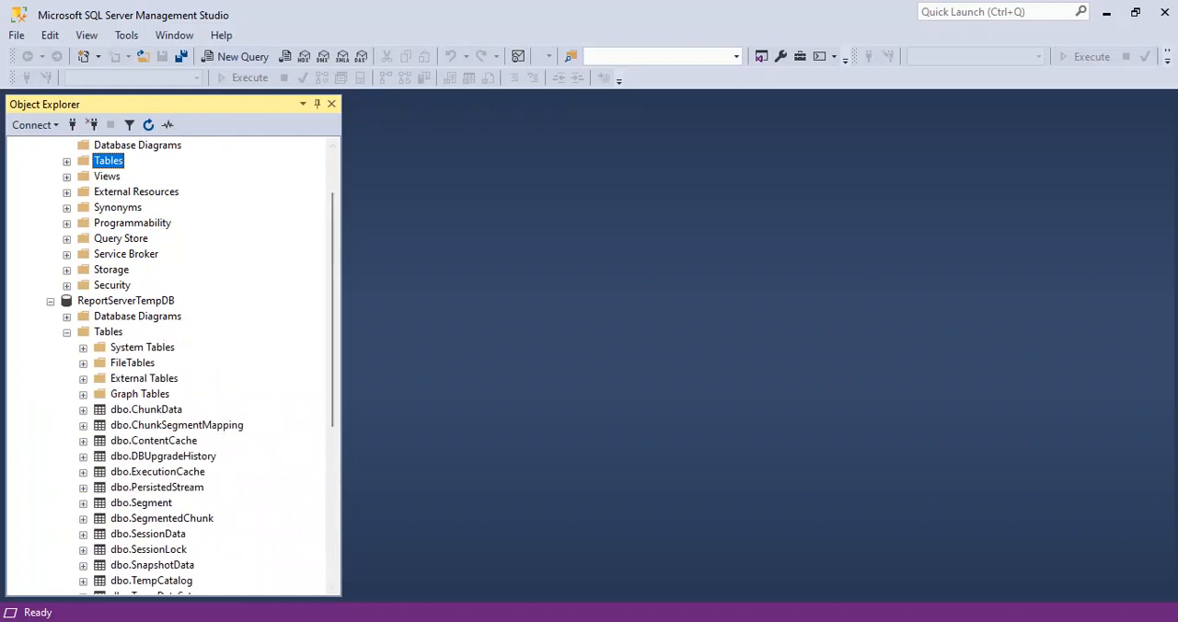
{"action": "left_click", "coordinate": [66, 332]}
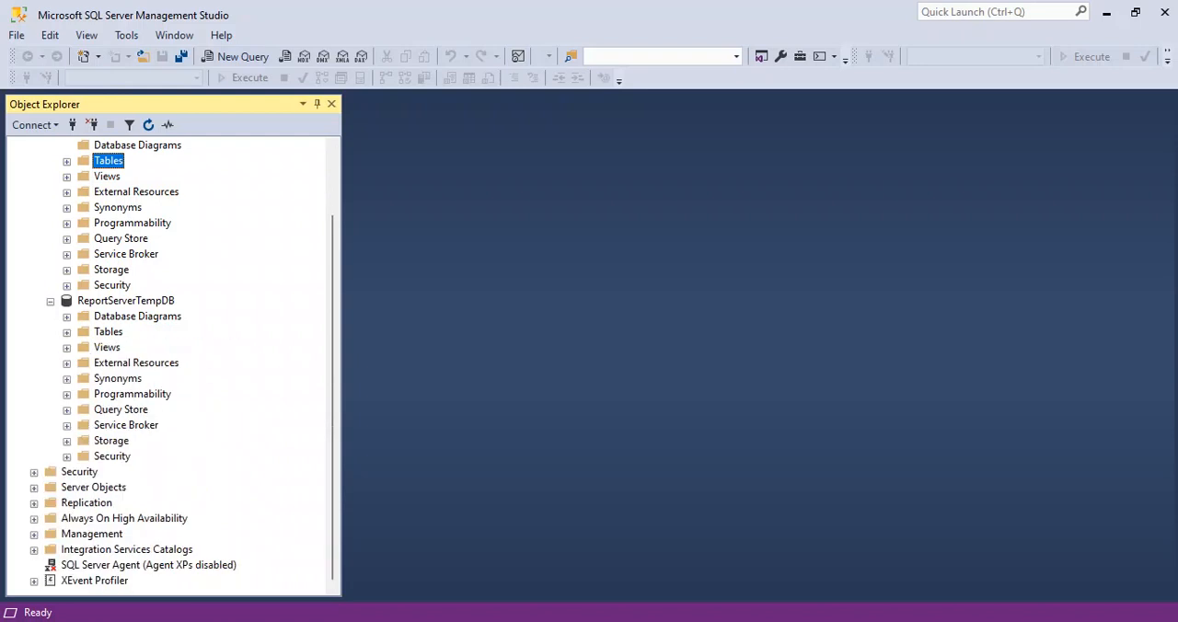
{"action": "left_click", "coordinate": [51, 301]}
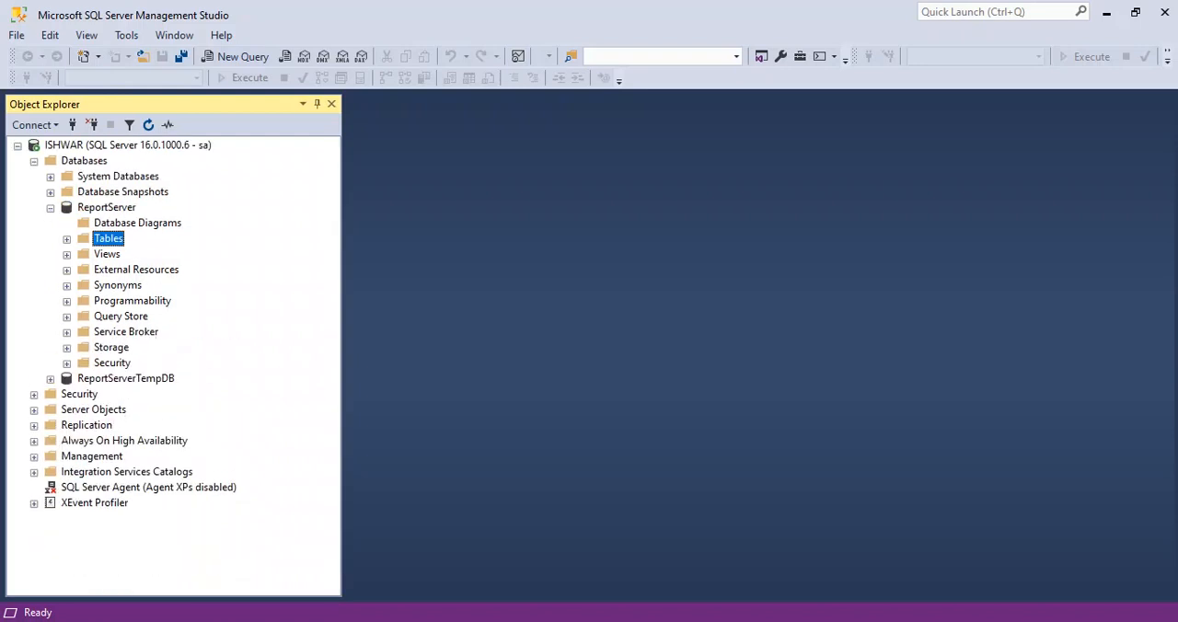
Query the top 1000 rows of the dbo.History table in the ReportServer database
{"action": "left_click", "coordinate": [67, 240]}
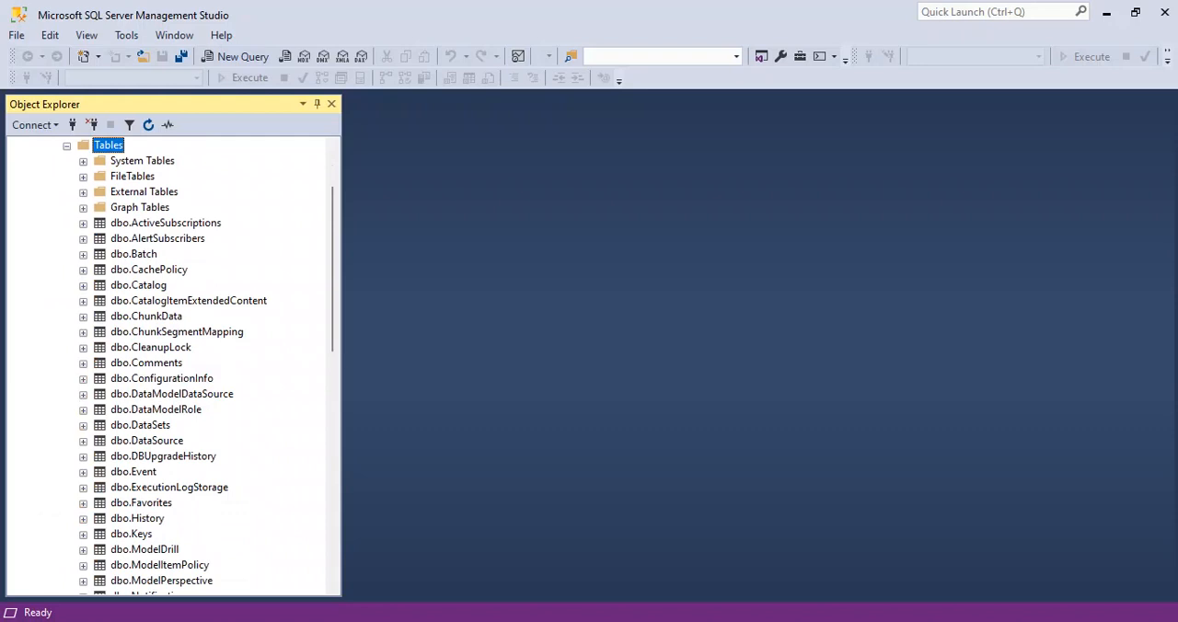
{"action": "left_click", "coordinate": [137, 518]}
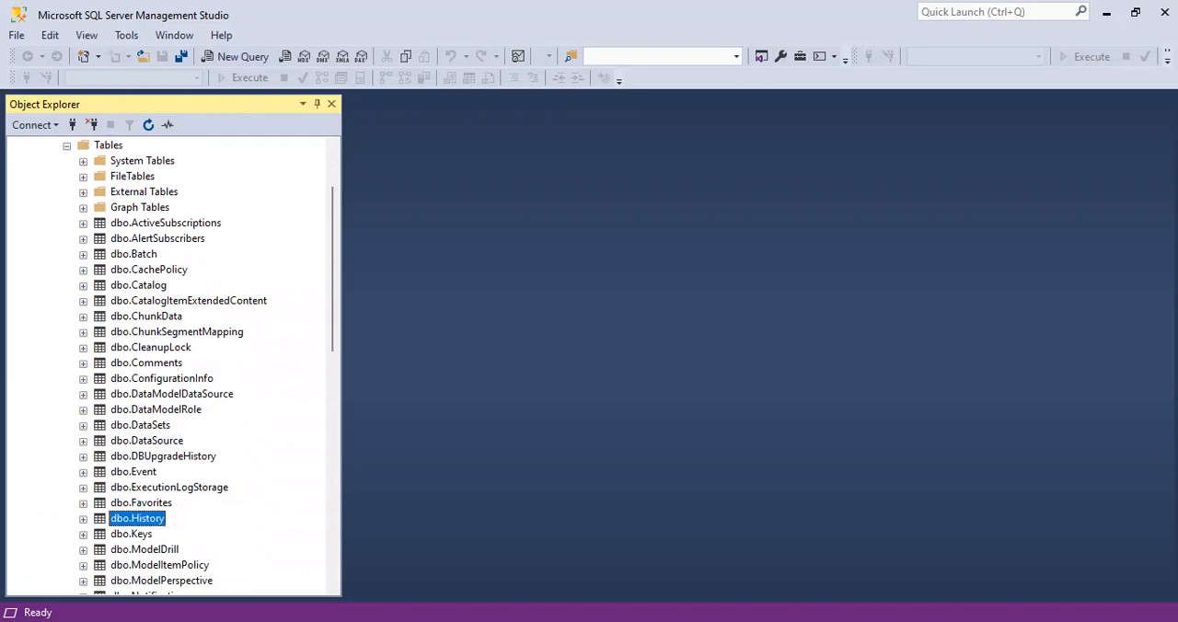
{"action": "right_click", "coordinate": [155, 519]}
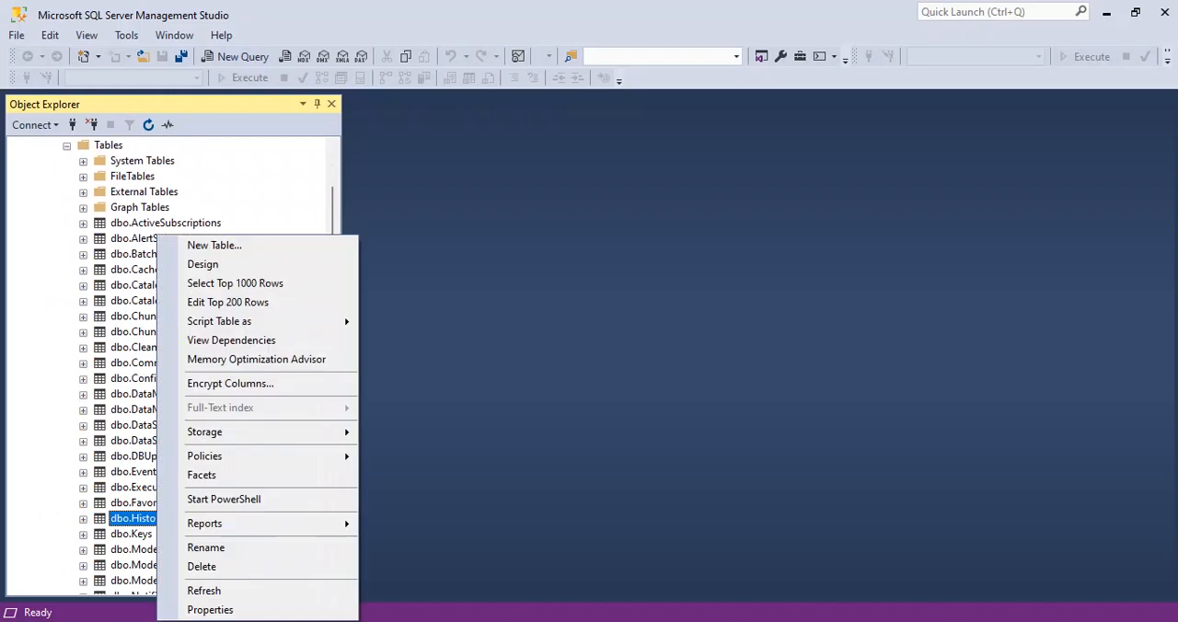
{"action": "left_click", "coordinate": [236, 282]}
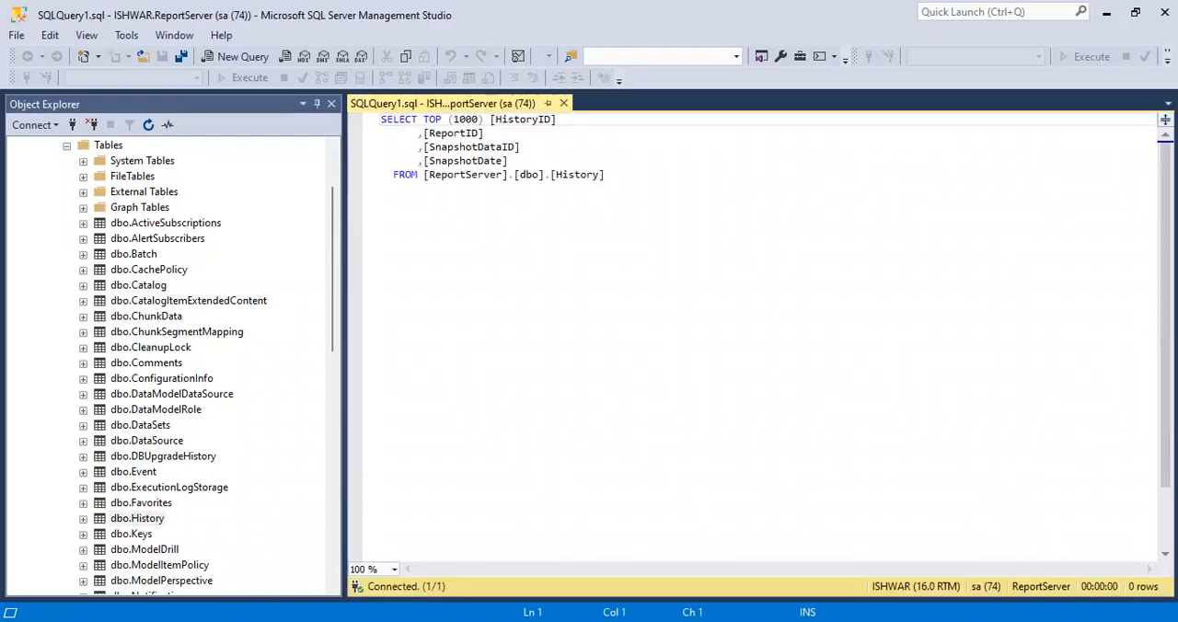
Examine the History query's ReportID and SnapshotDataID columns and its execution messages, and return to the results grid
{"action": "double_click", "coordinate": [454, 133]}
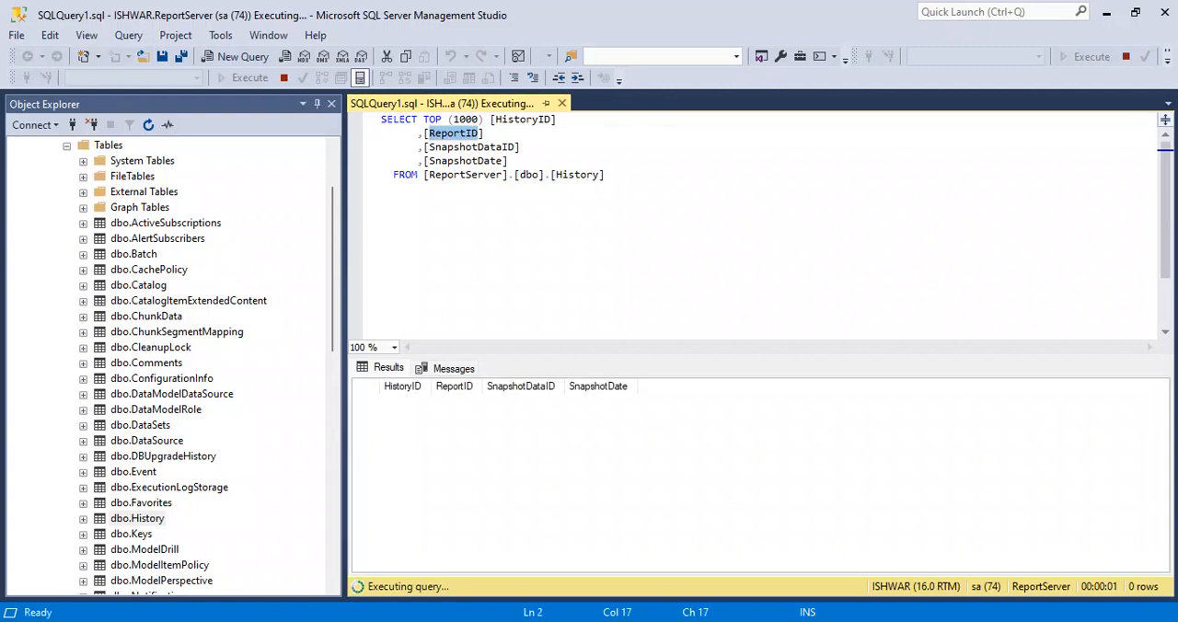
{"action": "left_click_drag", "start_coordinate": [435, 147], "coordinate": [503, 147]}
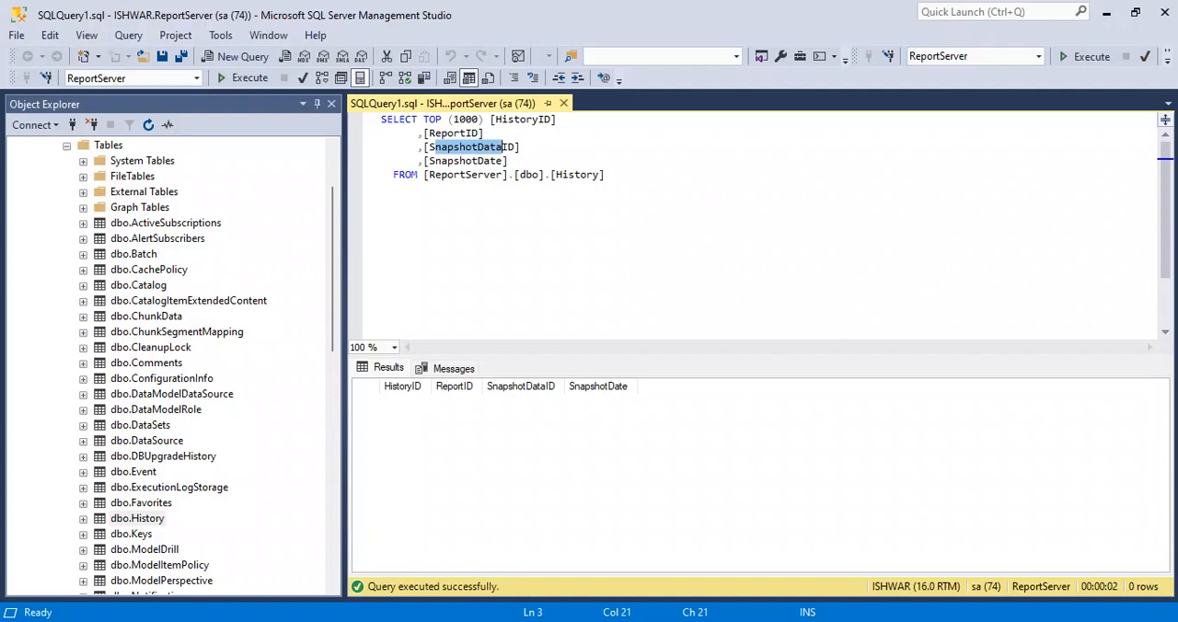
{"action": "mouse_move", "coordinate": [380, 386]}
{"action": "left_mouse_down"}
{"action": "mouse_move", "coordinate": [408, 386]}
{"action": "mouse_move", "coordinate": [381, 387]}
{"action": "left_mouse_up"}
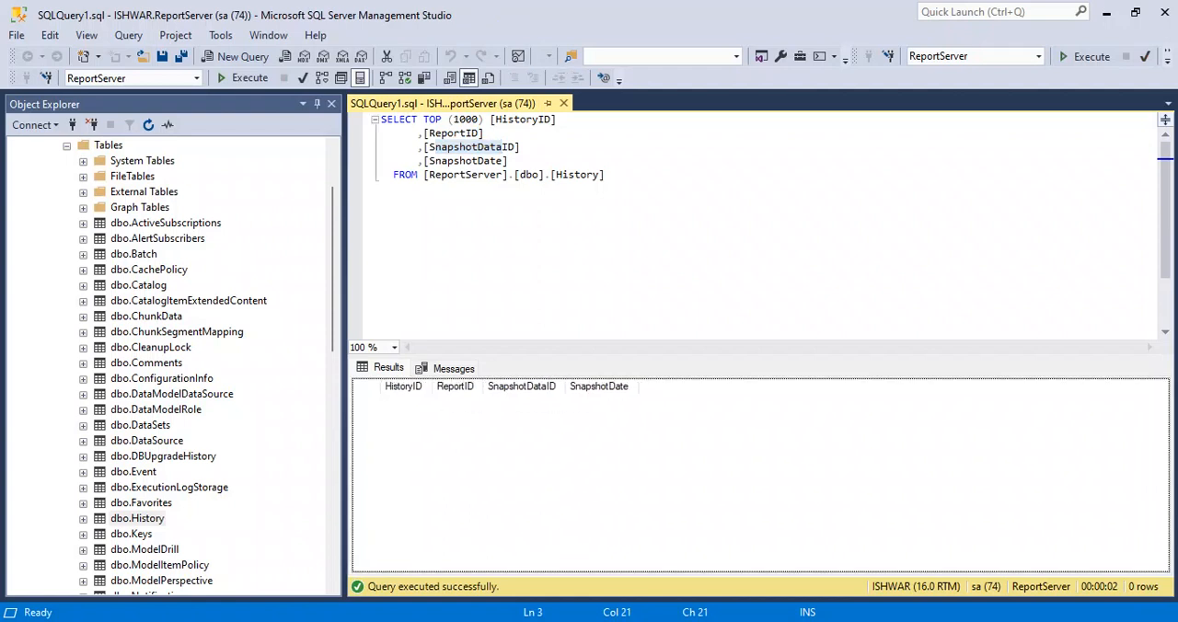
{"action": "left_click", "coordinate": [453, 368]}
{"action": "left_click_drag", "start_coordinate": [370, 396], "coordinate": [475, 406]}
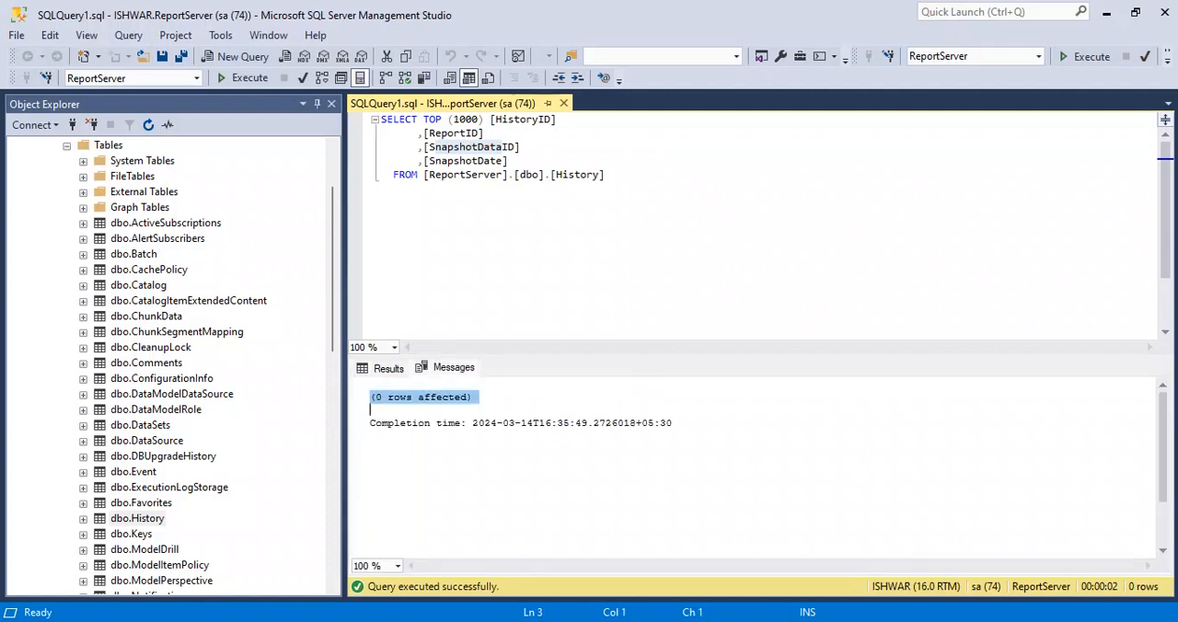
{"action": "left_click", "coordinate": [387, 368]}
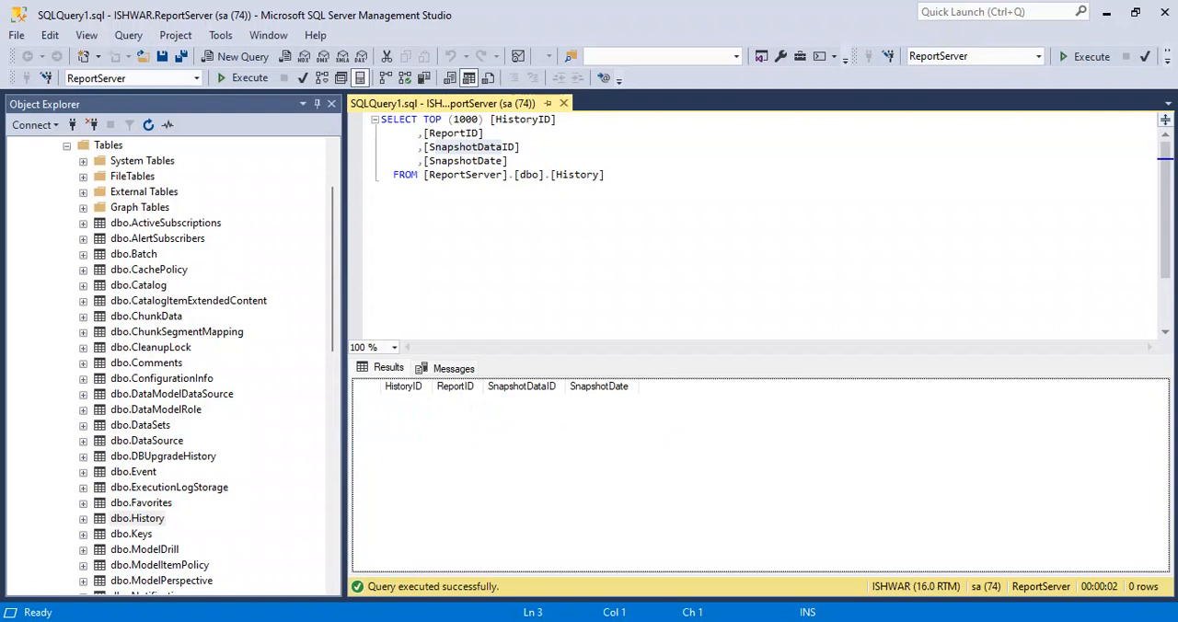
Collapse the Tables folder and the ReportServer database, and place the cursor below the FROM line of the query
{"action": "left_click_drag", "start_coordinate": [332, 267], "coordinate": [332, 230]}
{"action": "left_click", "coordinate": [66, 240]}
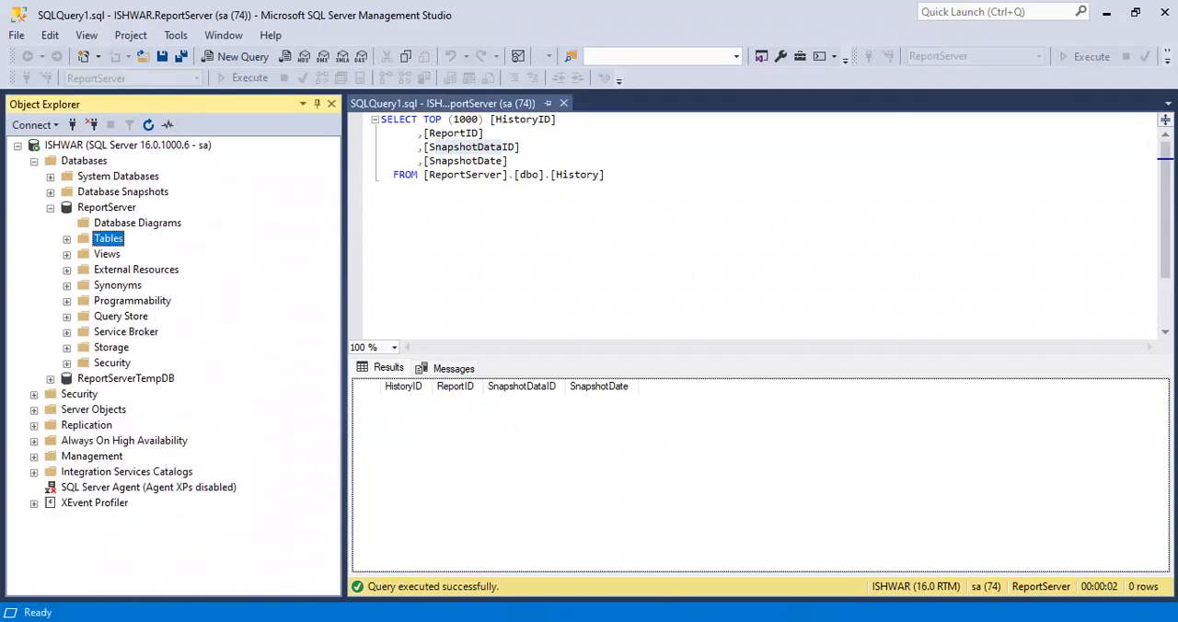
{"action": "left_click", "coordinate": [51, 208]}
{"action": "left_click", "coordinate": [392, 189]}
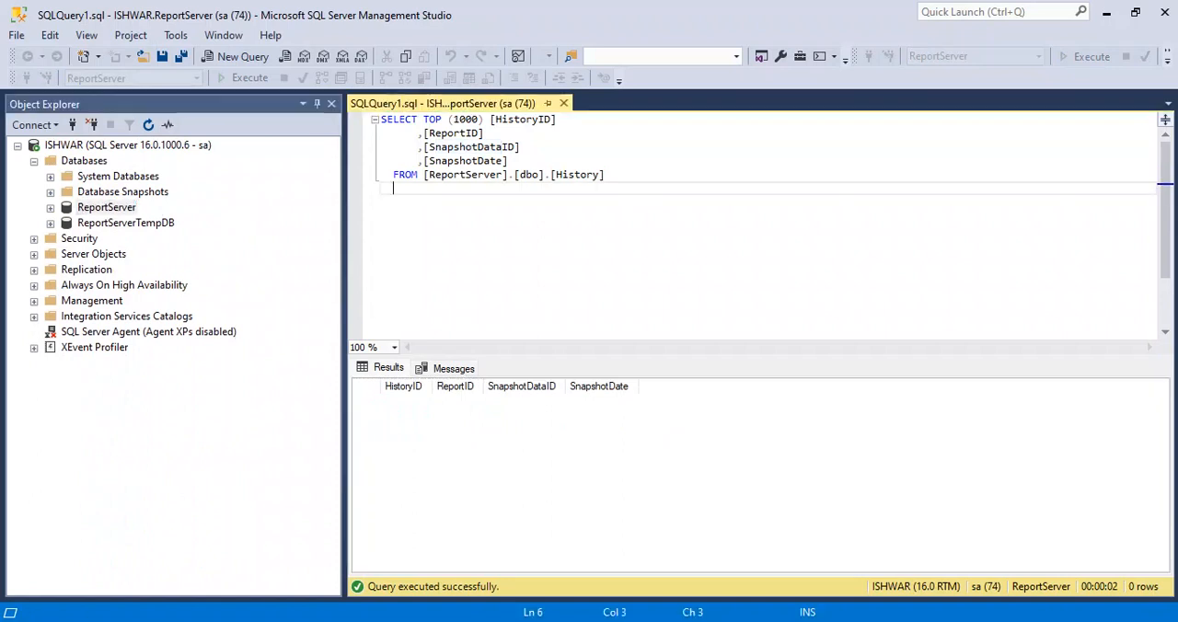